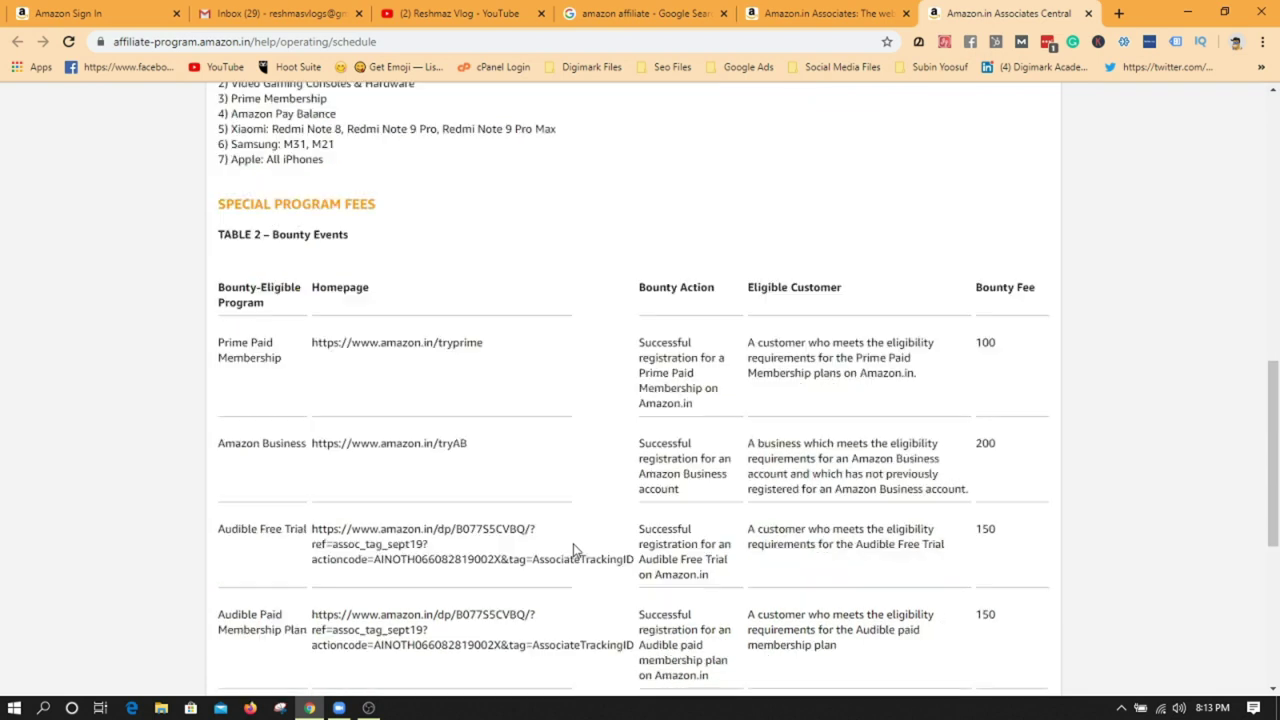
- Scroll up the Advertising Fee Schedule to review the per-category fee rate tables
scroll(573, 549, "up", 15)
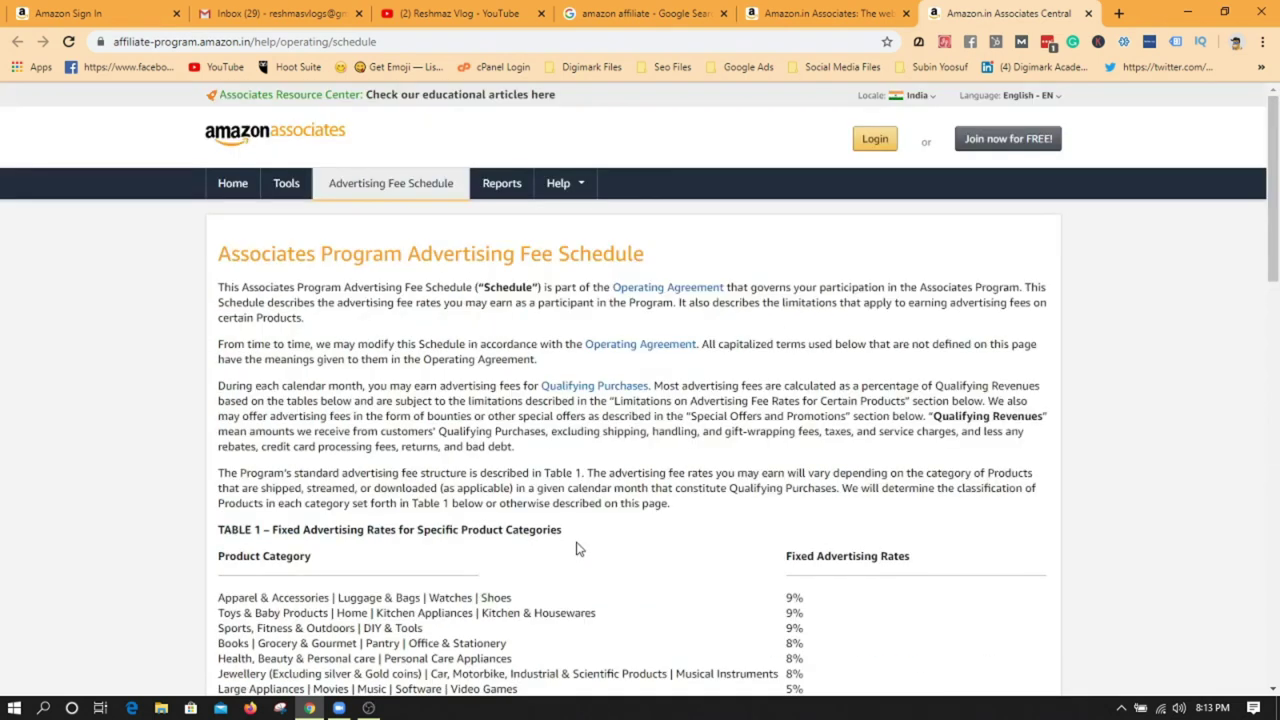
- Return to the Associates home page and choose Join Now for Free to reach Amazon sign-in
left_click(828, 8)
scroll(677, 528, "up", 2)
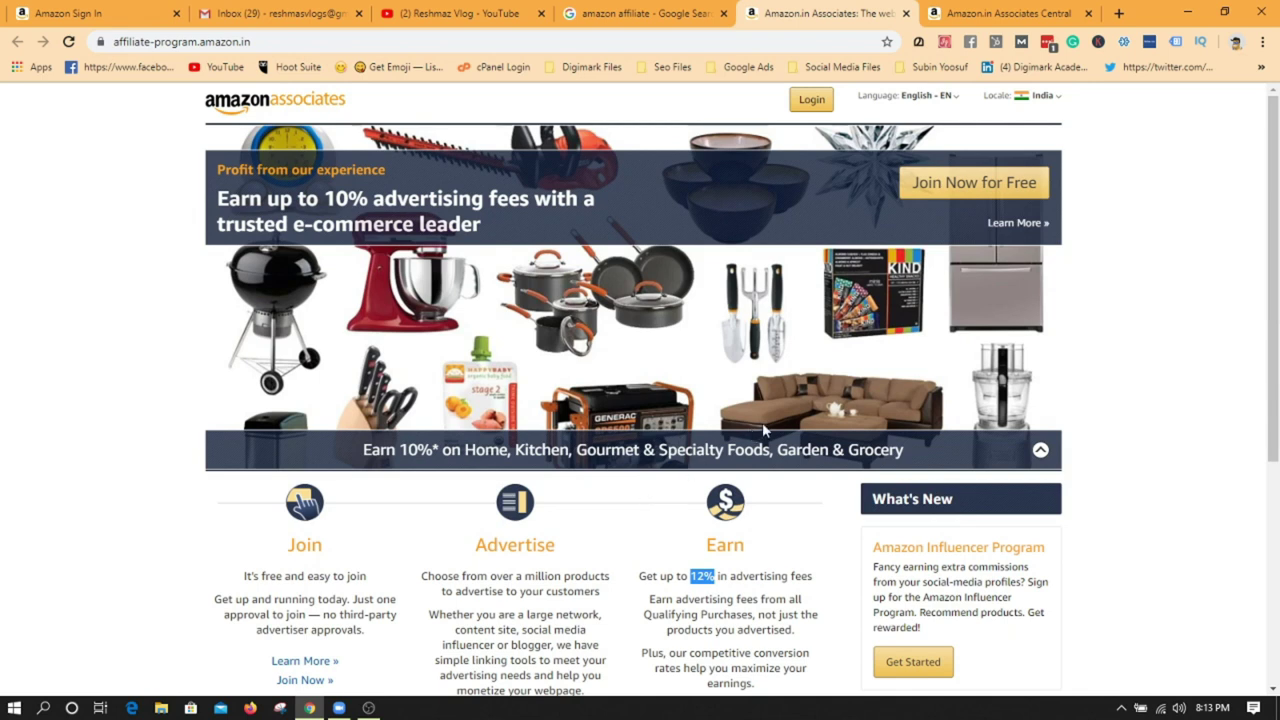
scroll(762, 422, "down", 2)
scroll(852, 408, "up", 2)
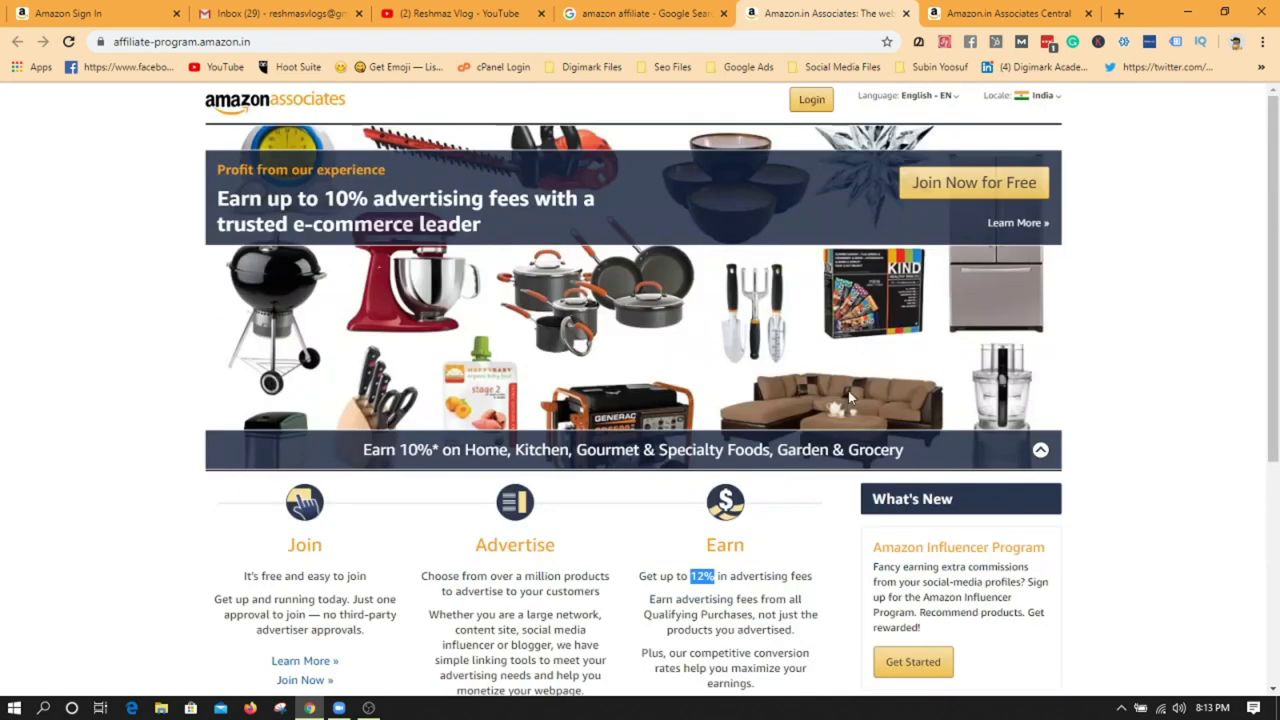
left_click(969, 193)
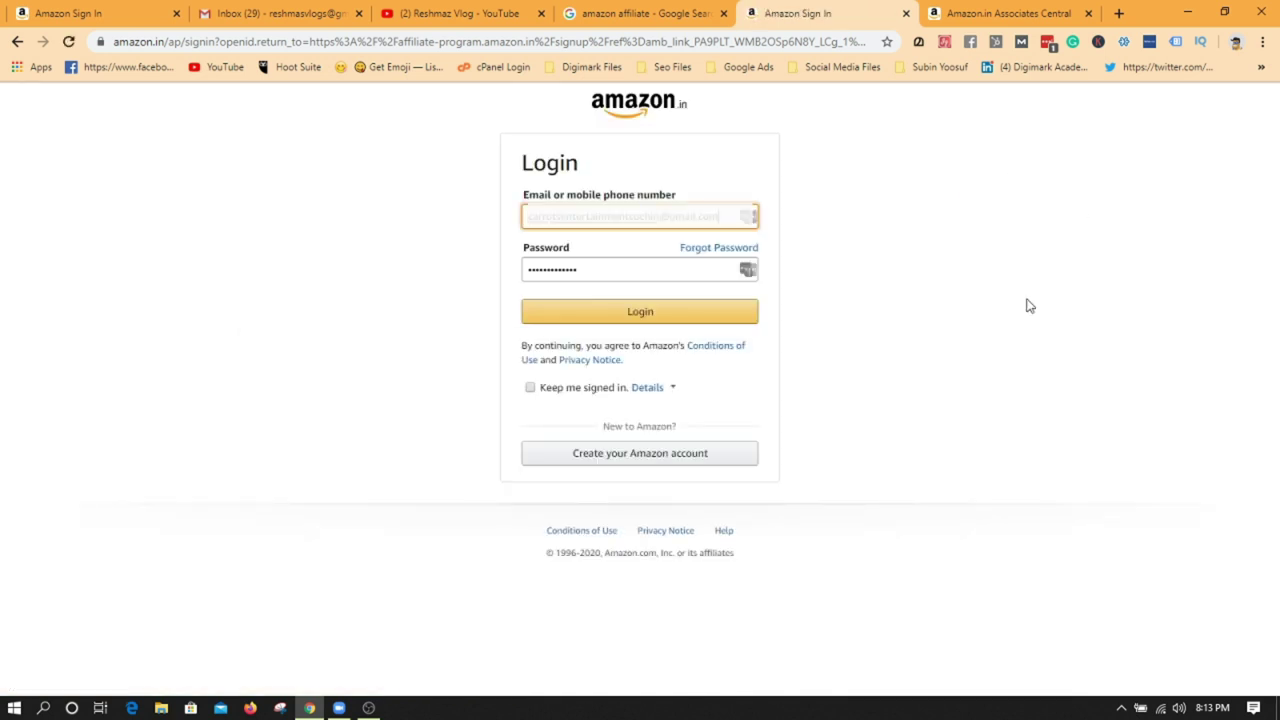
- Start a new Amazon account, entering the account holder's name and email address
left_click(648, 457)
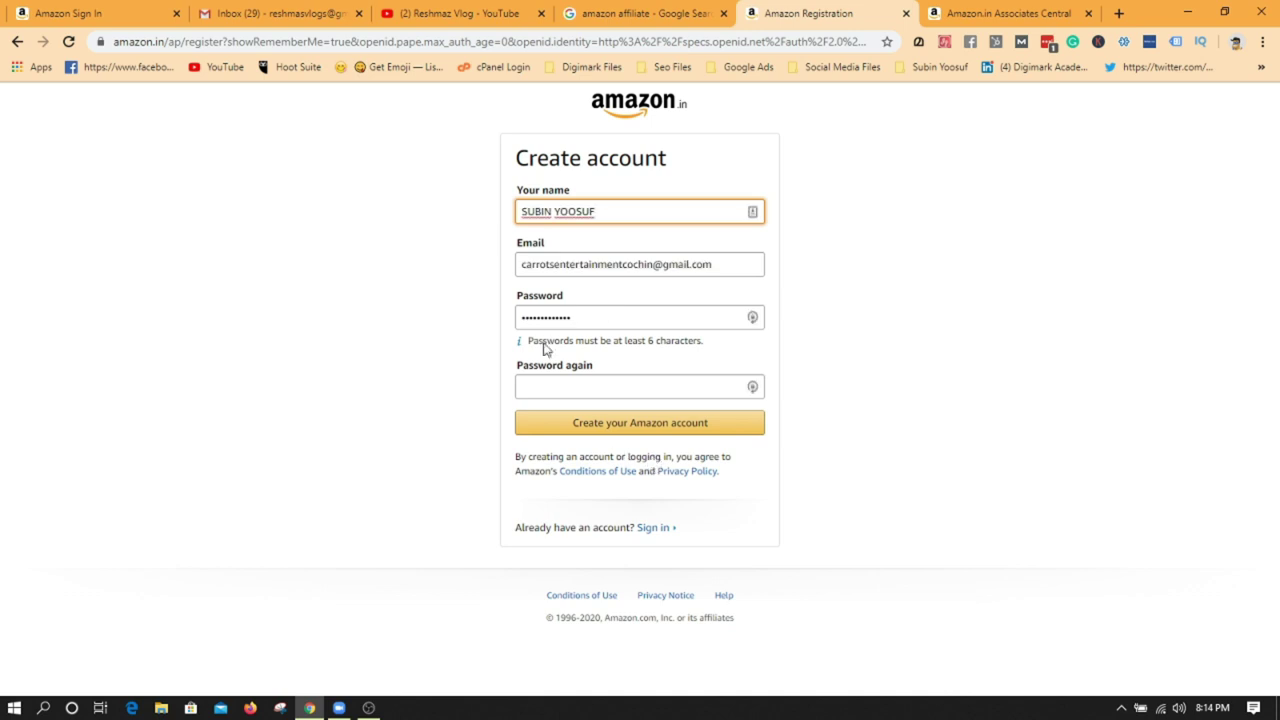
left_click(590, 211)
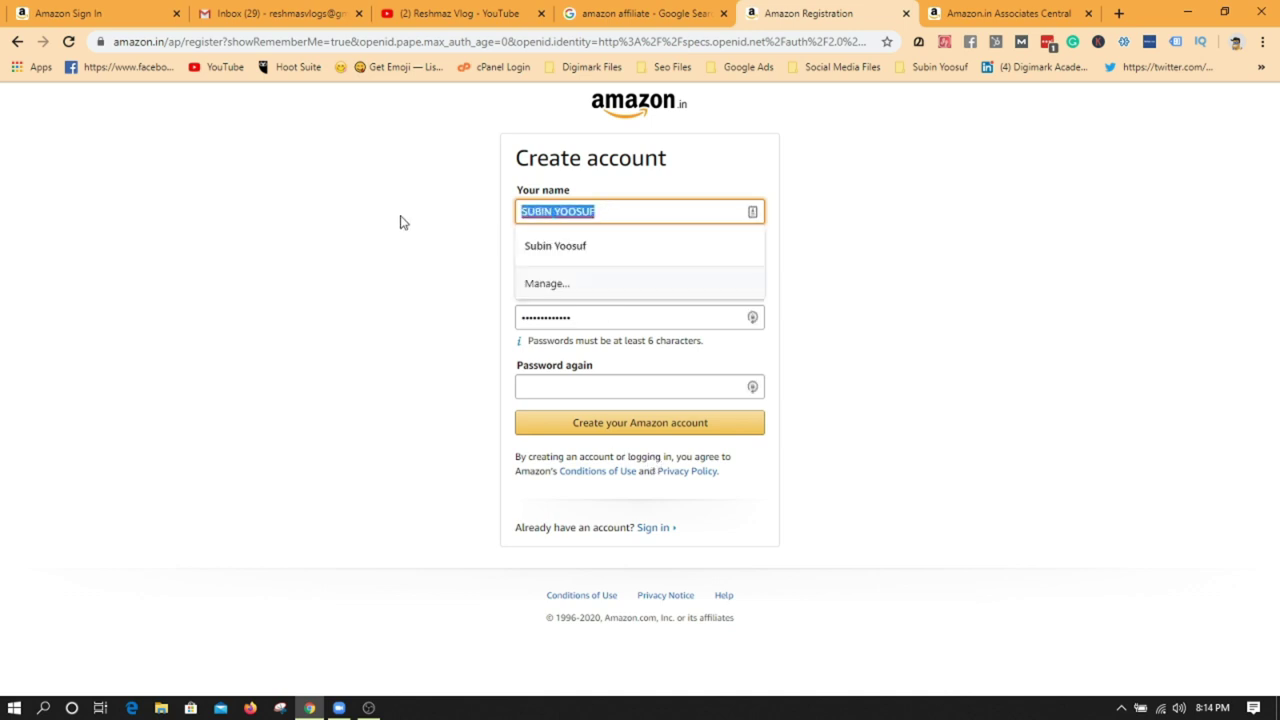
type("Reshma Subin")
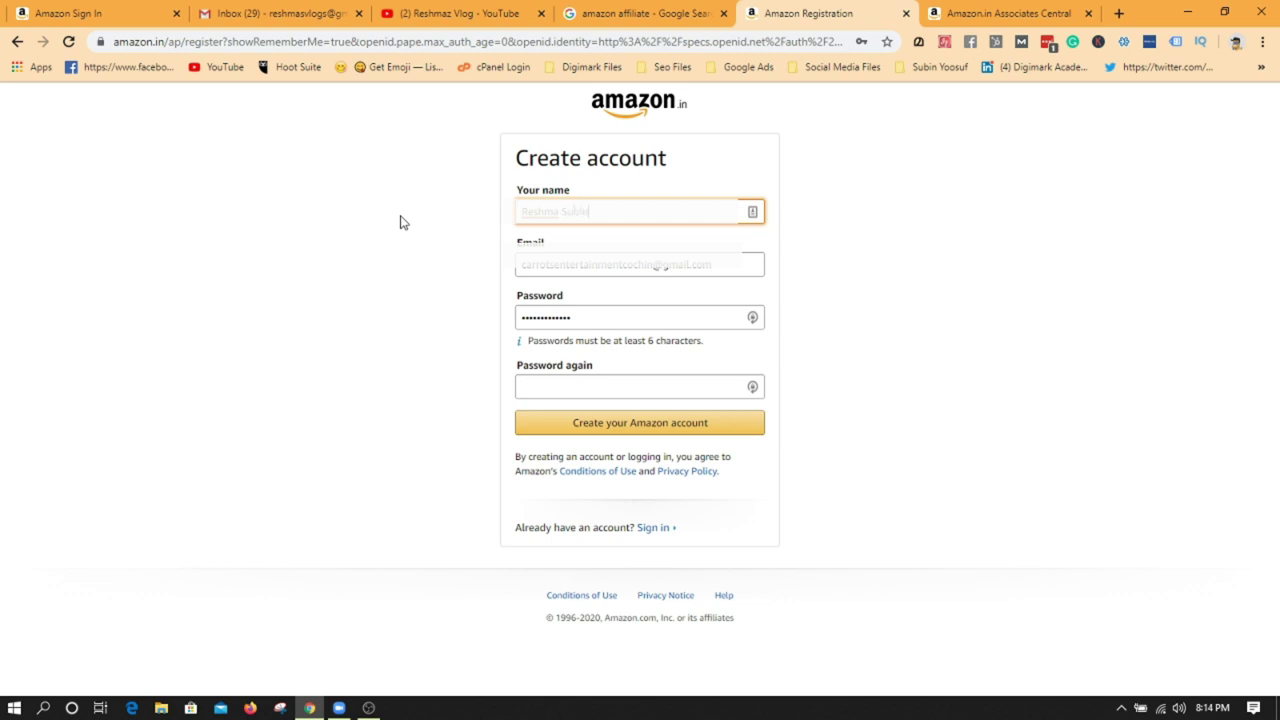
left_click_drag(728, 275, 398, 267)
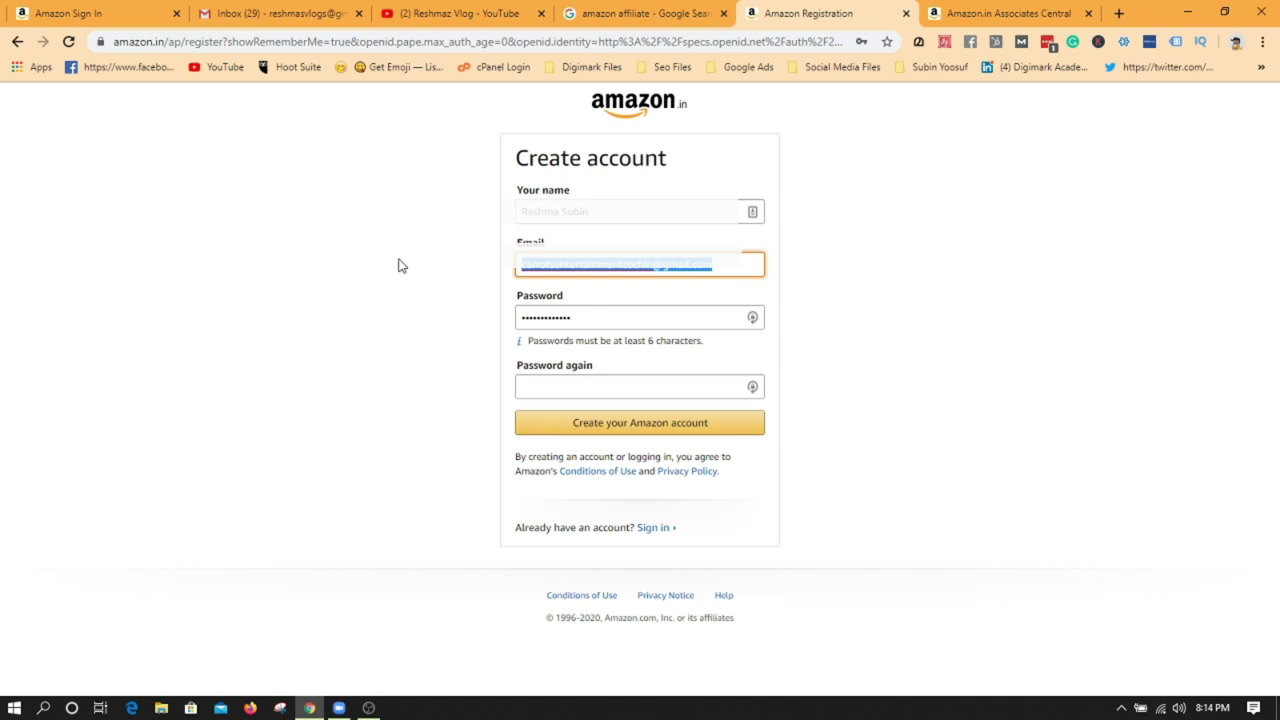
key("BackSpace")
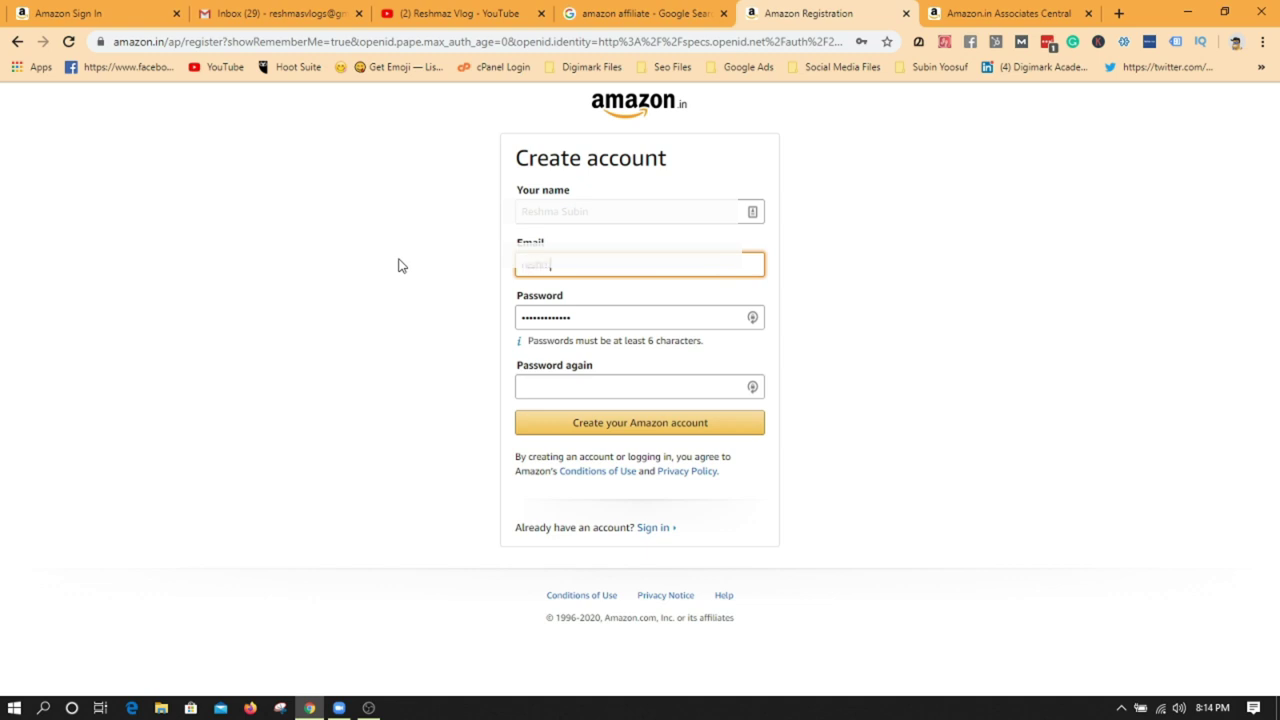
key("Tab")
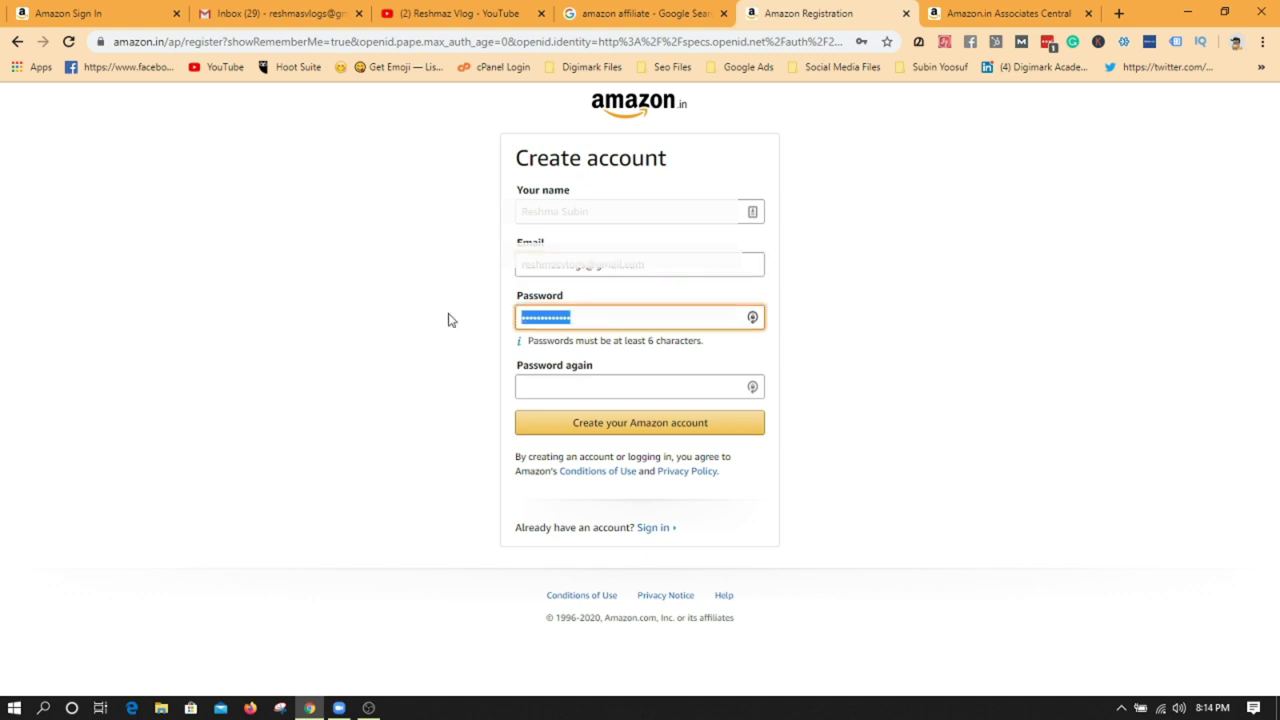
- Fill in a generated password, submit the registration and save the login to LastPass
key("Down")
key("Return")
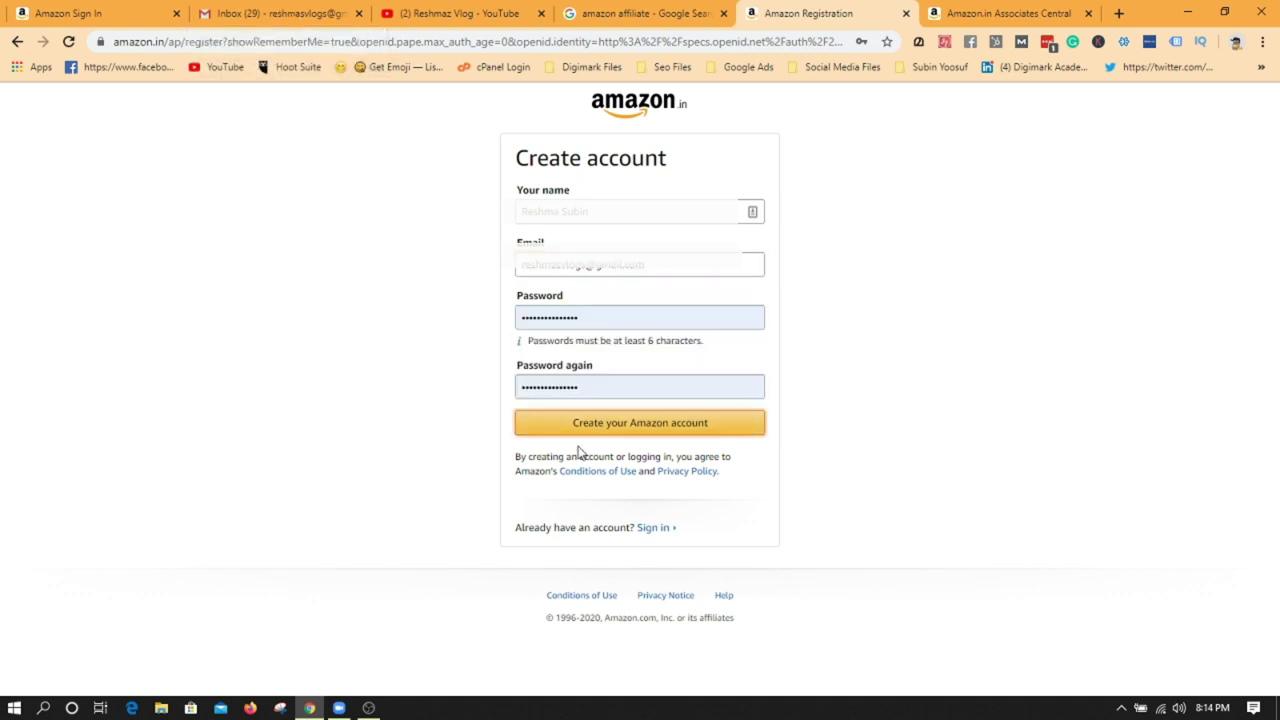
left_click(613, 432)
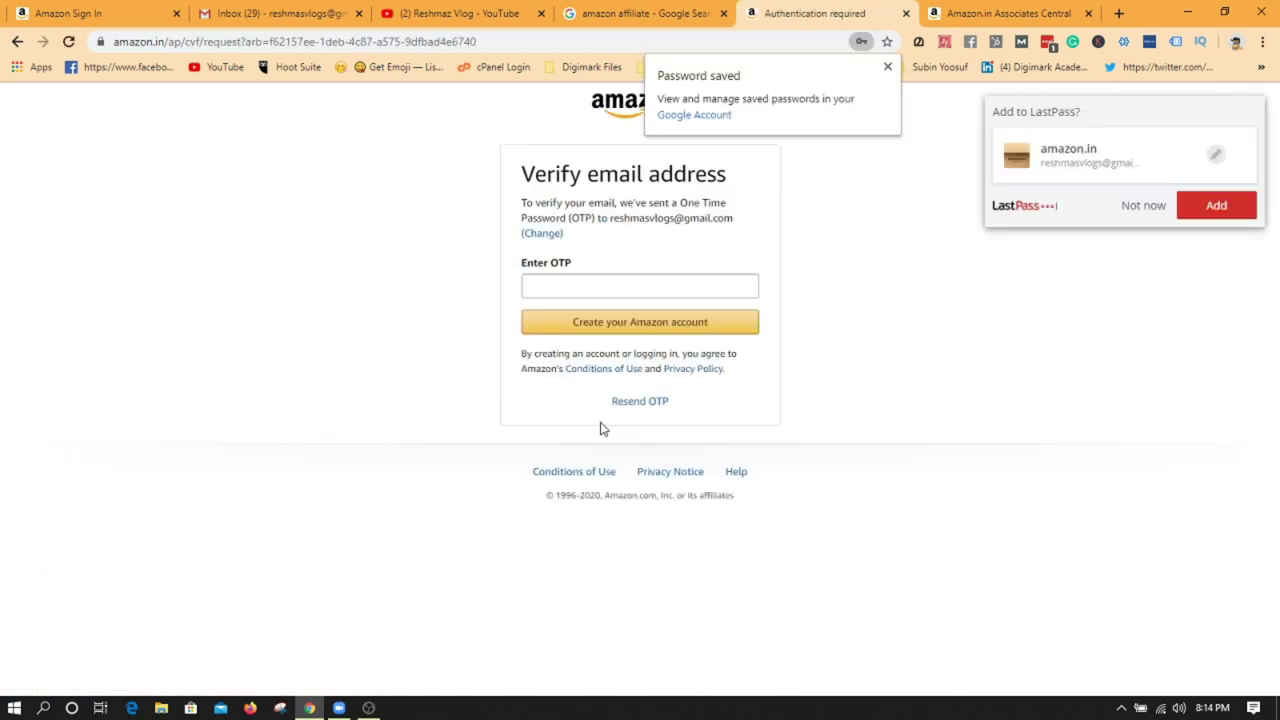
left_click(1220, 212)
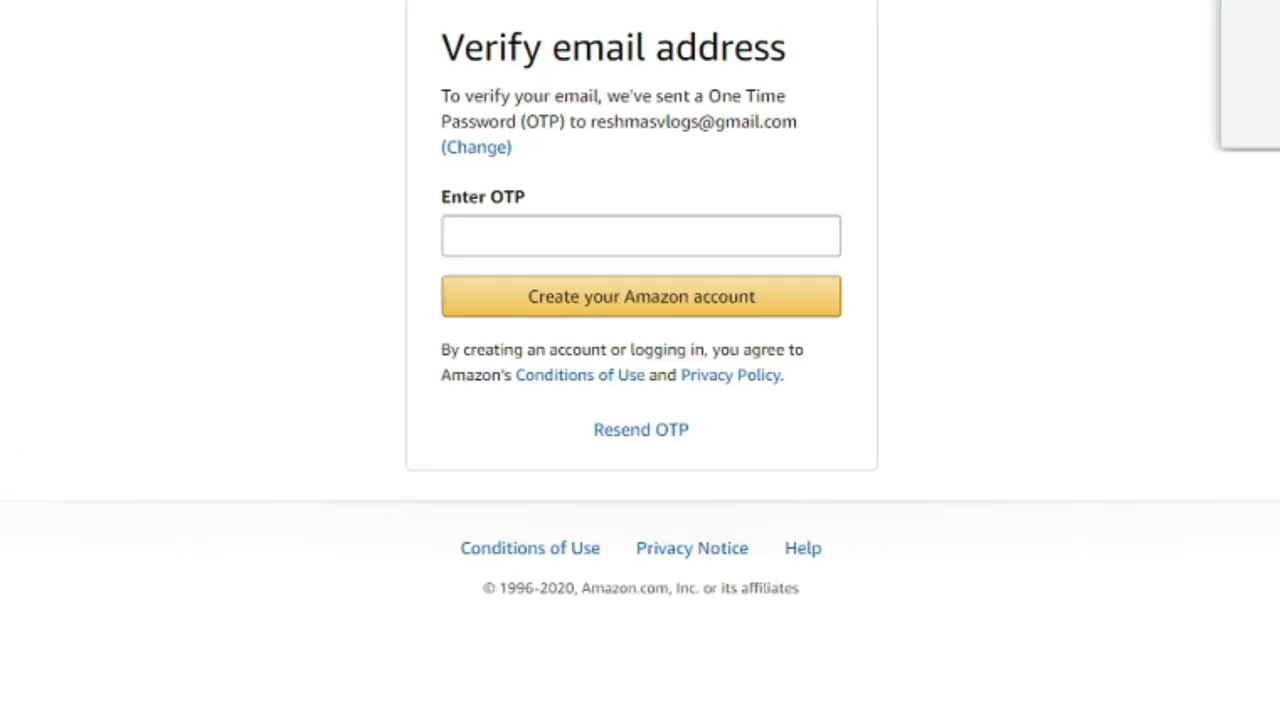
left_click(566, 236)
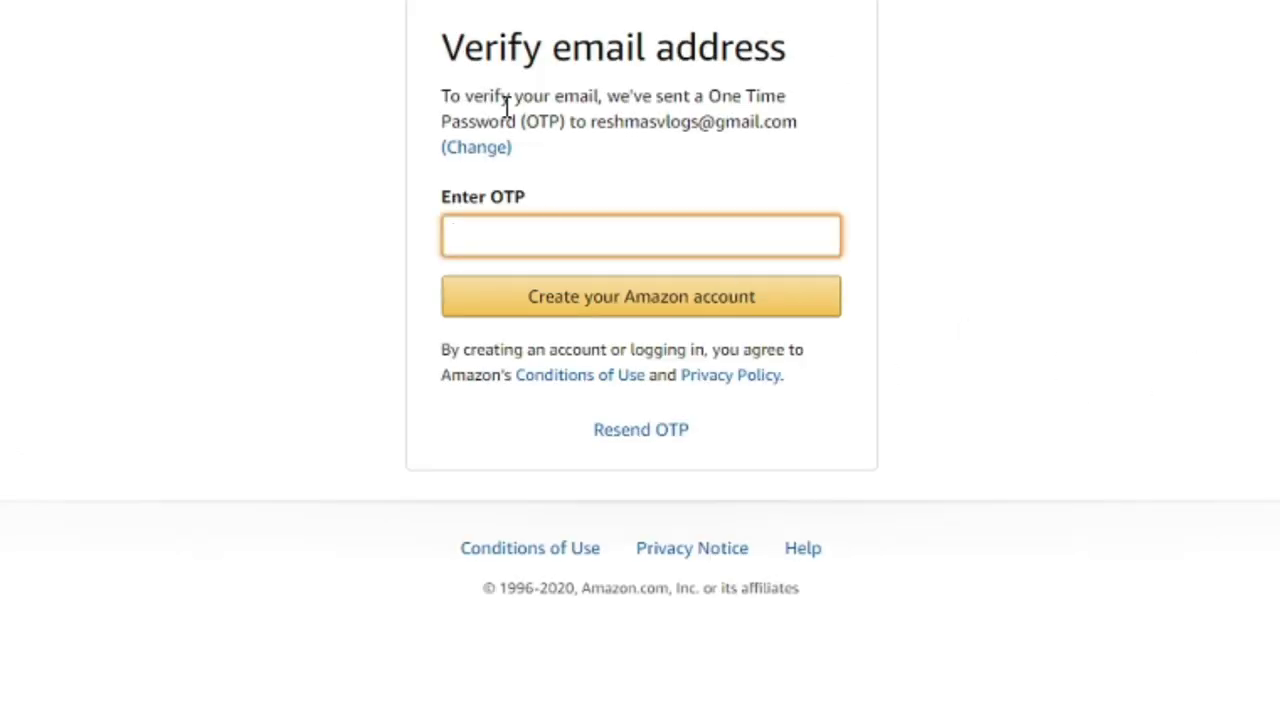
left_click_drag(443, 103, 799, 123)
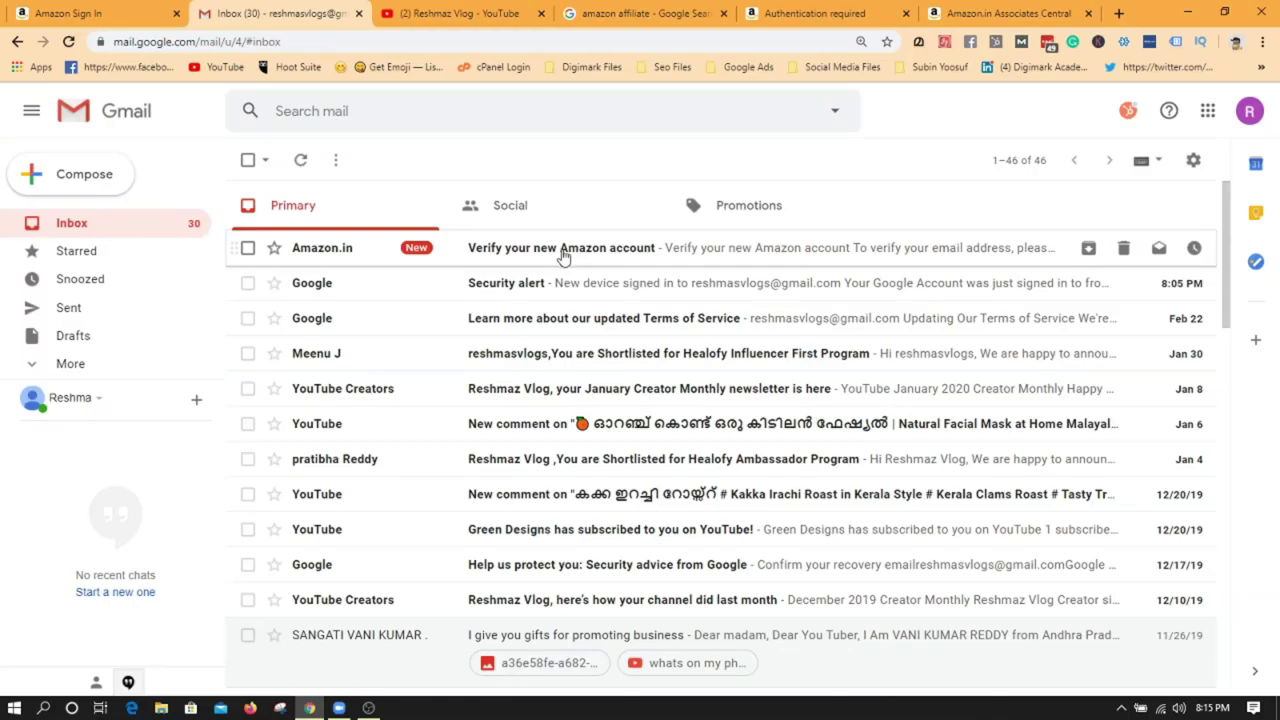
- Open Amazon's 'Verify your new Amazon account' email and copy its one-time password
left_click(563, 252)
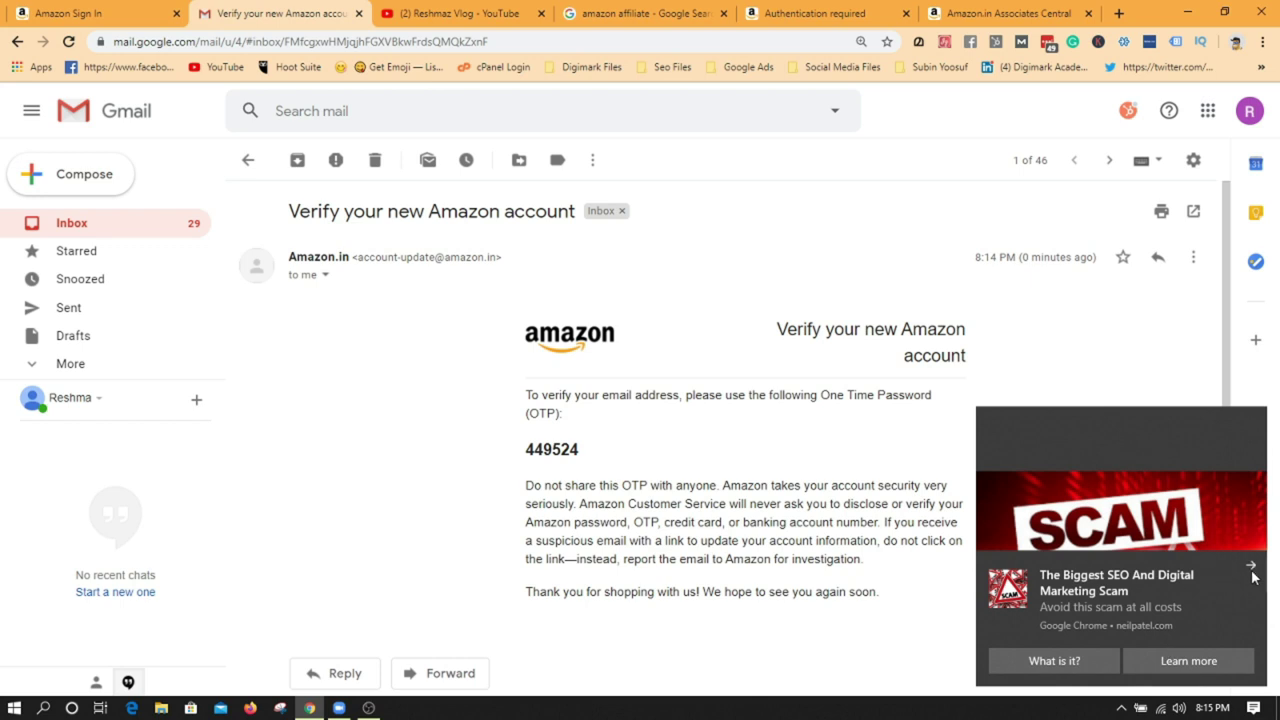
left_click(1251, 567)
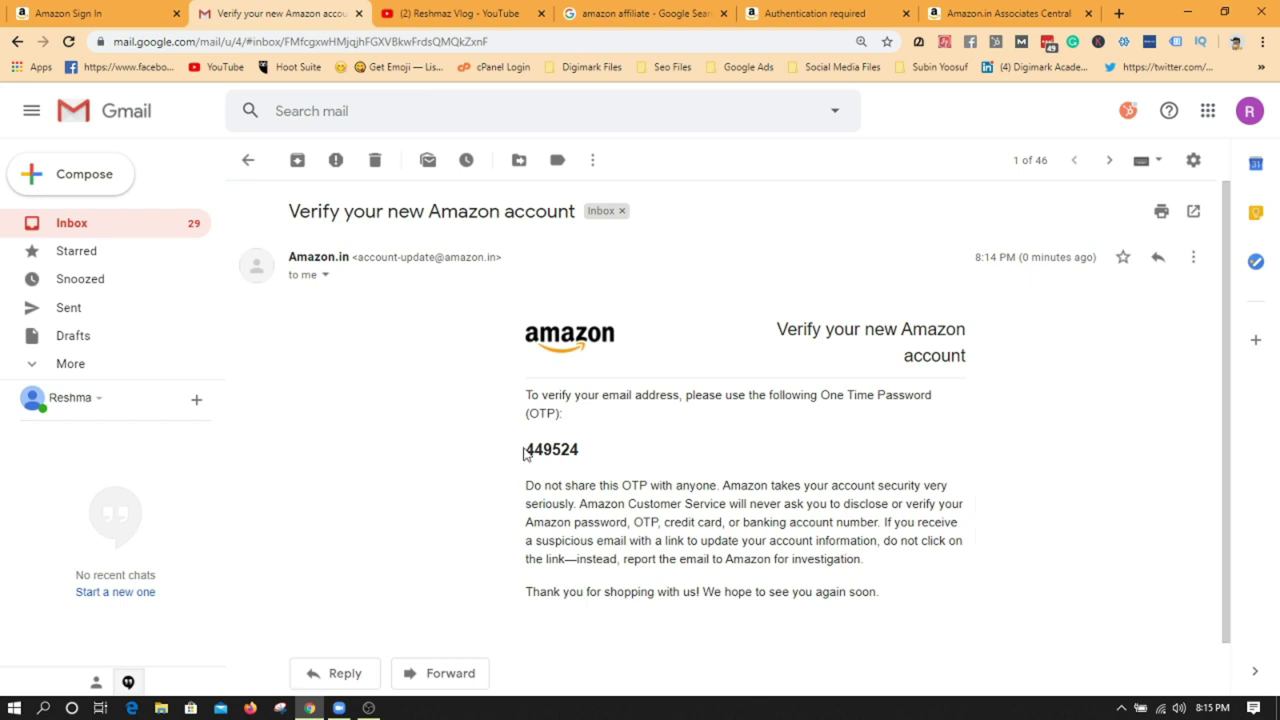
mouse_move(524, 453)
left_mouse_down()
mouse_move(608, 452)
mouse_move(506, 457)
left_mouse_up()
left_click(489, 446)
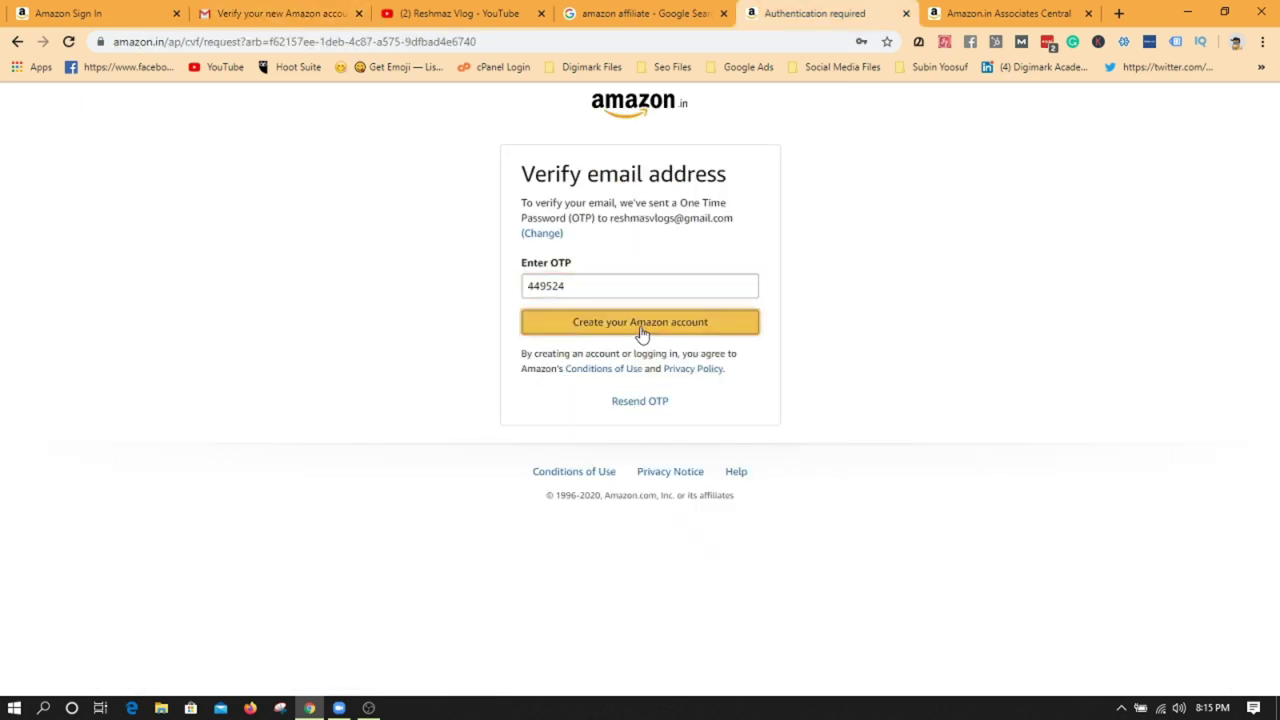
- Submit the one-time password to create the account and review the account information form
left_click(641, 322)
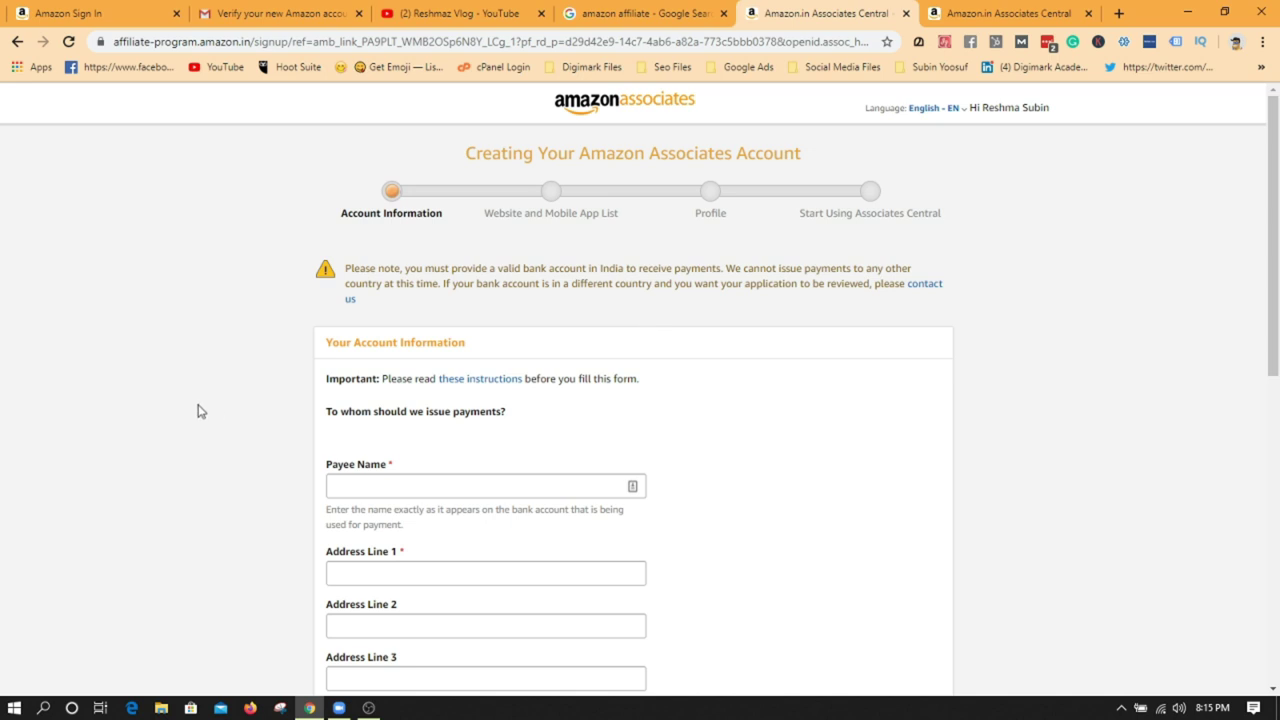
scroll(237, 378, "down", 2)
scroll(238, 377, "down", 1)
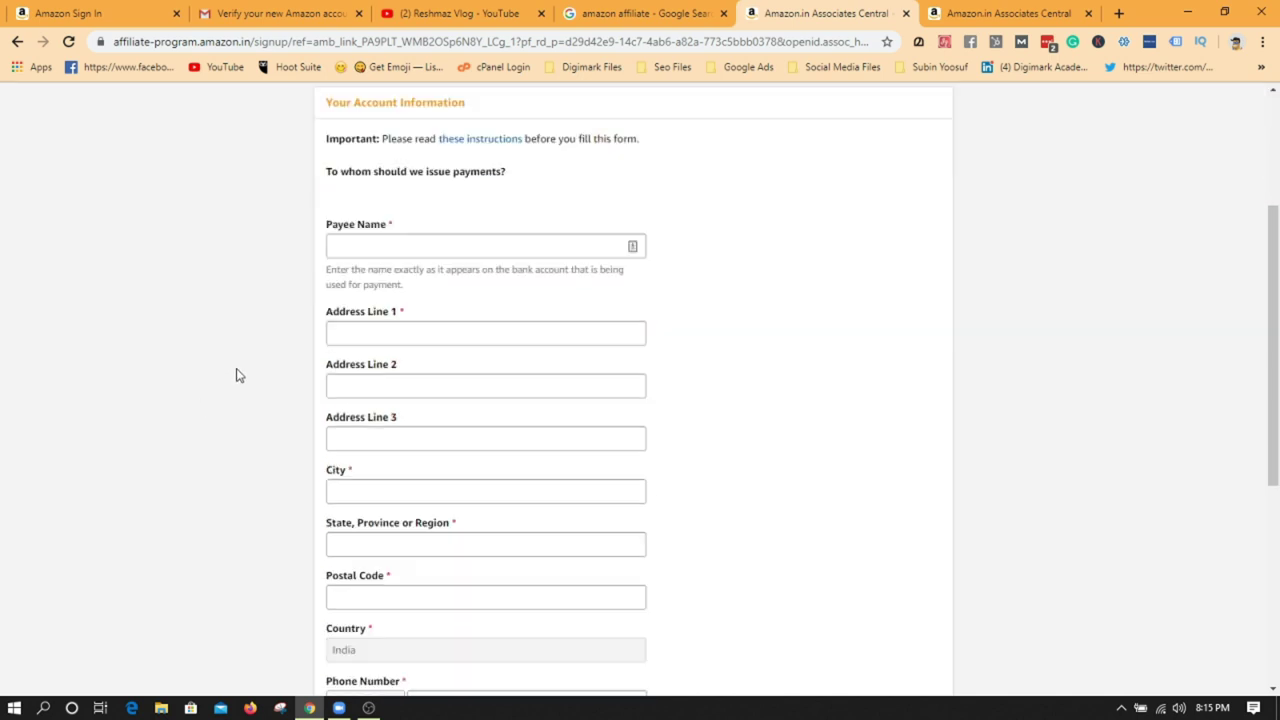
scroll(238, 375, "down", 1)
scroll(238, 375, "up", 1)
- Enter the payee's name and the first and second address lines
left_click(380, 246)
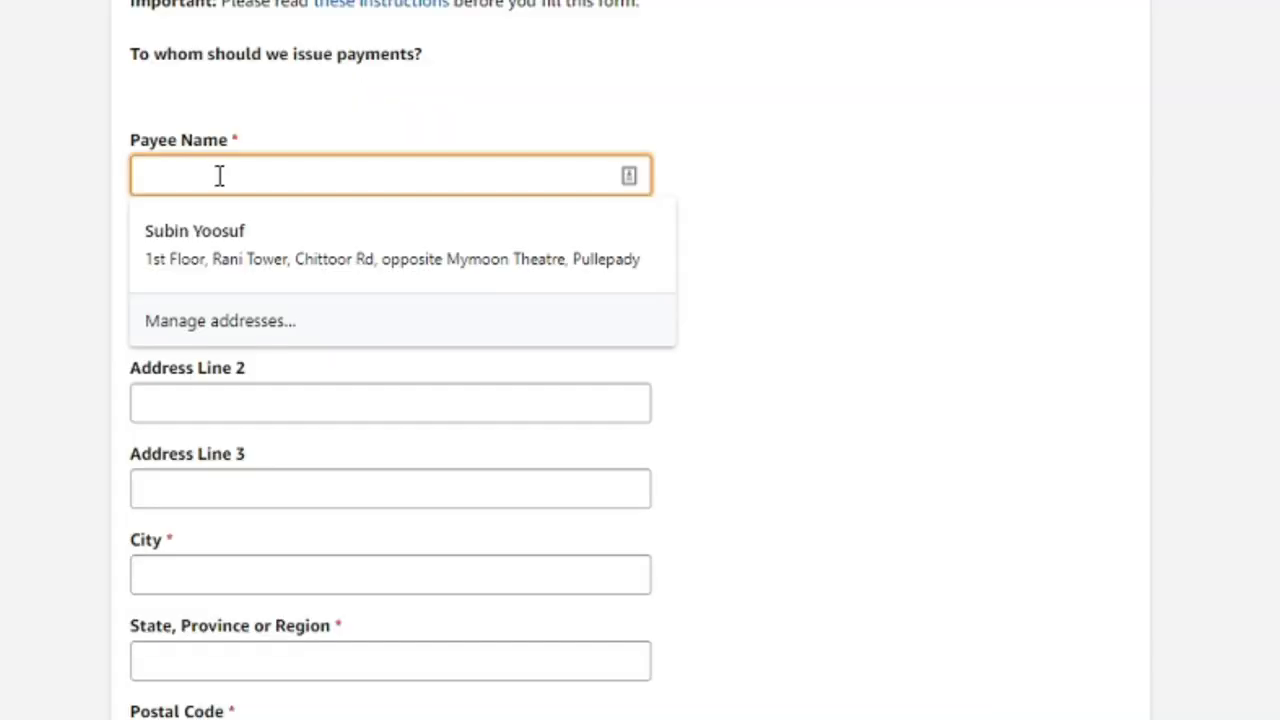
type("Reshma")
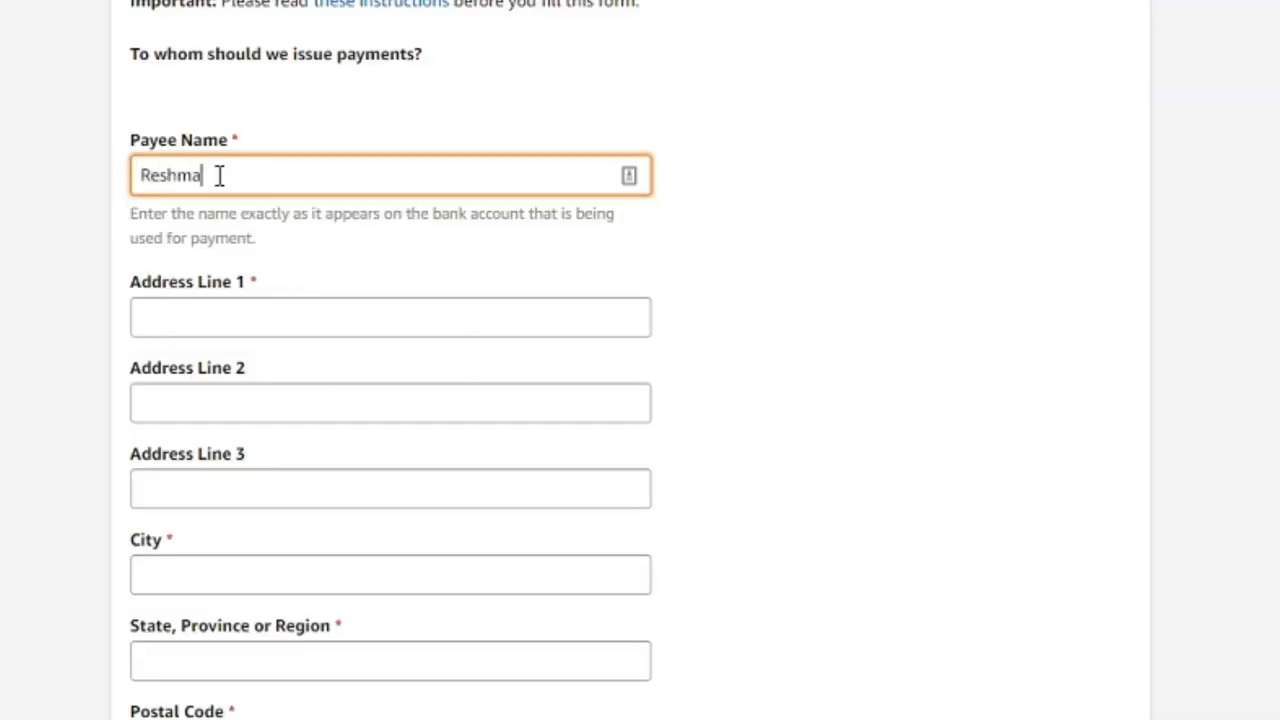
type(" Subin")
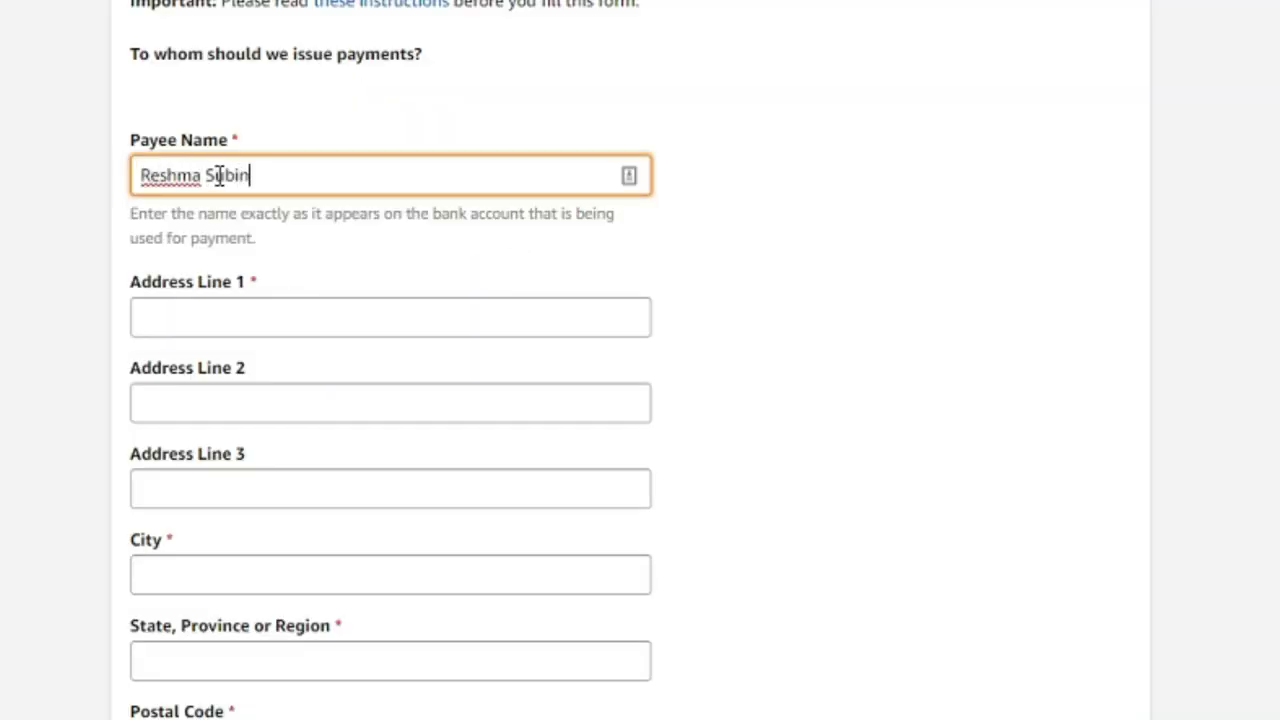
left_click(256, 316)
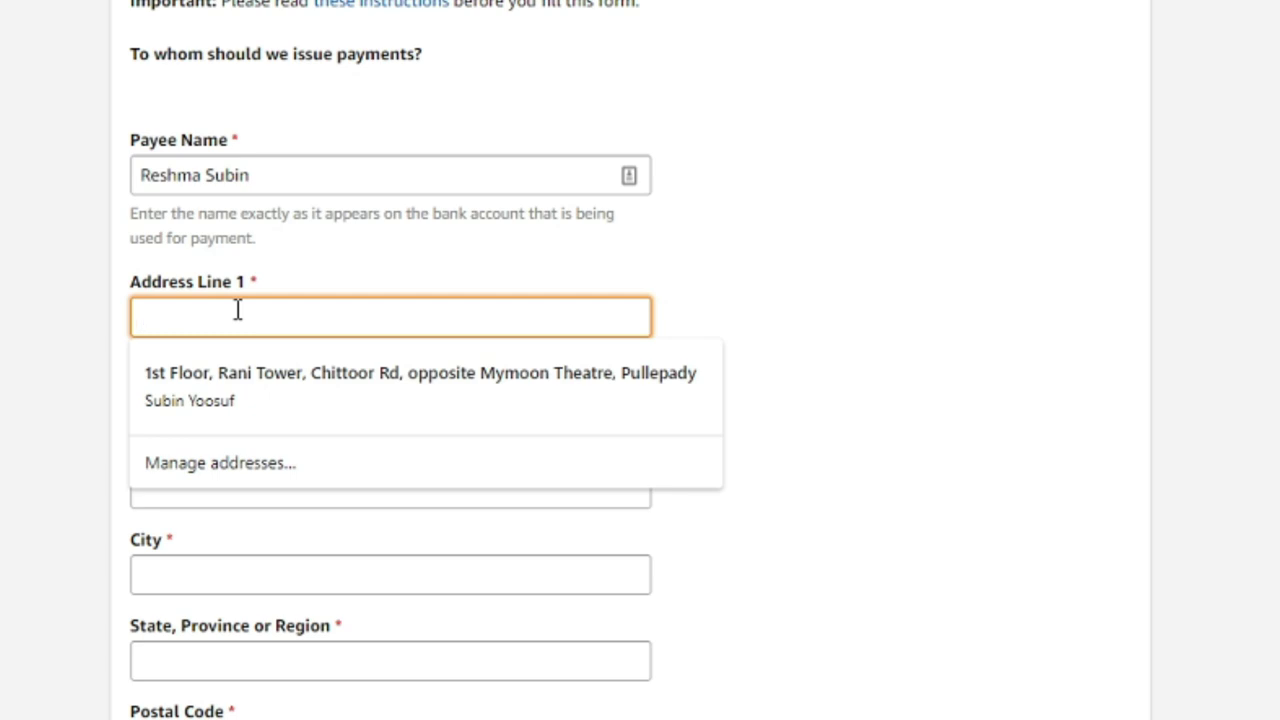
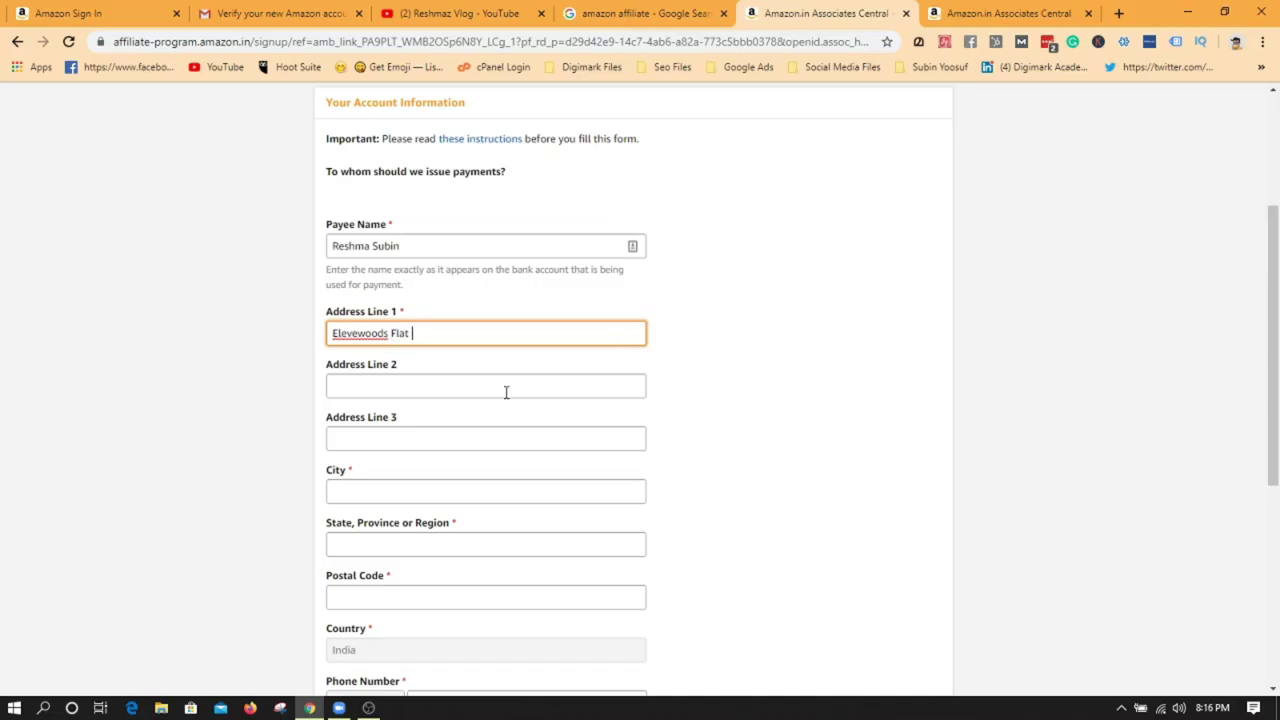
left_click(528, 386)
- Fill in the payee's city, state, postal code and phone number
left_click(385, 487)
type("Ko")
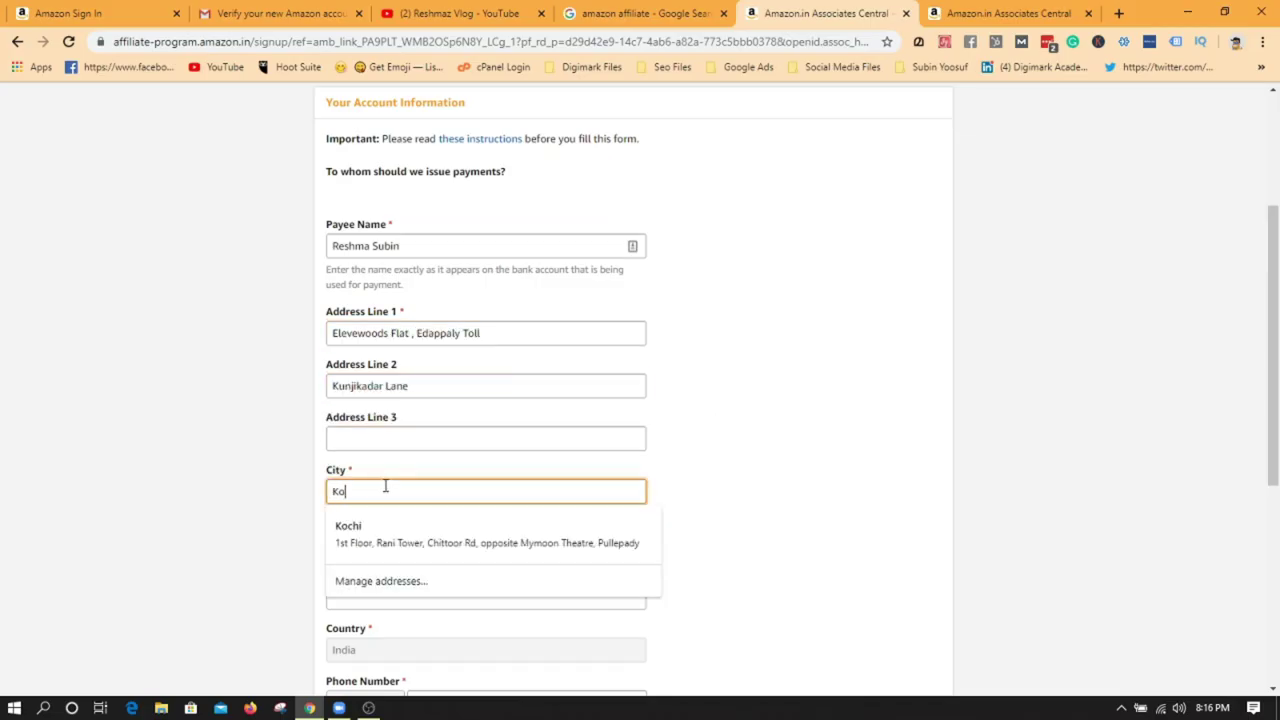
type("chi")
key("Tab")
type("Kerala")
key("Tab")
type("682024")
key("Tab")
key("Tab")
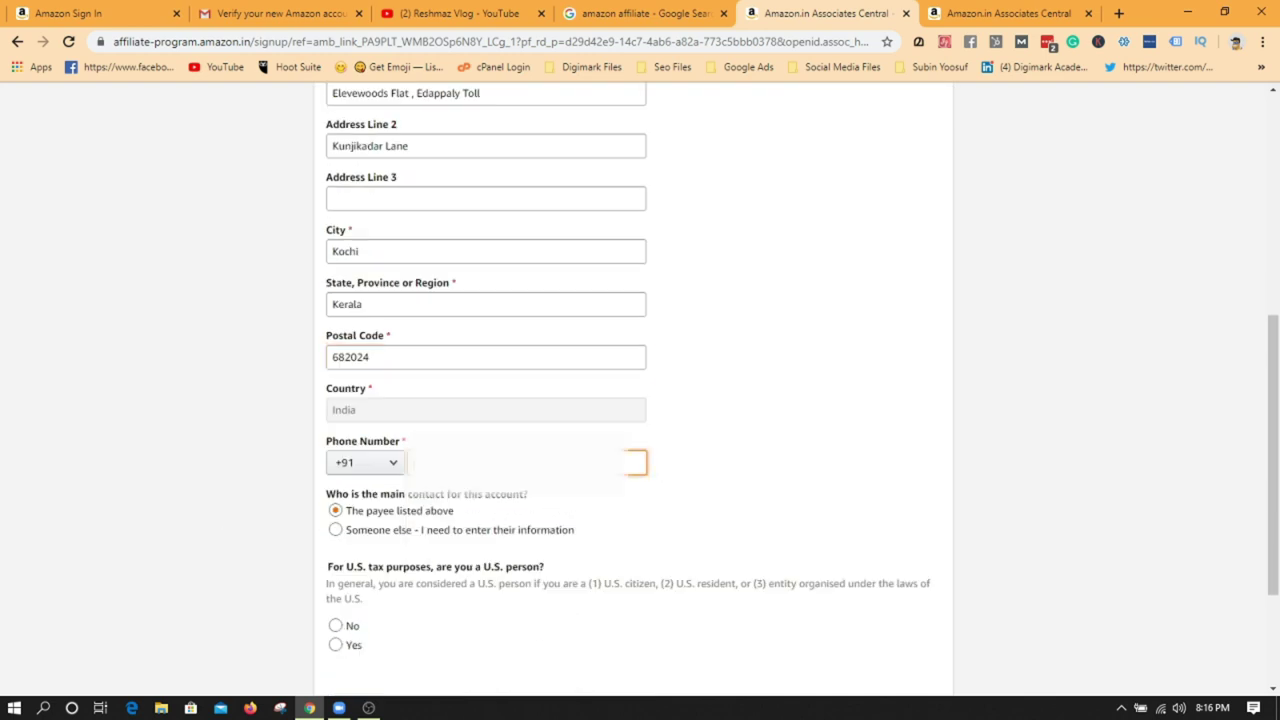
- Answer No to the U.S. person question and continue to the next step
scroll(214, 446, "down", 1)
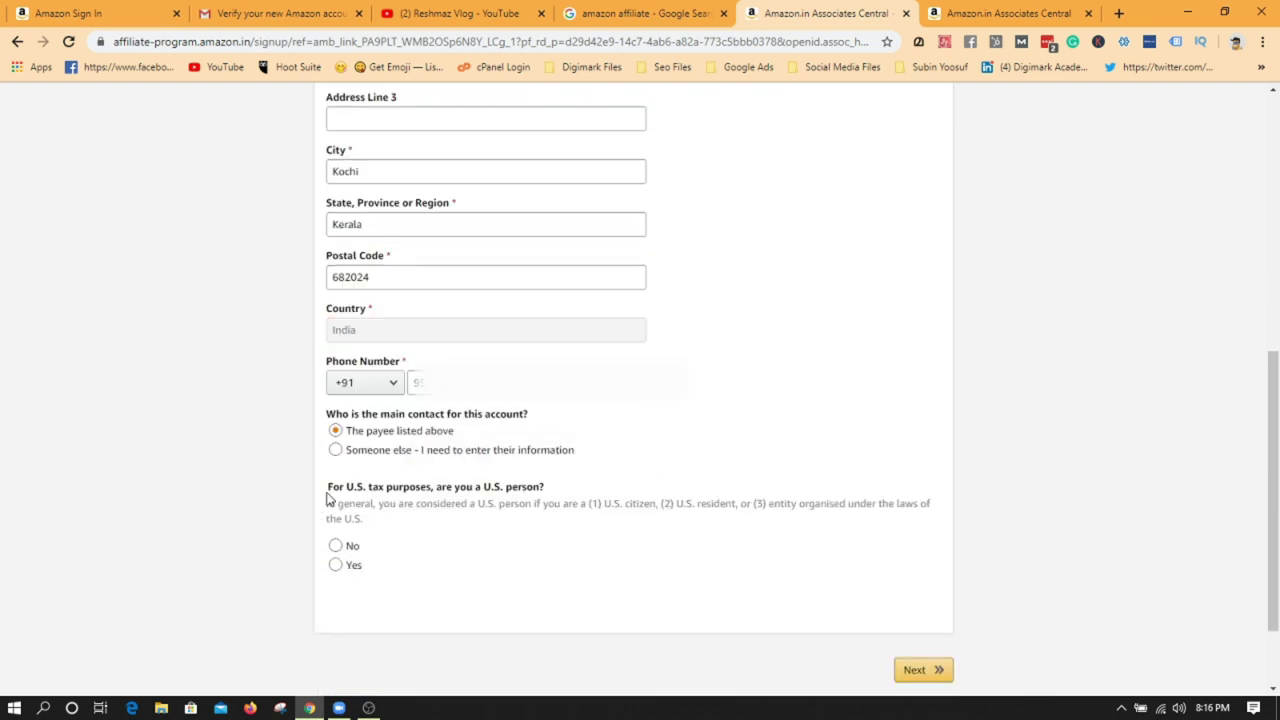
left_click_drag(327, 498, 548, 490)
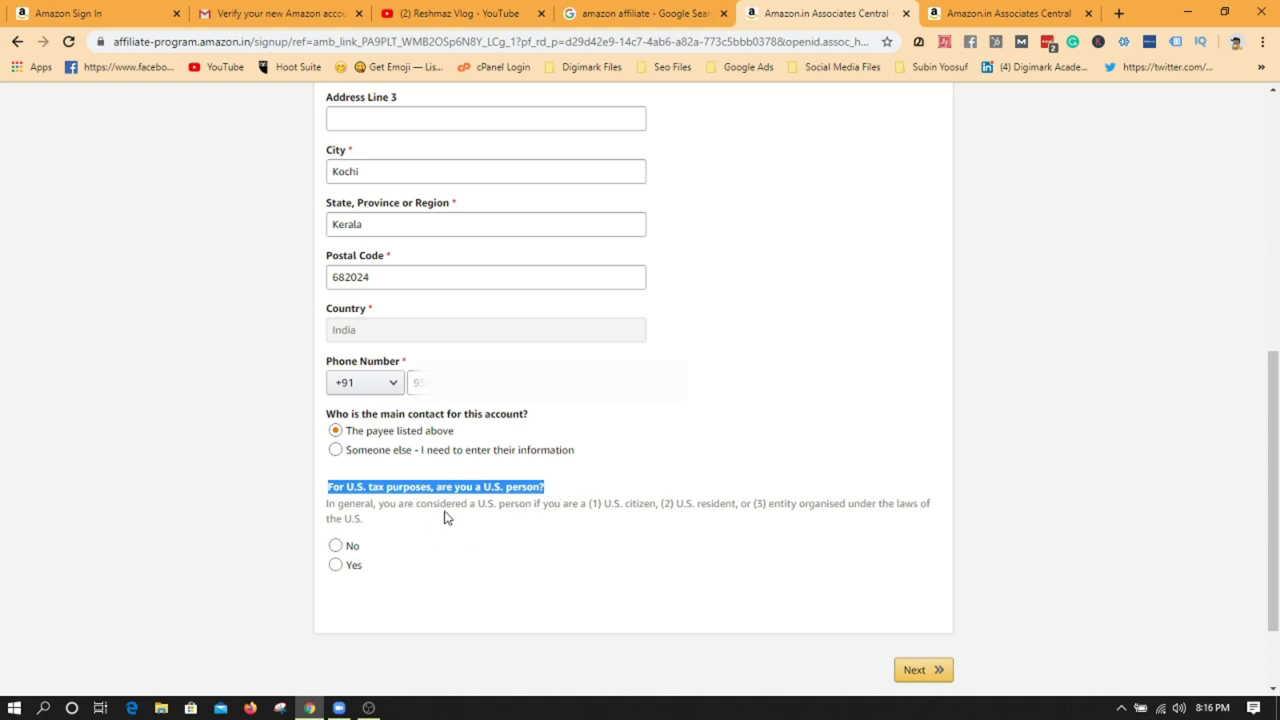
left_click(306, 540)
left_click(335, 545)
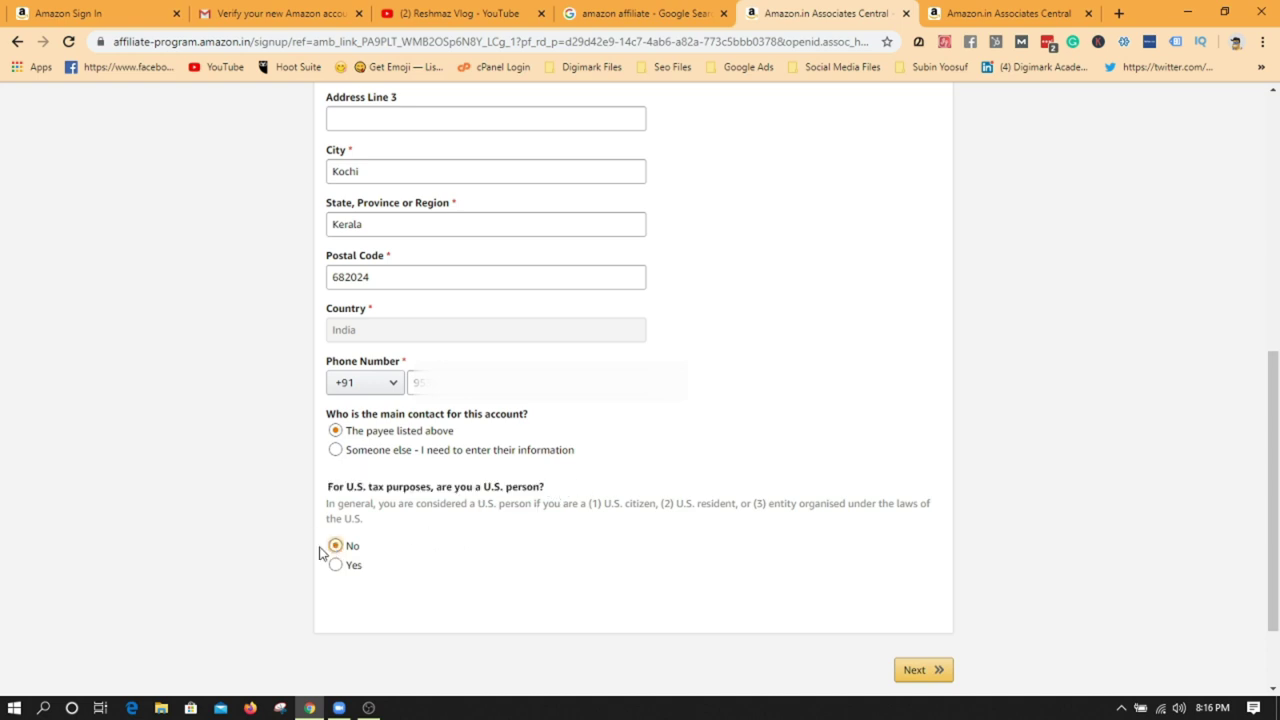
scroll(724, 522, "down", 1)
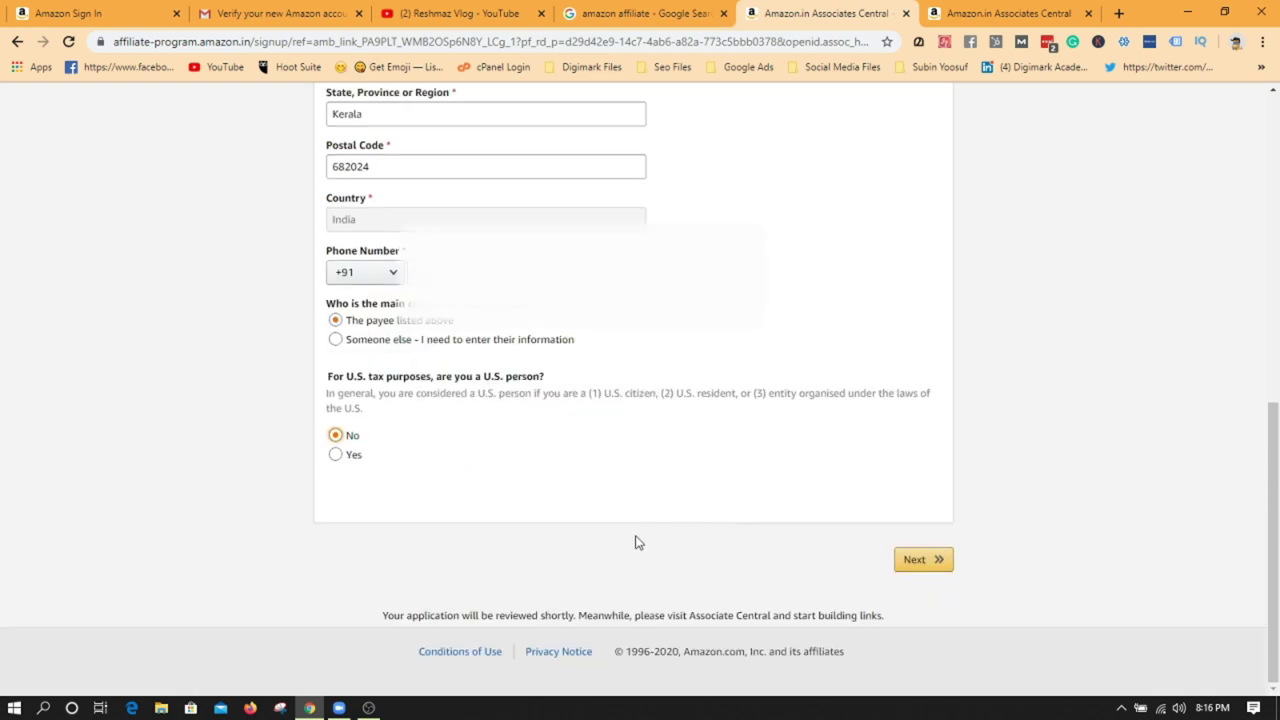
left_click(910, 562)
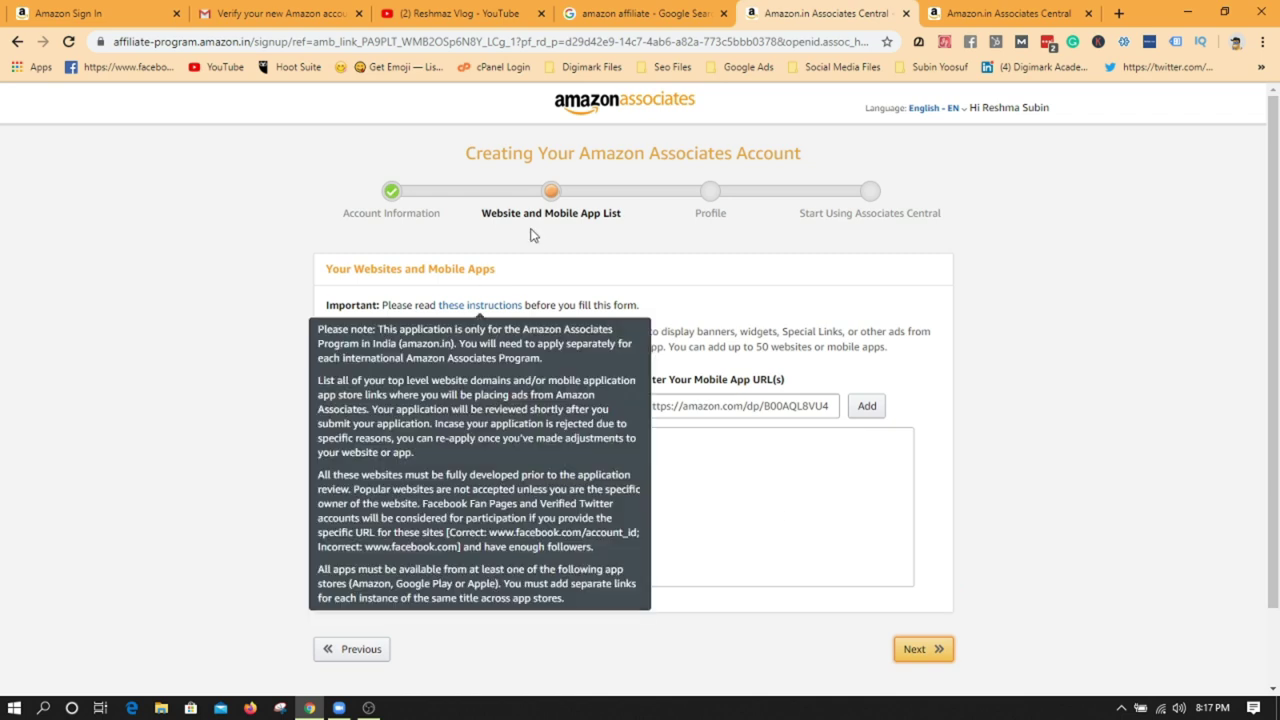
- Highlight the Website and Mobile App List step and its important instructions note
left_click_drag(485, 216, 631, 237)
left_click(231, 376)
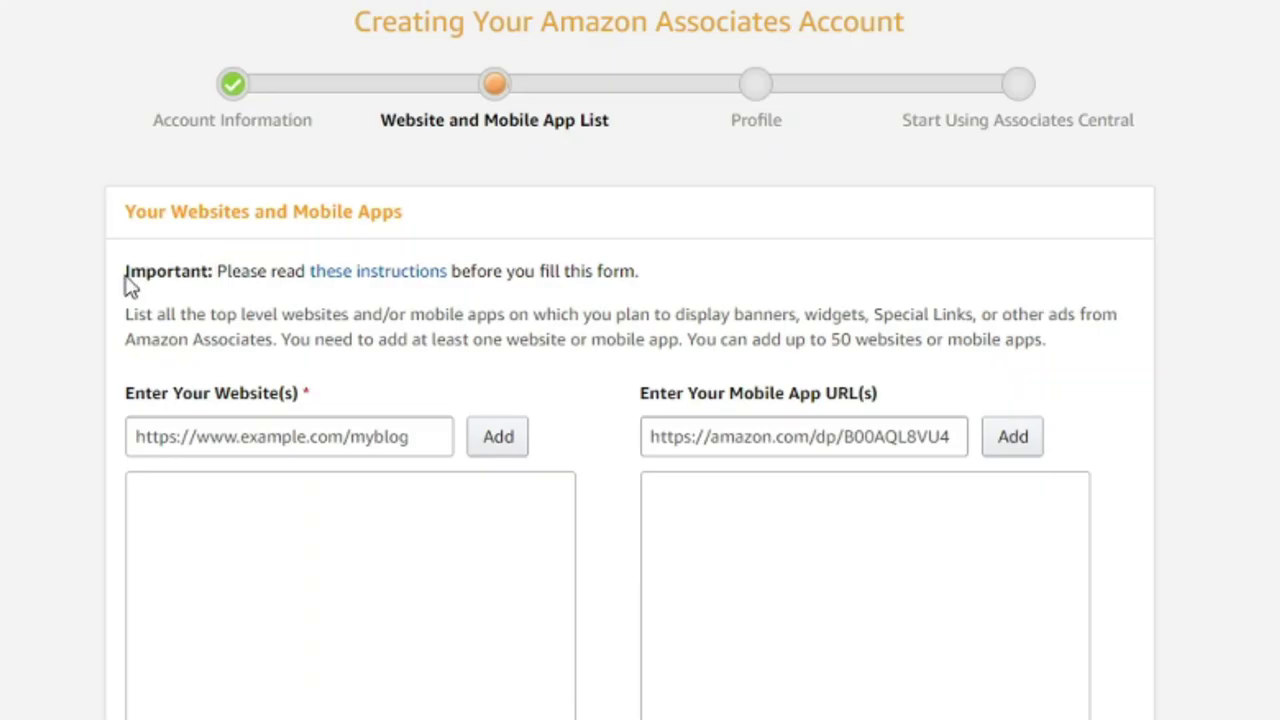
left_click_drag(126, 280, 646, 271)
left_click(548, 271)
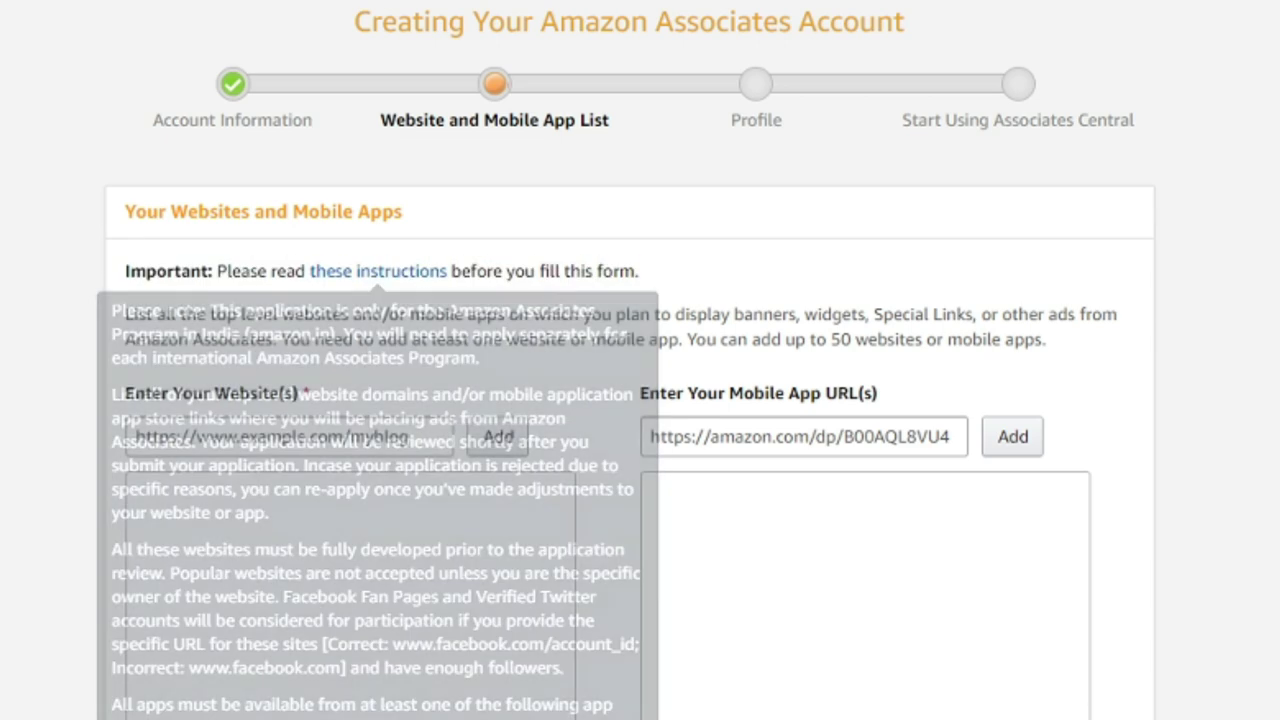
mouse_move(376, 281)
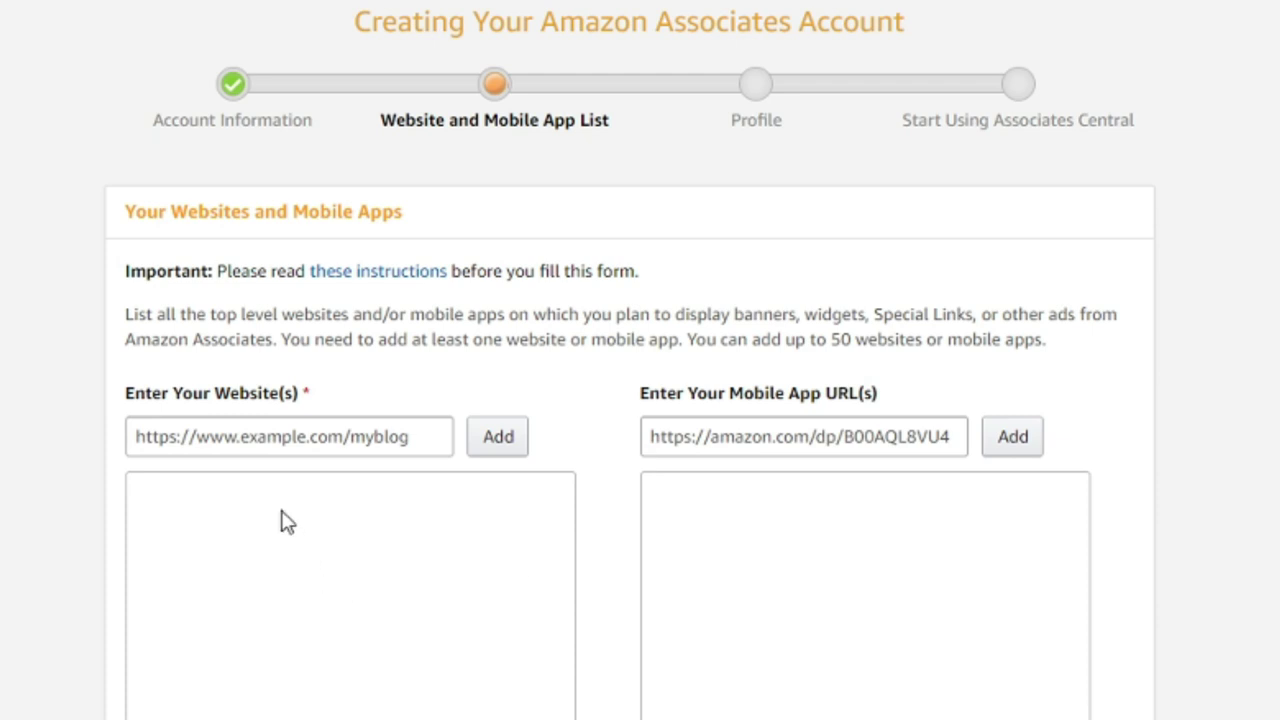
- Copy the YouTube channel URL and add it to the website list
left_click(297, 441)
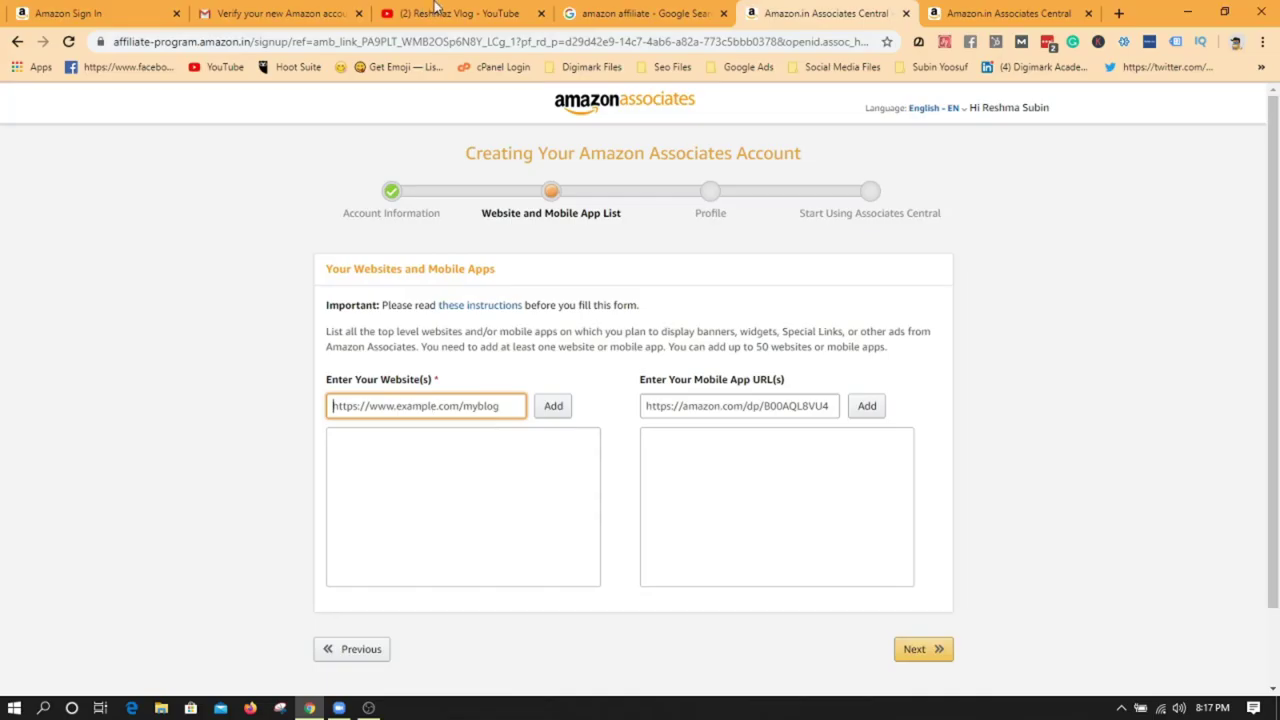
left_click(445, 13)
left_click(380, 40)
key("ctrl+c")
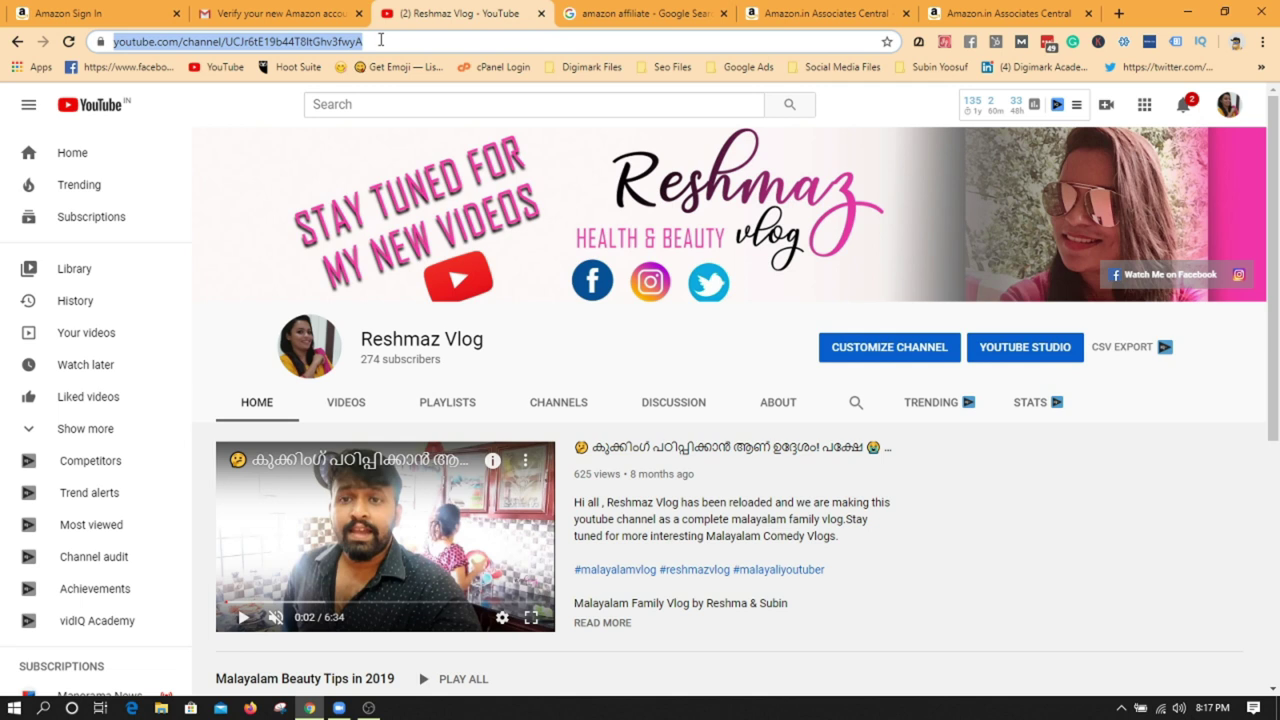
left_click(686, 7)
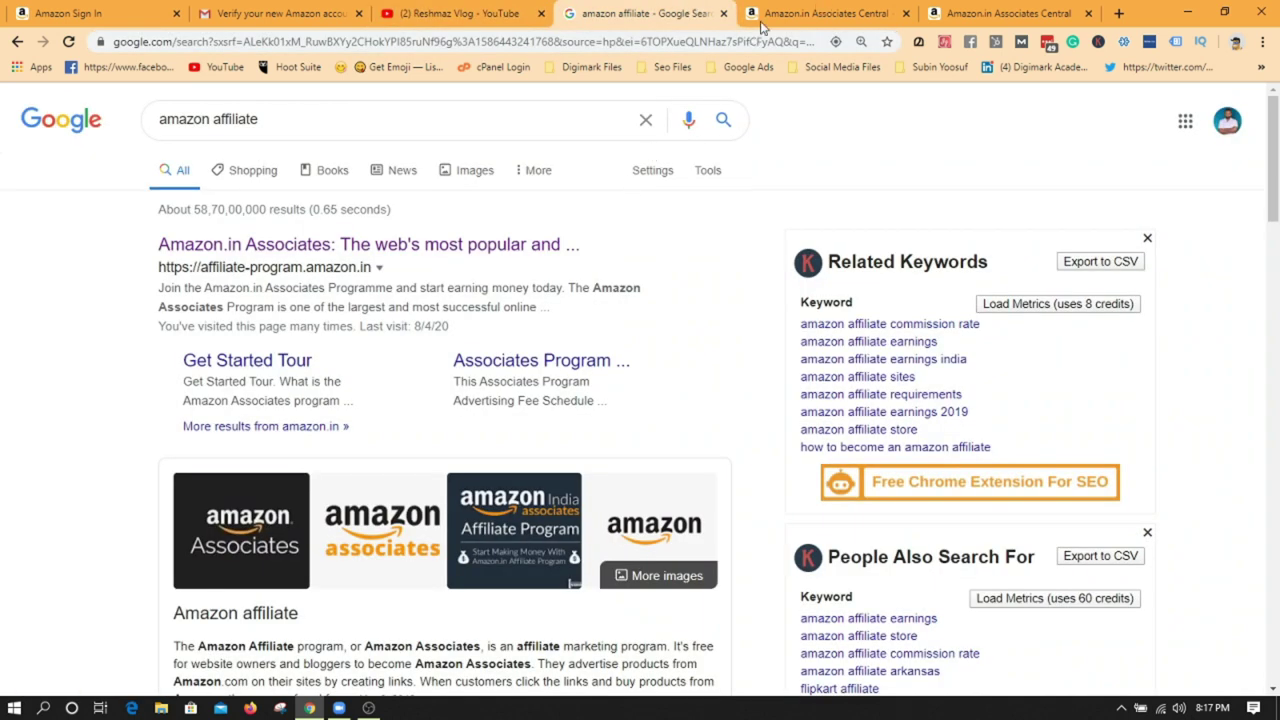
left_click(977, 9)
left_click(840, 8)
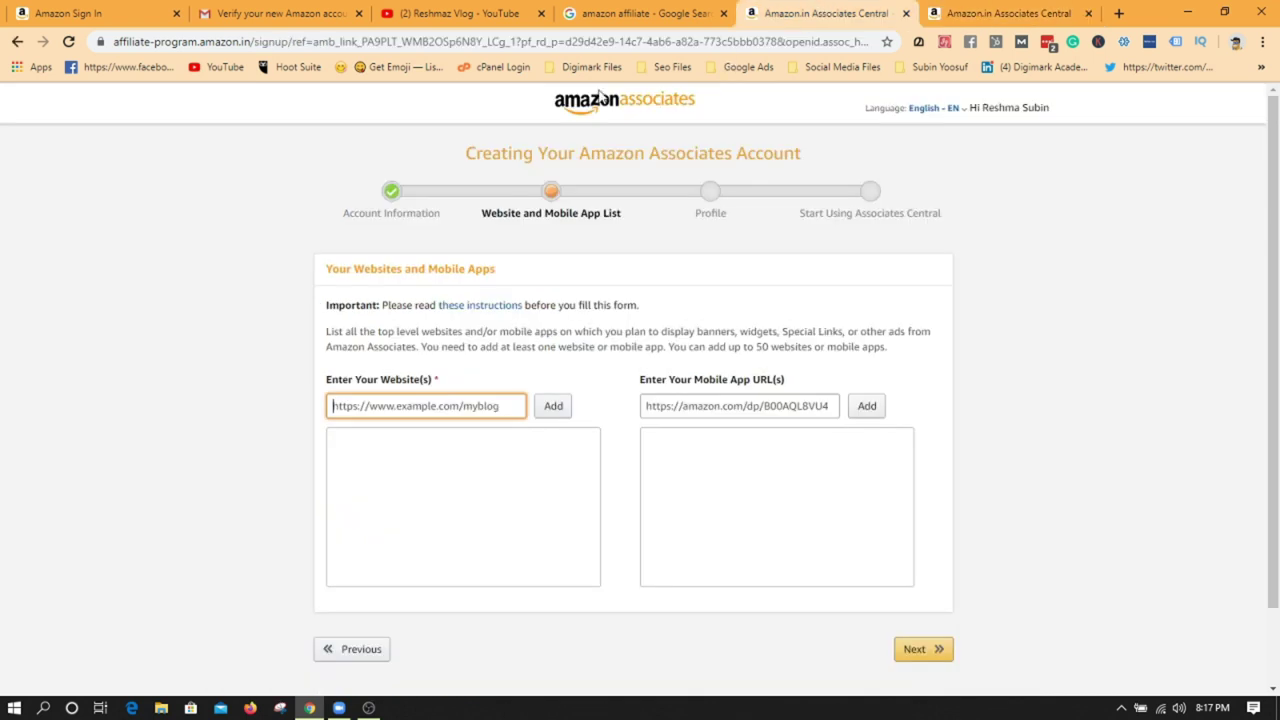
key("ctrl+v")
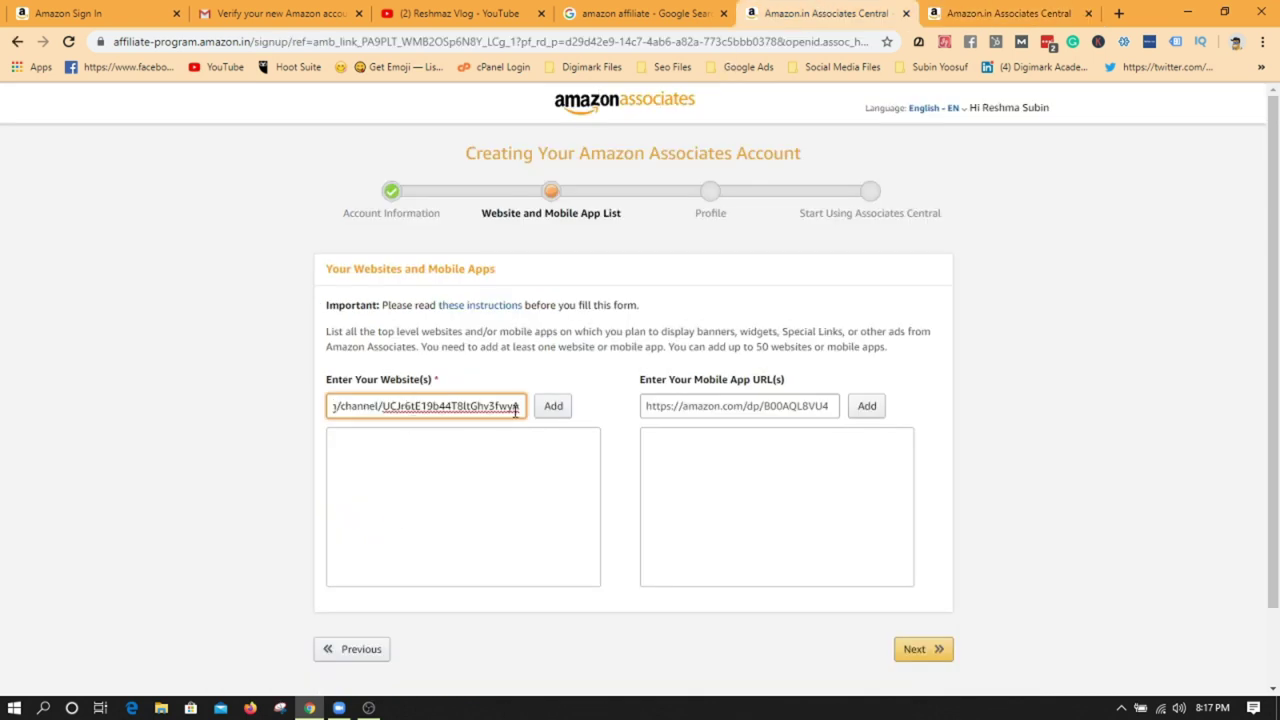
left_click(561, 418)
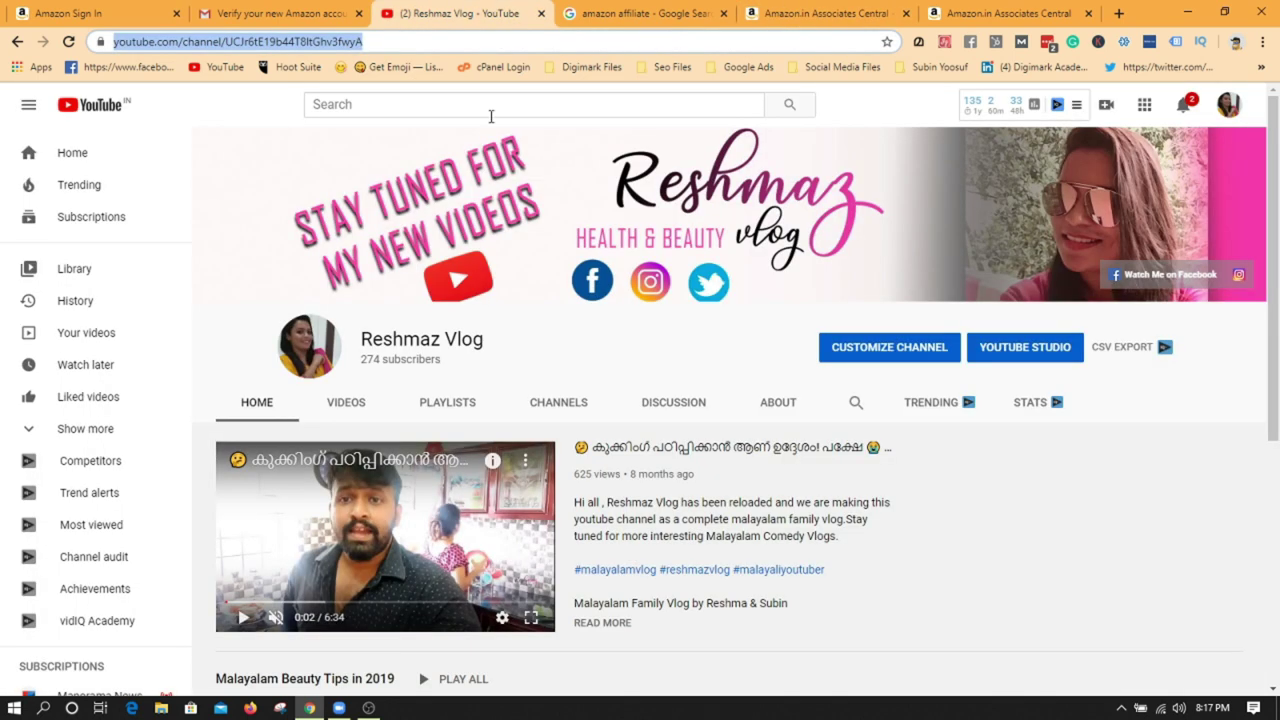
- Recheck the YouTube channel page, then return to the sign-up form
left_click(490, 12)
scroll(615, 600, "down", 4)
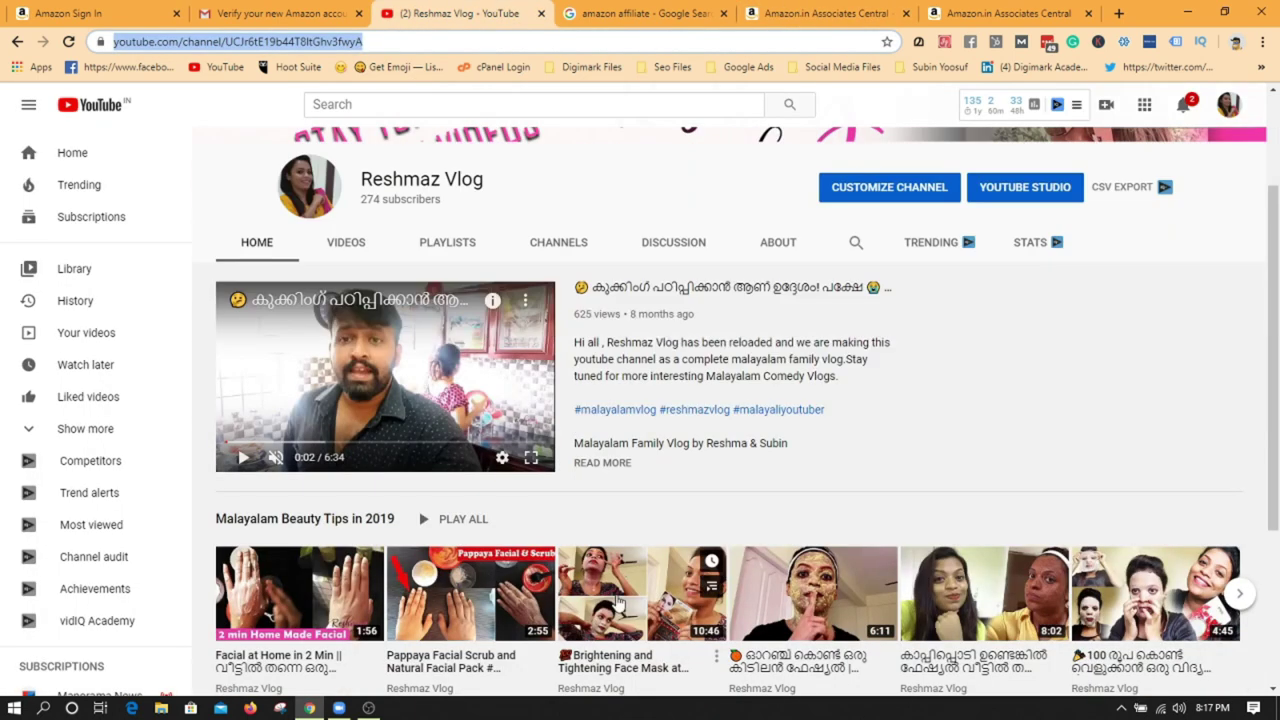
scroll(615, 600, "up", 4)
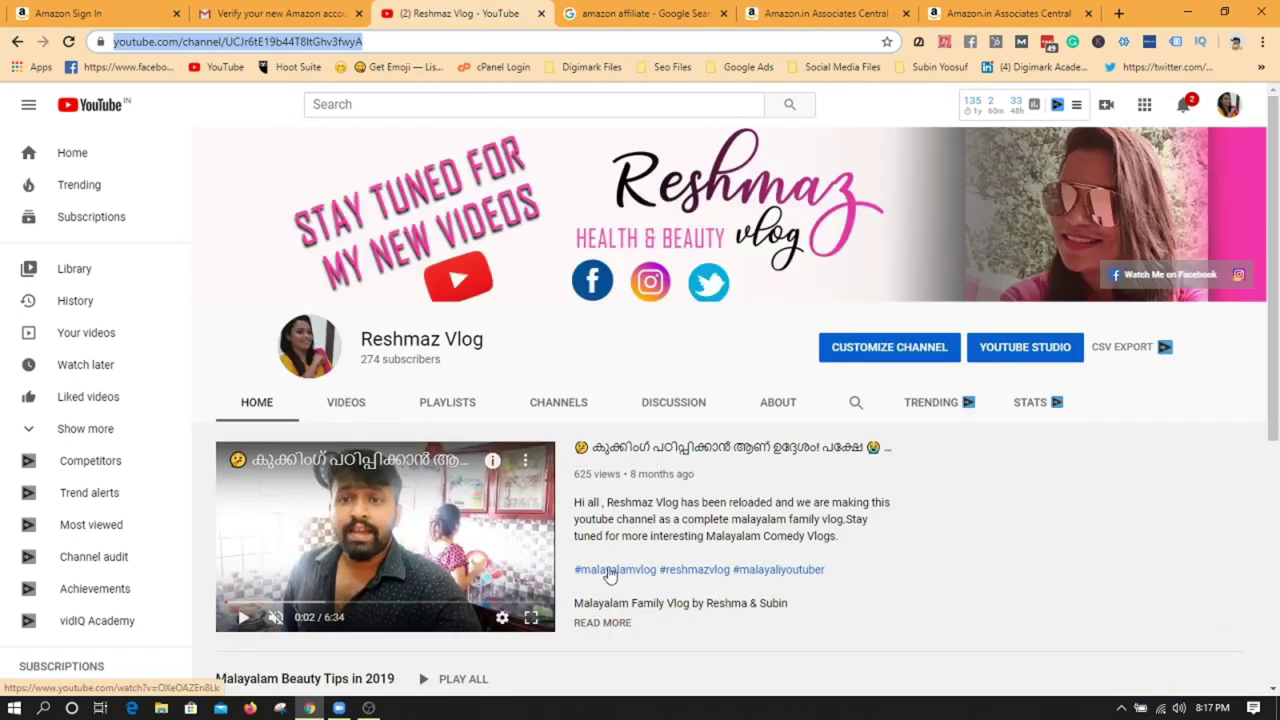
left_click(863, 7)
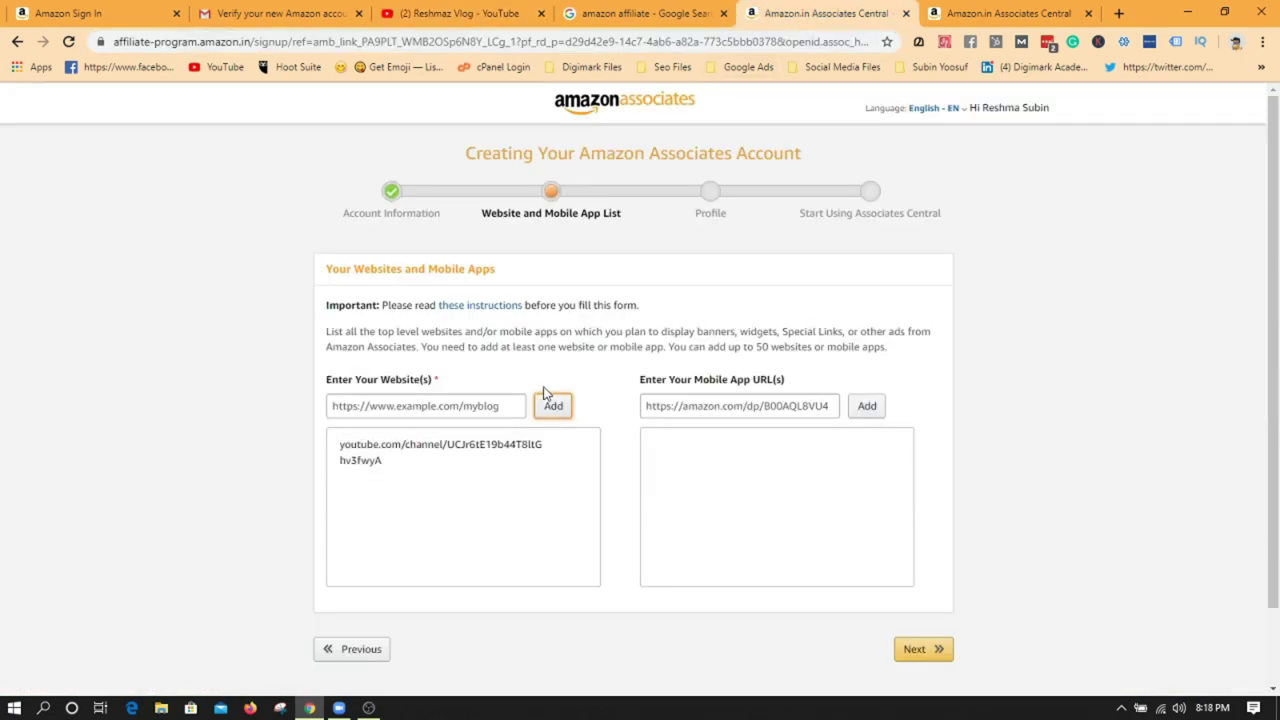
- Continue to the Profile step and enter the preferred Store ID
left_click(910, 651)
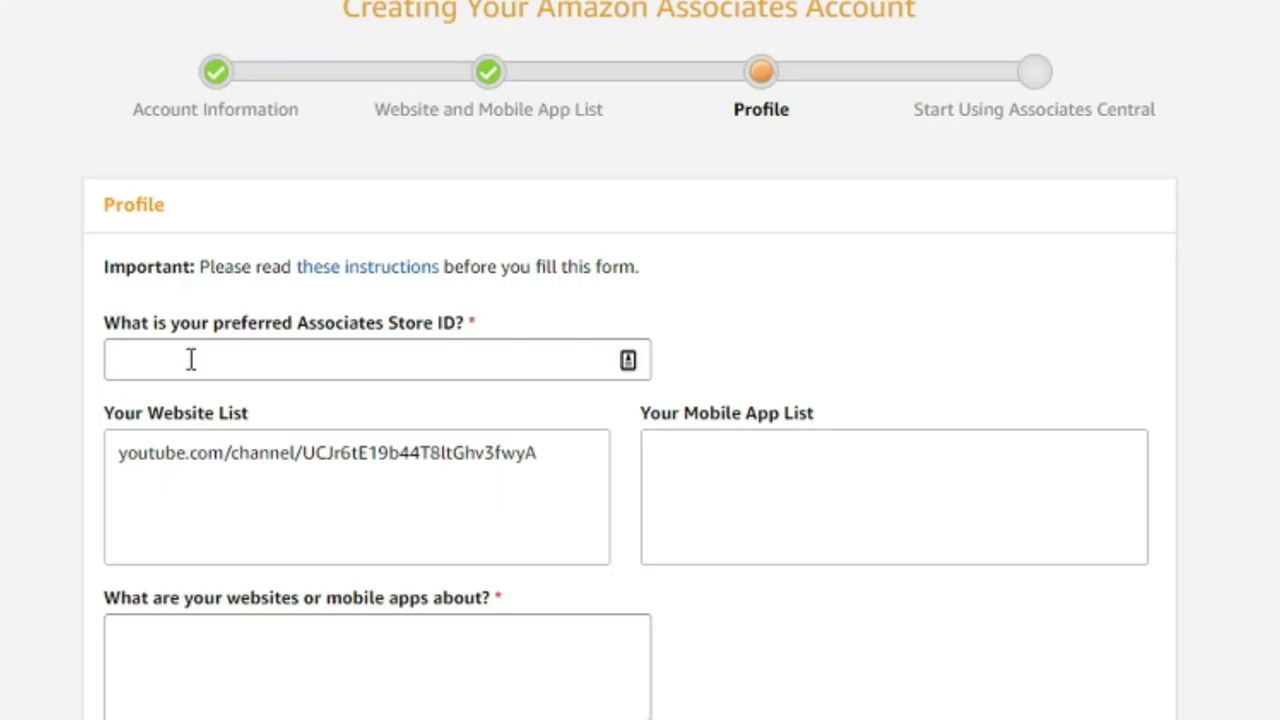
left_click(190, 360)
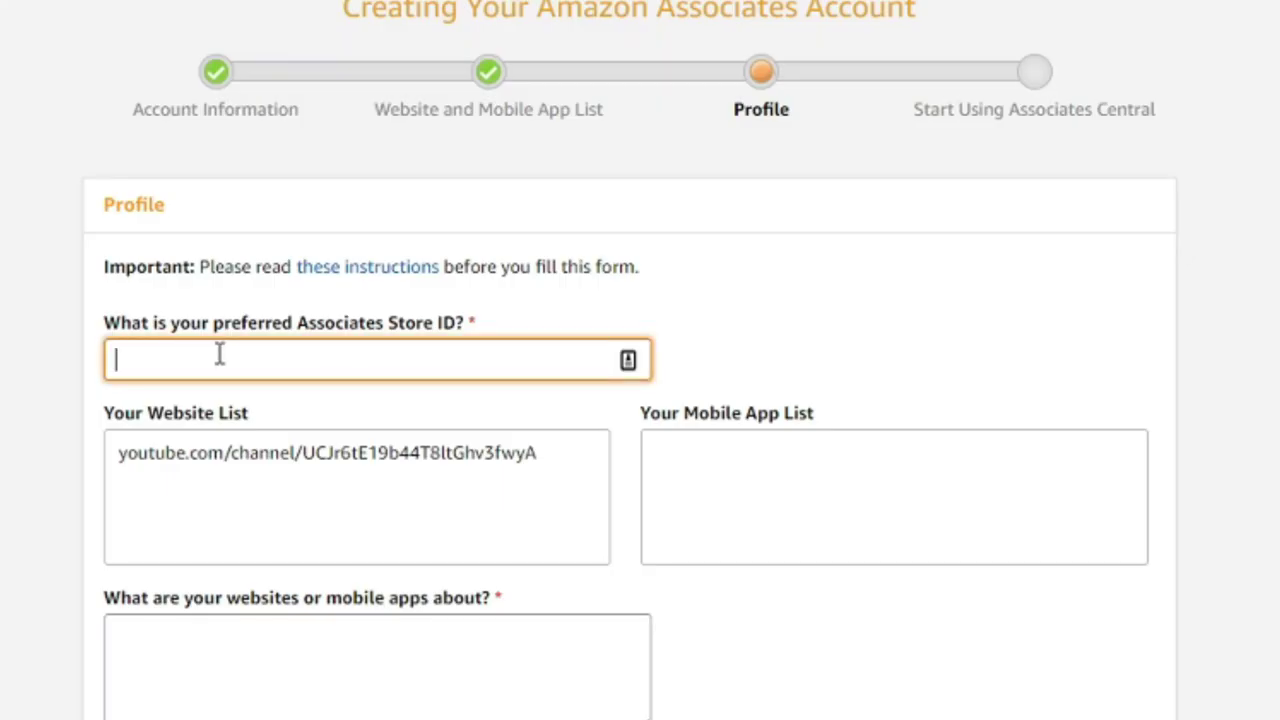
type("Re")
type("reshmas")
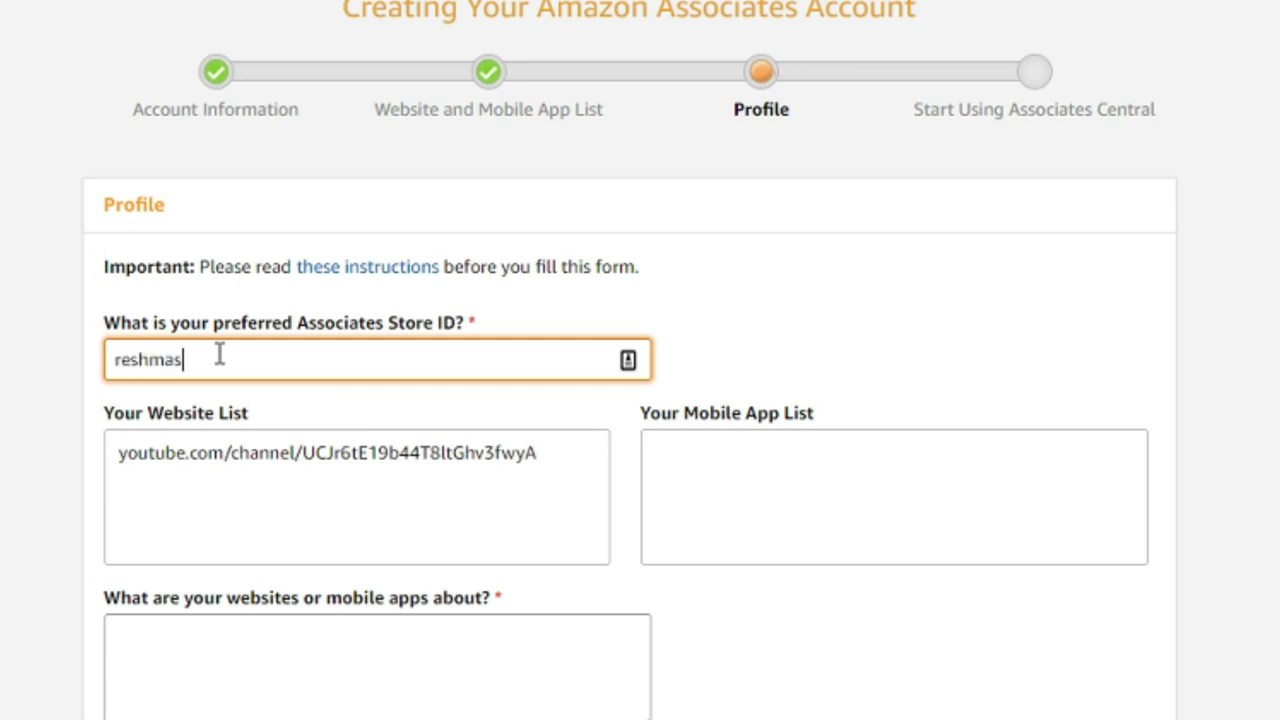
type("vlog")
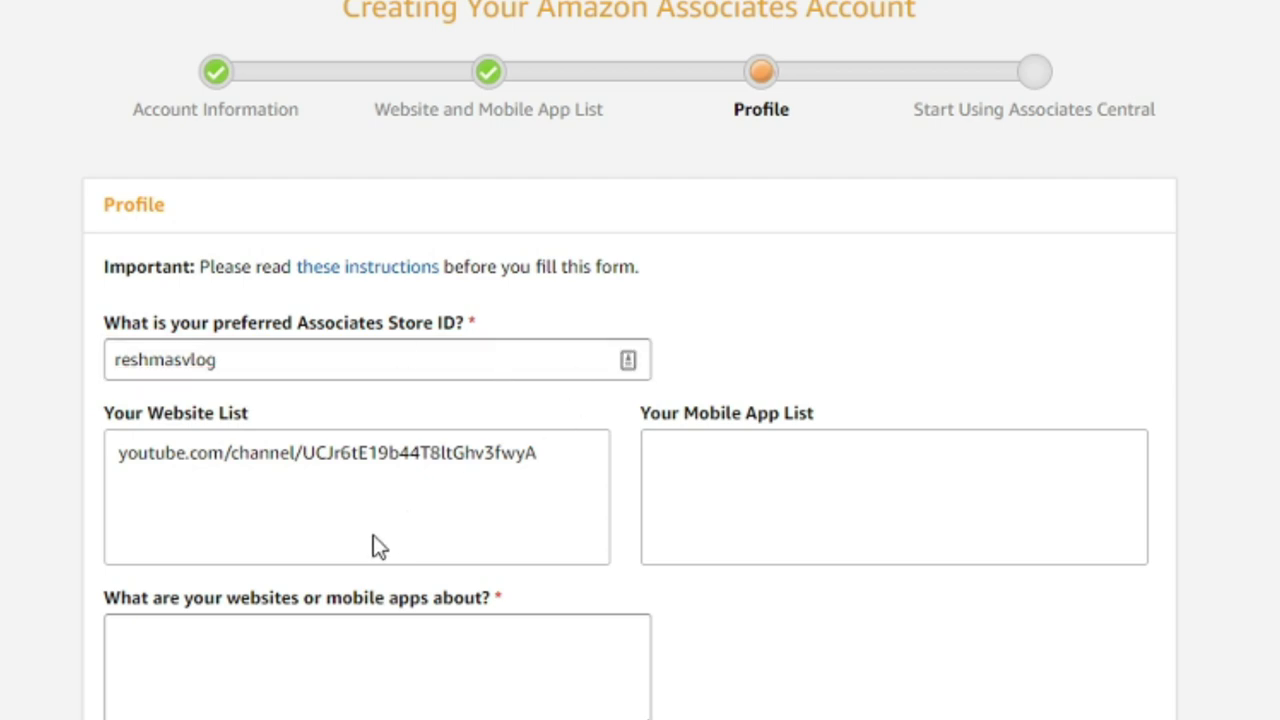
- Describe what the websites are about as 'Fashion and Beauty'
scroll(371, 543, "down", 1)
left_click(278, 513)
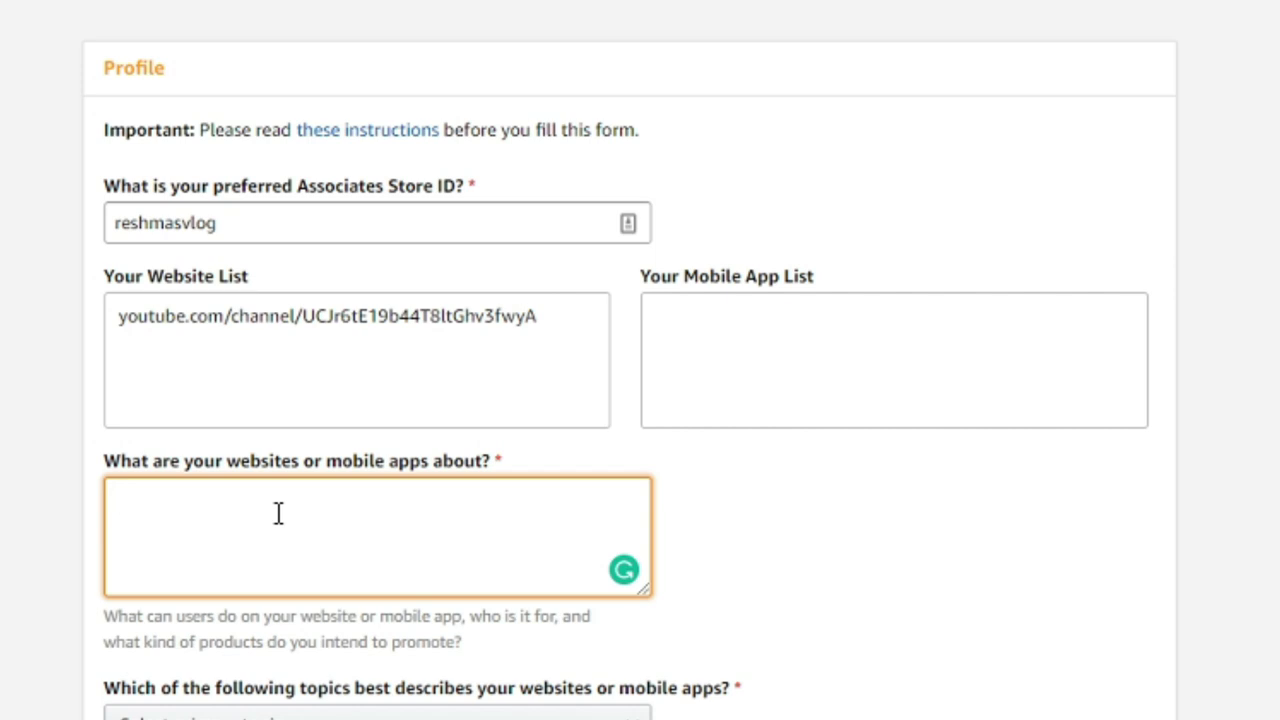
type("Fashion ")
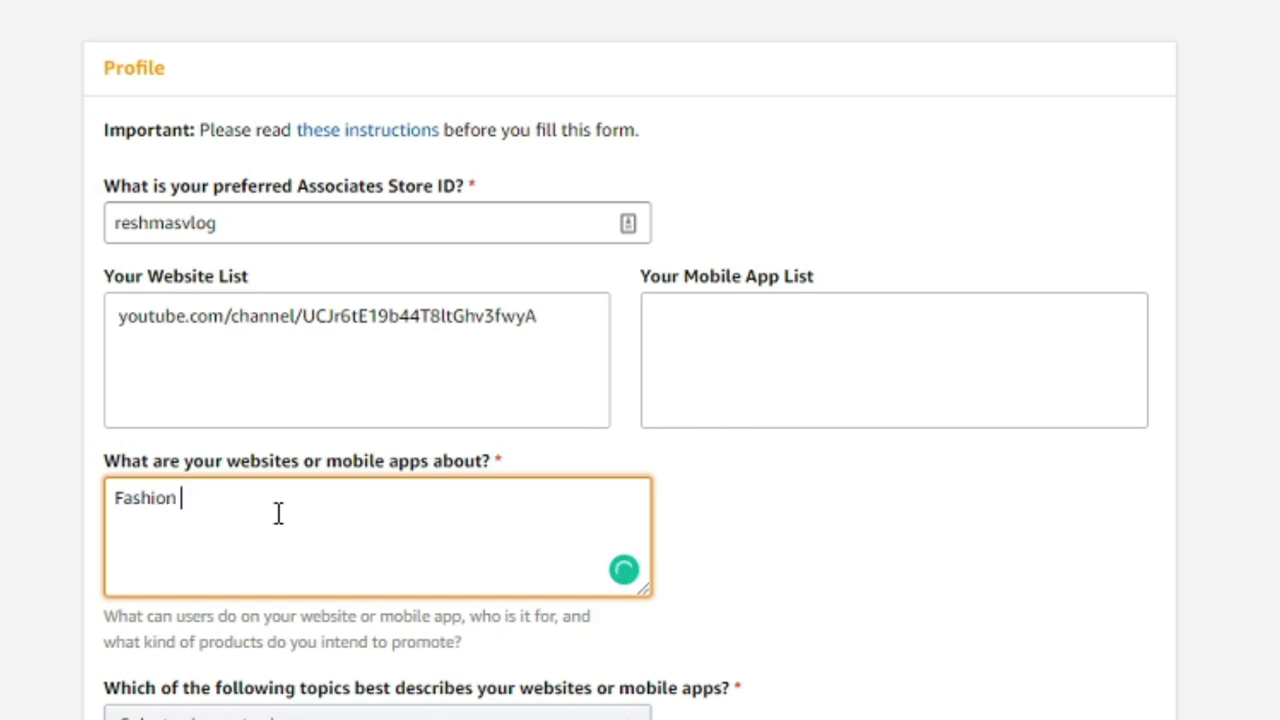
type("and Be")
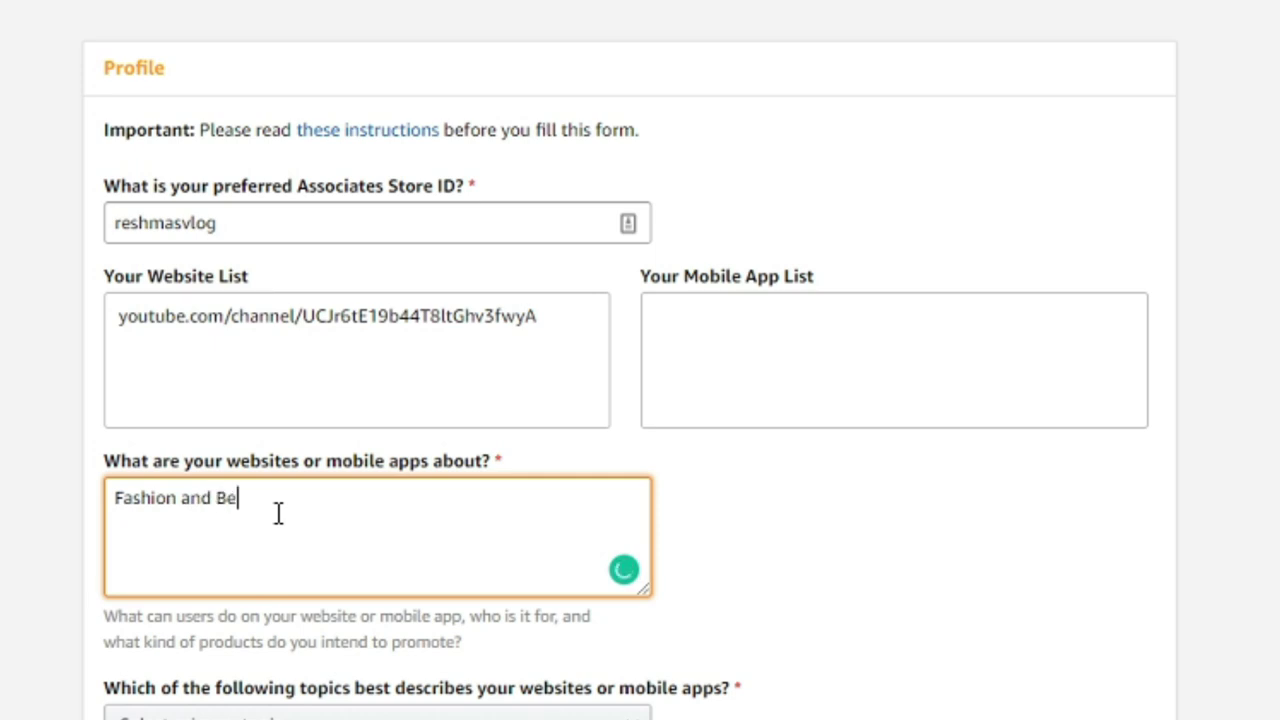
type("auty")
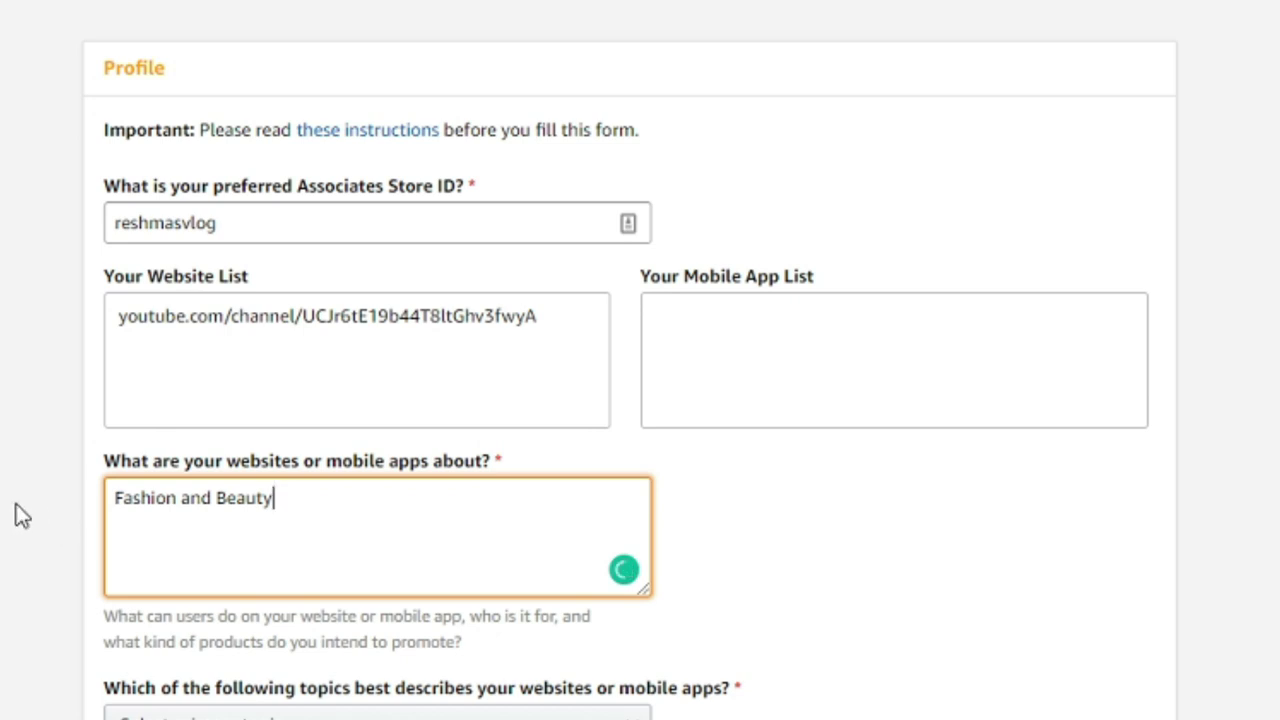
scroll(22, 503, "down", 3)
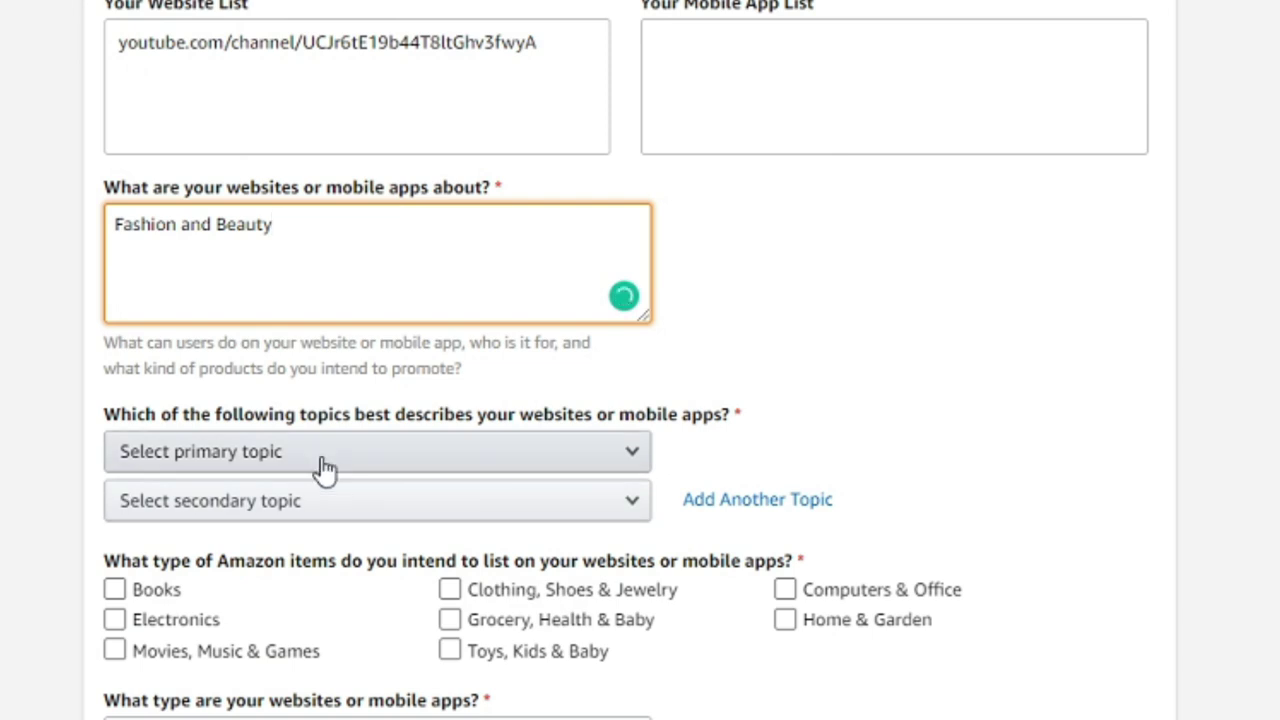
- Set Medical/Health/Beauty as primary topic and Home/Pets/Cooking/Weddings/Family/Arts & Crafts as second
left_click(323, 462)
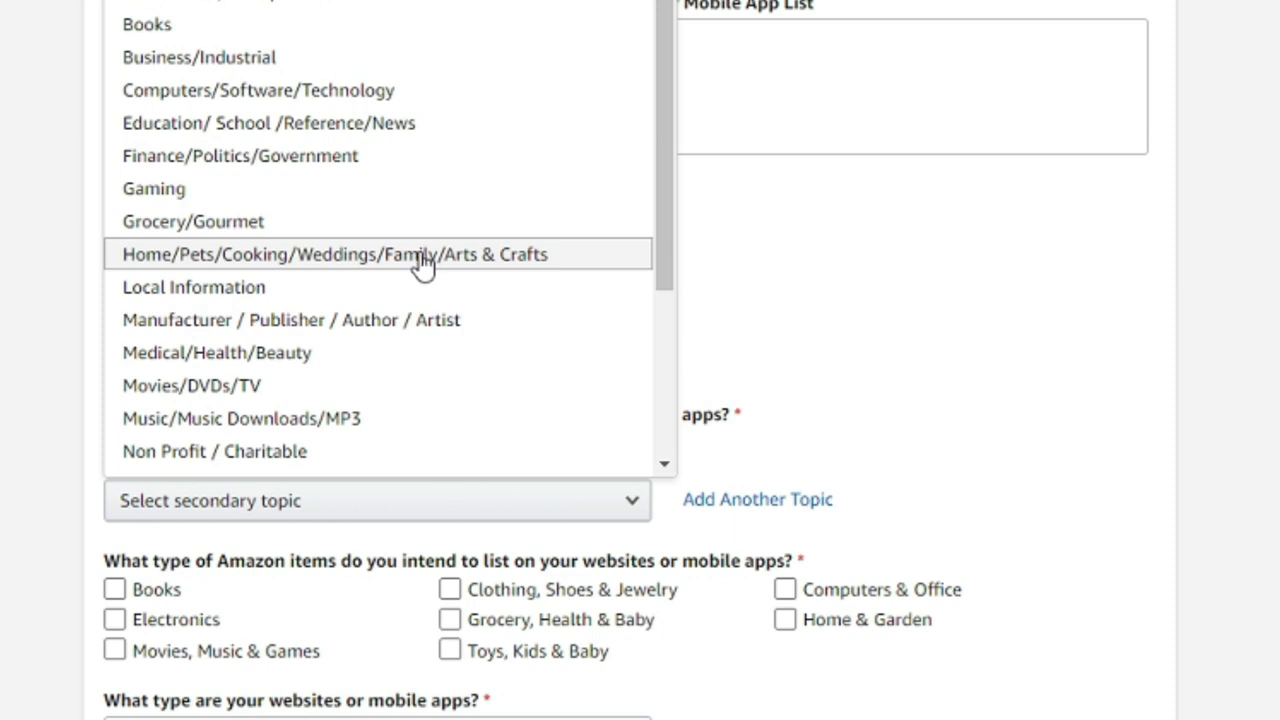
left_click(362, 352)
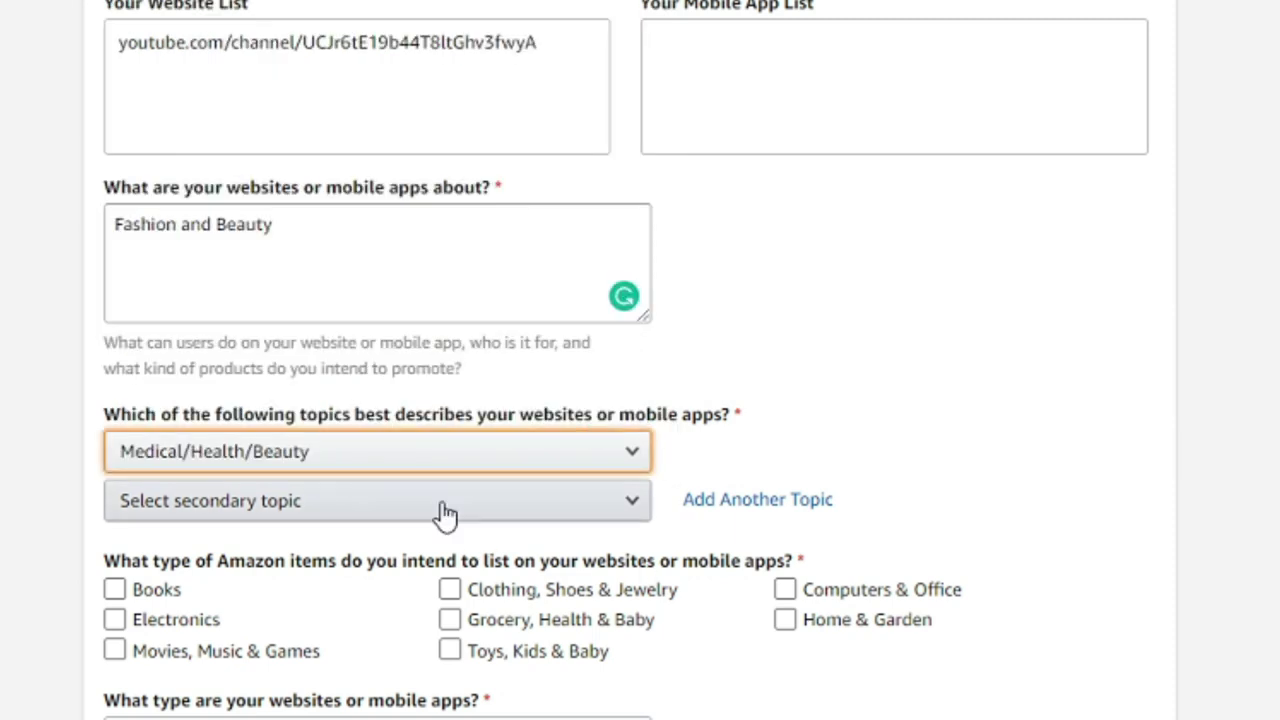
left_click(443, 506)
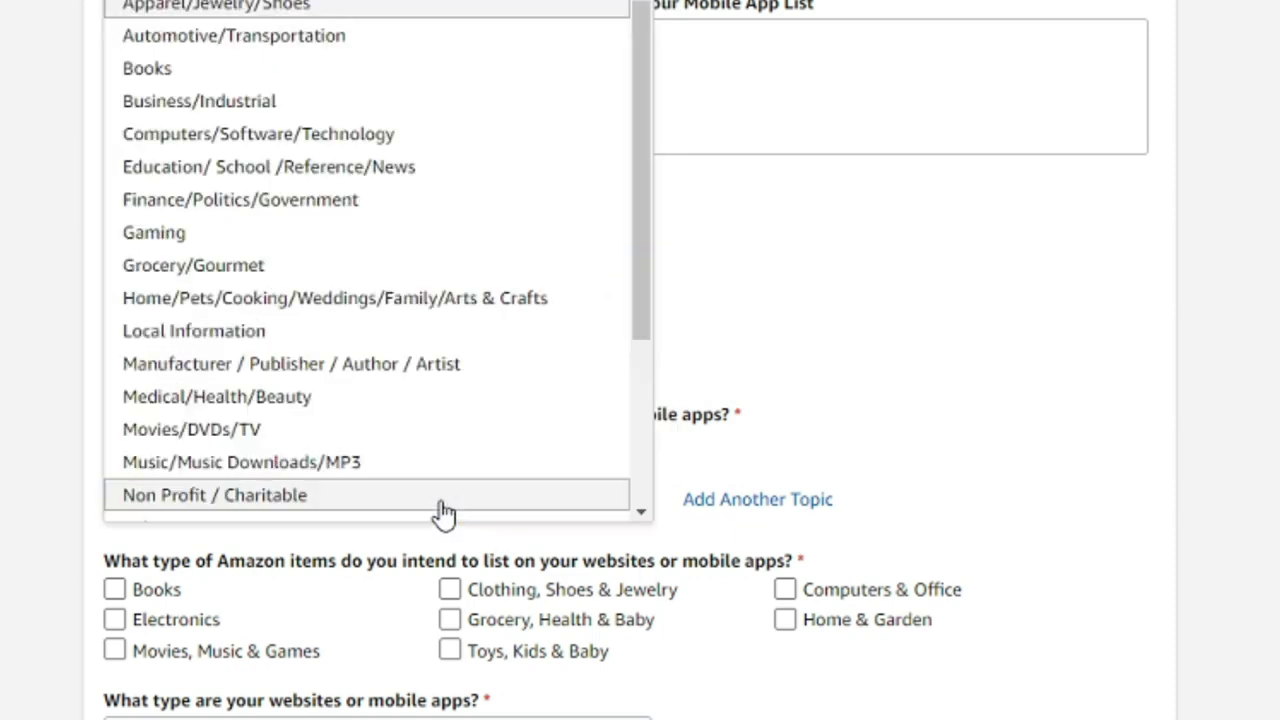
left_click(414, 300)
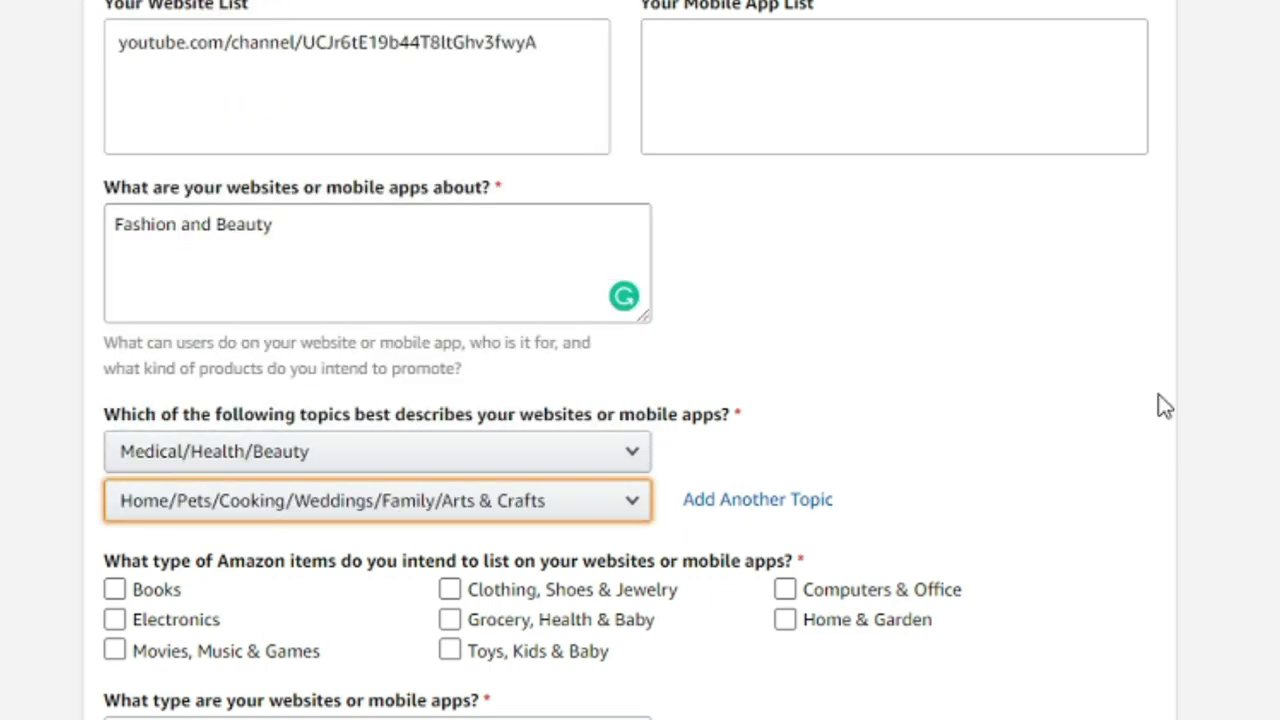
- Add Computers/Software/Technology as a third topic, then tick and untick Books
left_click(760, 503)
scroll(766, 510, "down", 2)
left_click(412, 424)
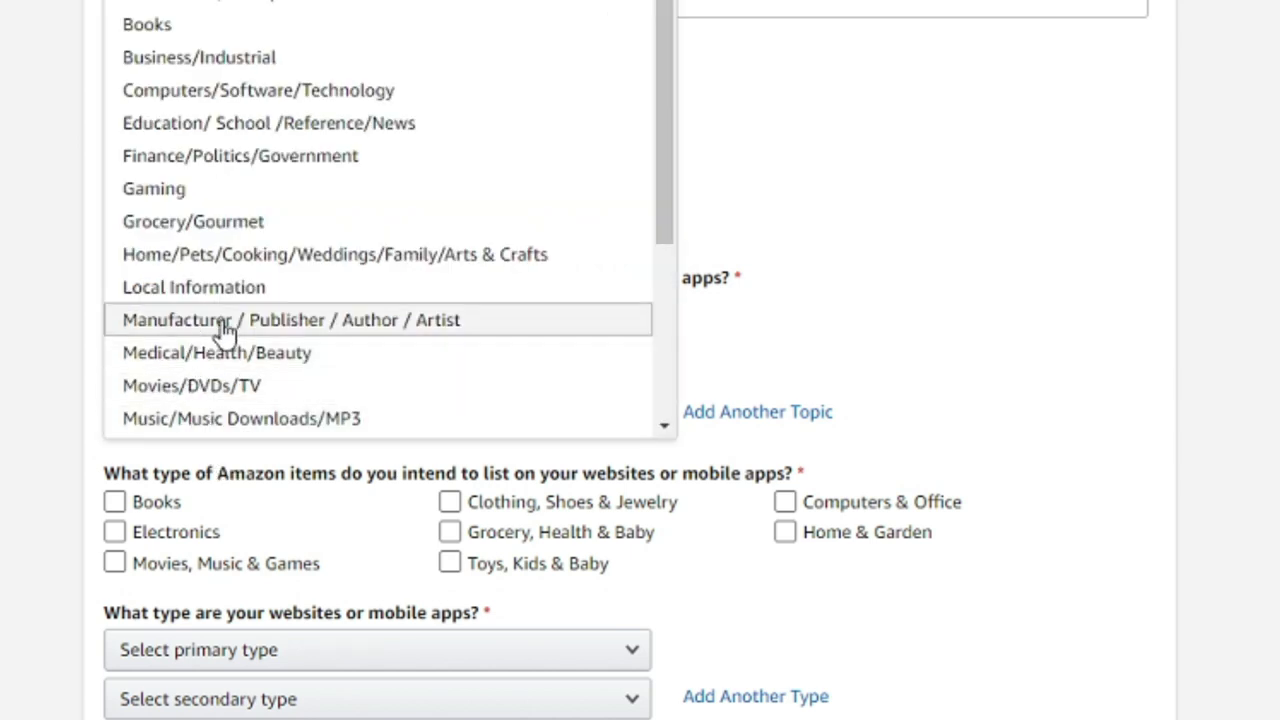
left_click(203, 98)
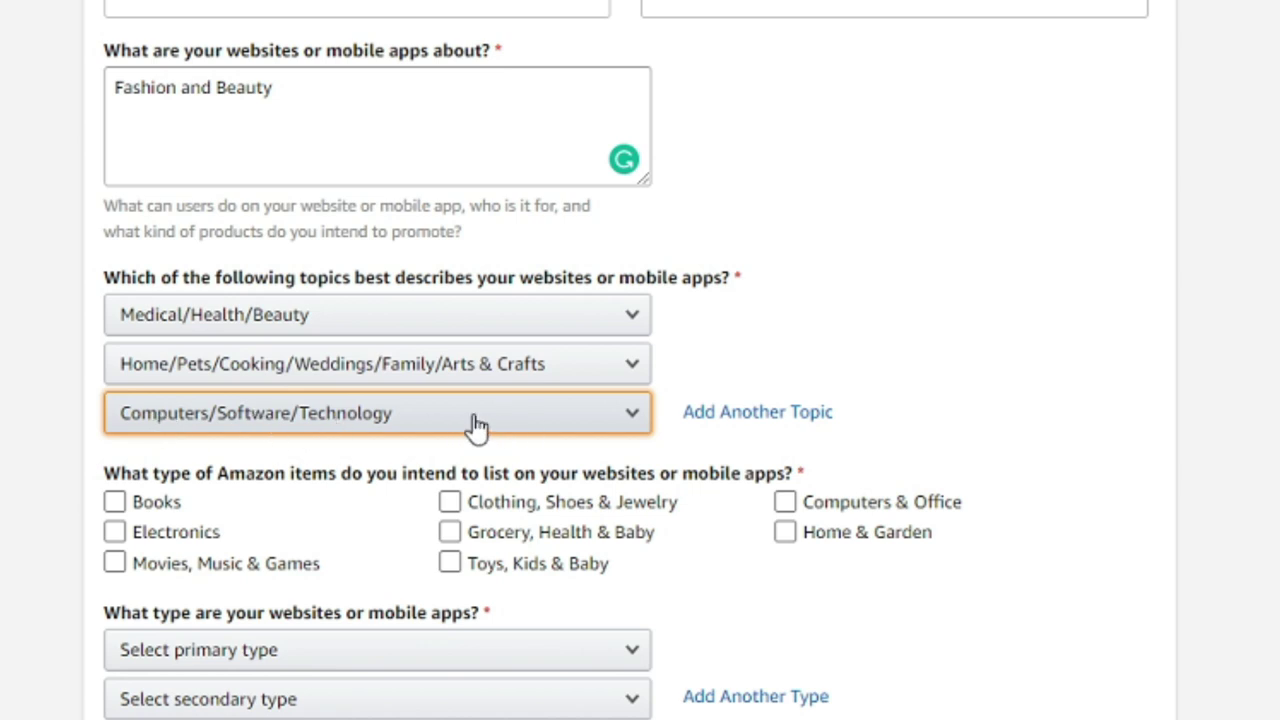
scroll(924, 357, "down", 2)
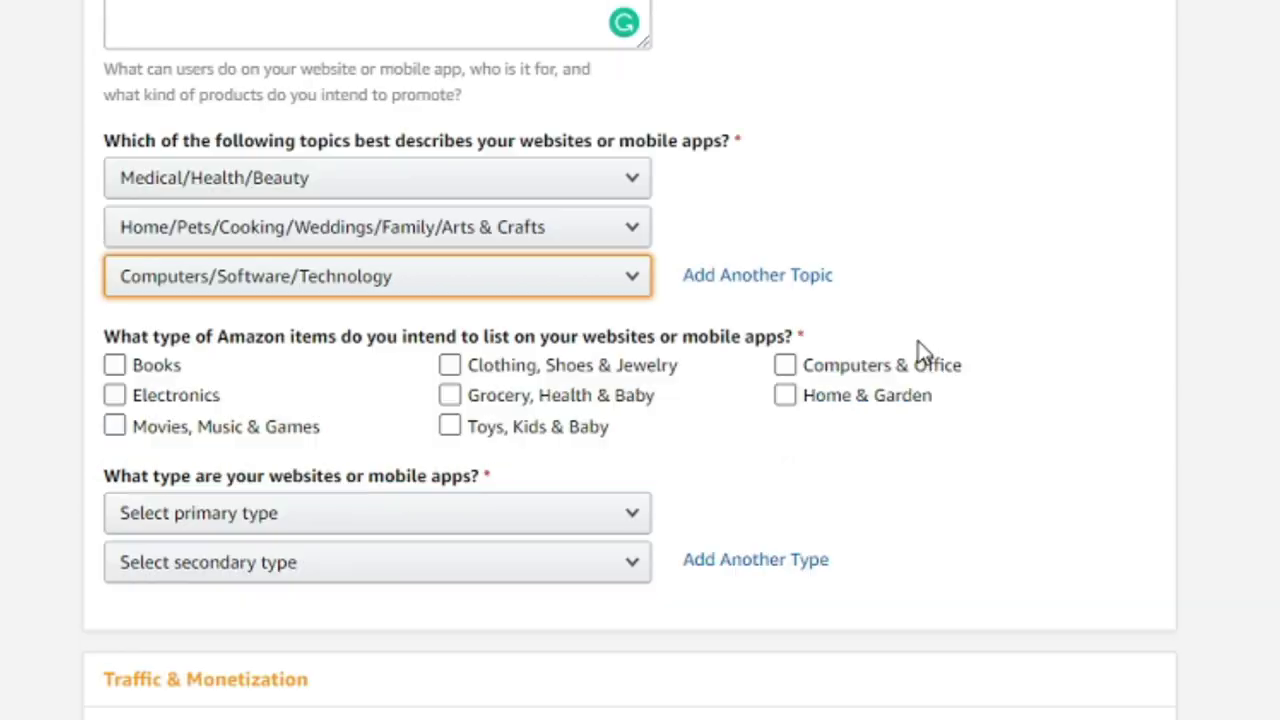
left_click(130, 365)
left_click(141, 362)
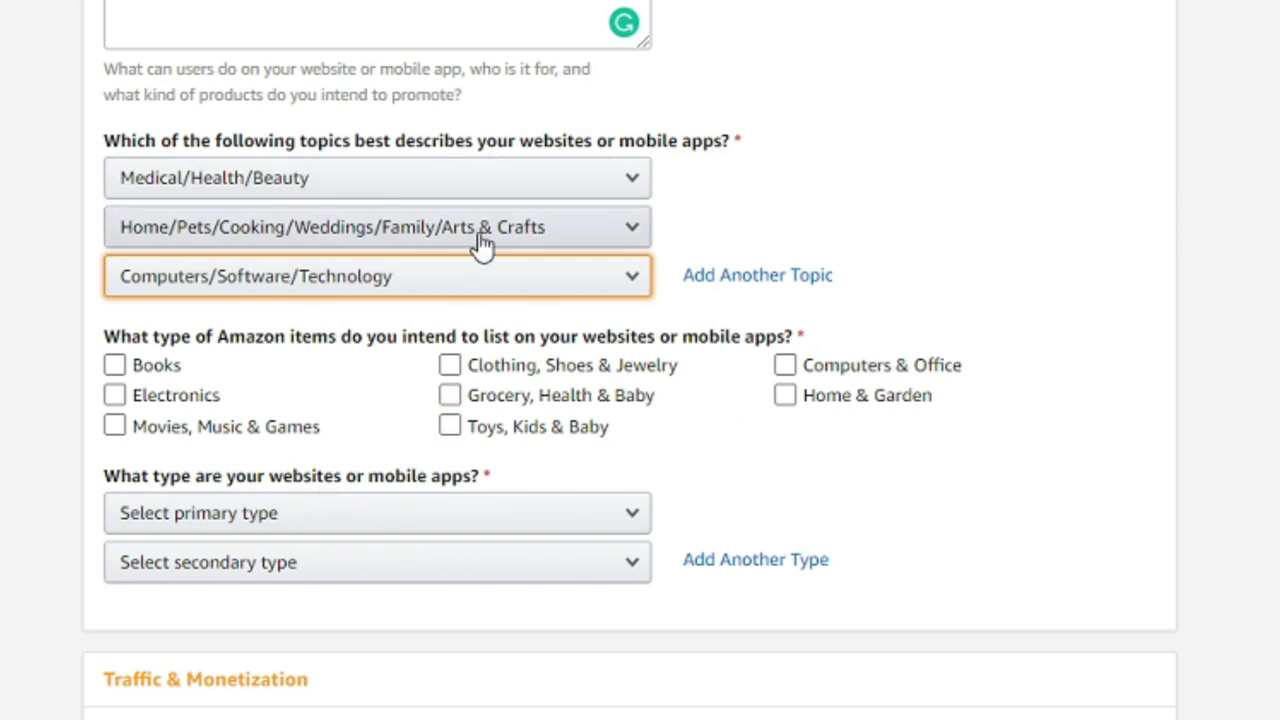
- Tick Grocery, Health & Baby; Toys, Kids & Baby; Clothing, Shoes & Jewelry; Electronics; Computers & Office
left_click(548, 437)
left_click(451, 394)
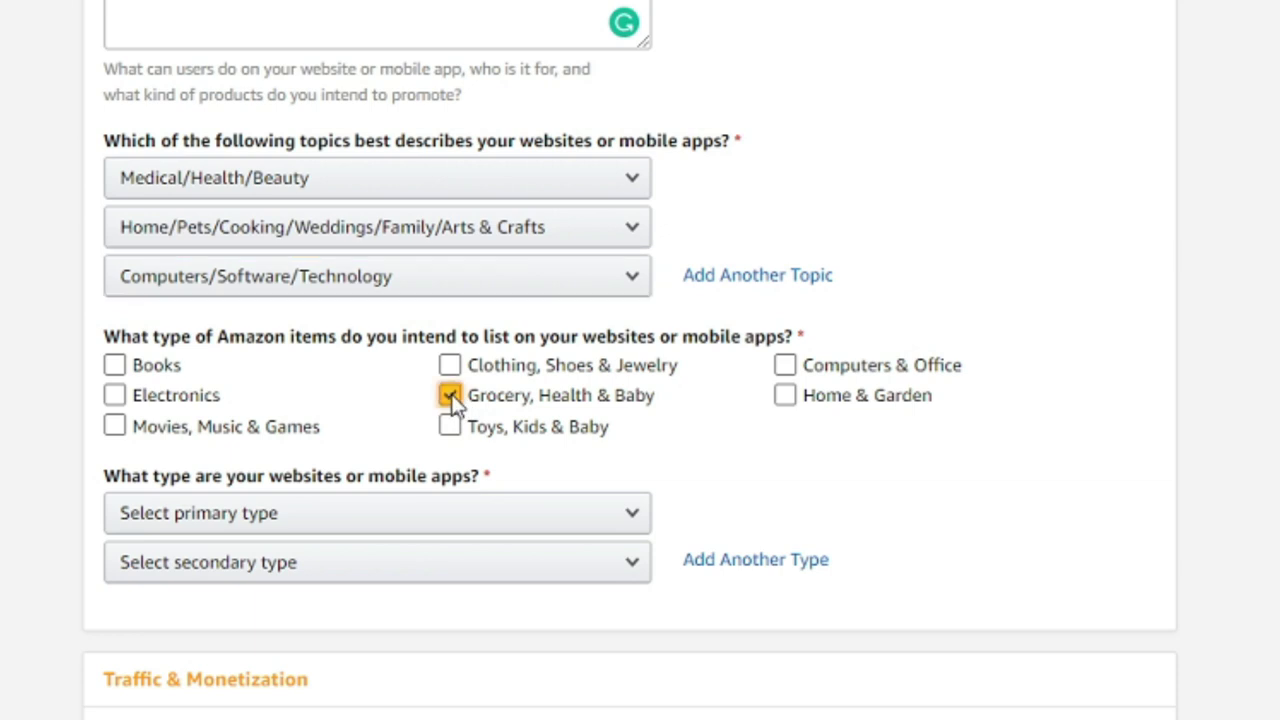
left_click(449, 434)
left_click(452, 368)
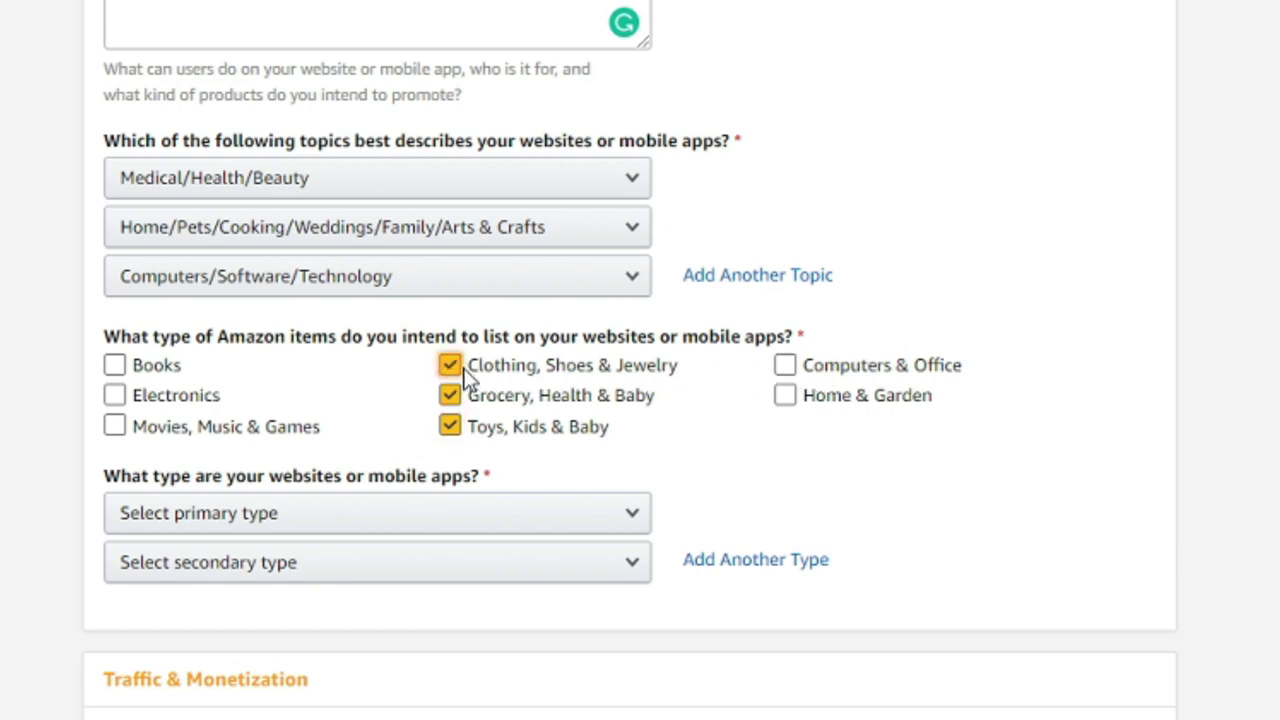
left_click(113, 394)
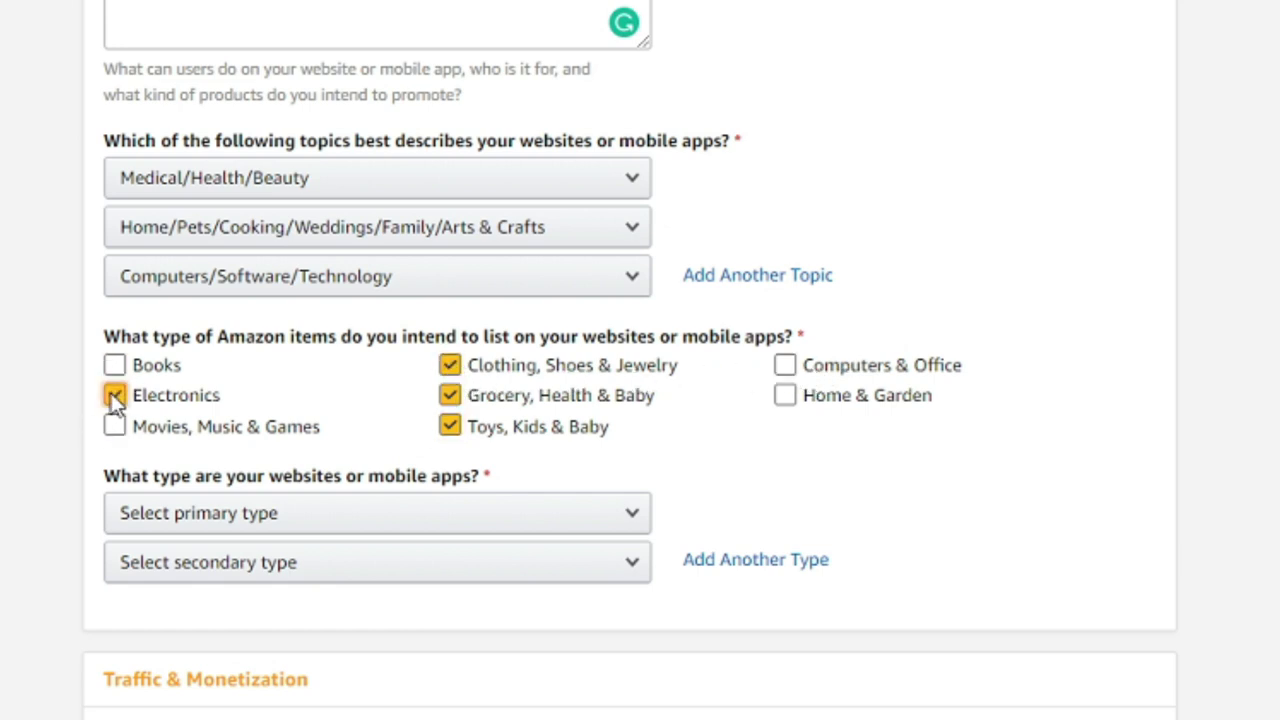
left_click(795, 371)
scroll(1040, 510, "down", 1)
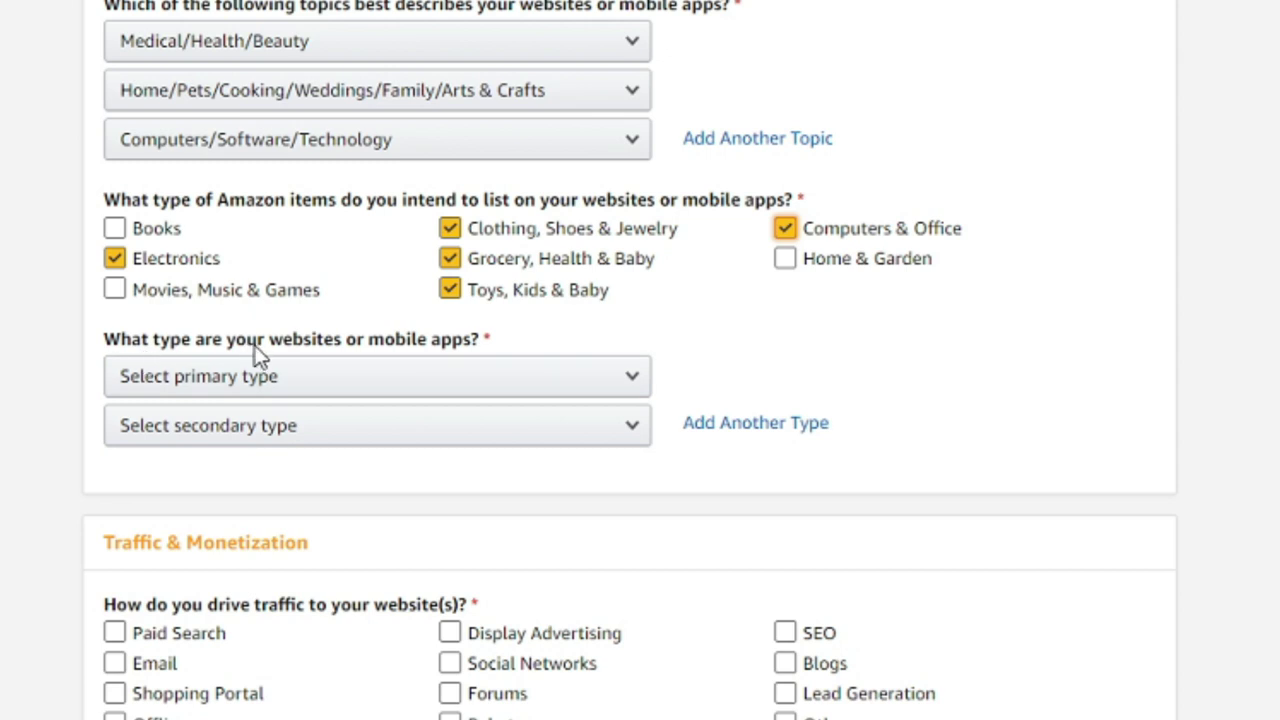
scroll(325, 338, "up", 2)
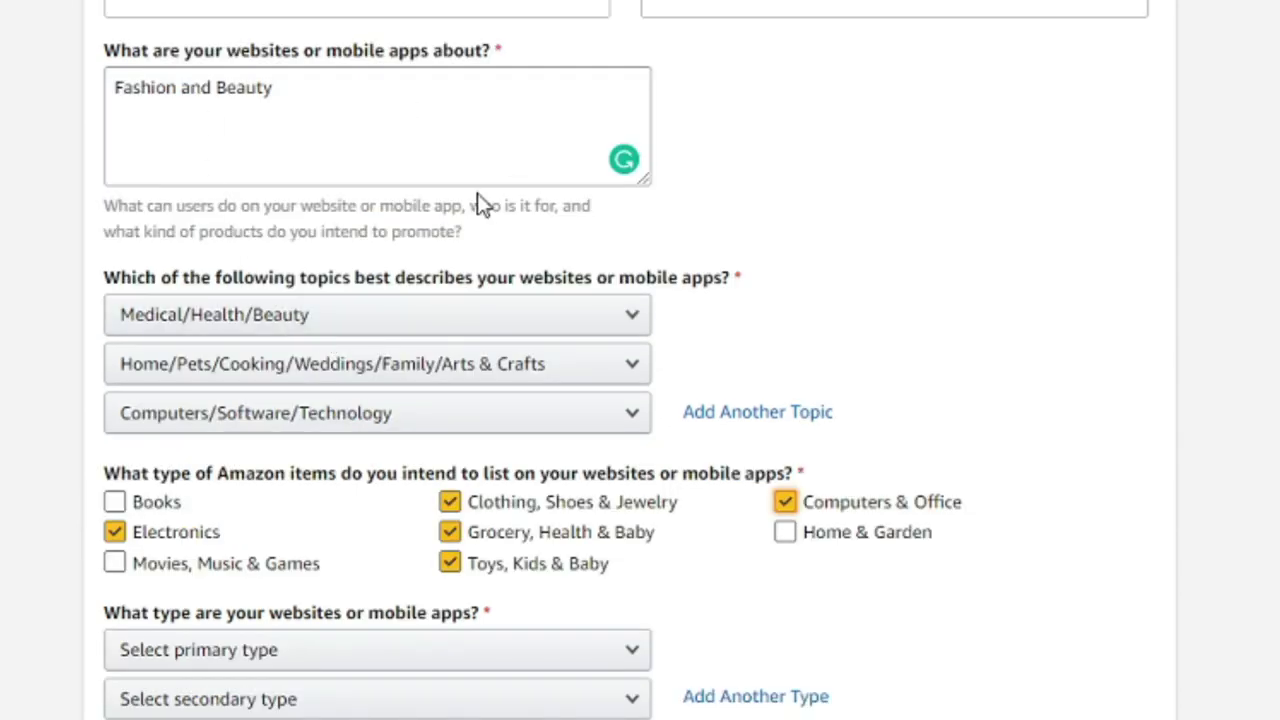
scroll(320, 163, "up", 1)
scroll(369, 210, "down", 1)
scroll(369, 210, "down", 4)
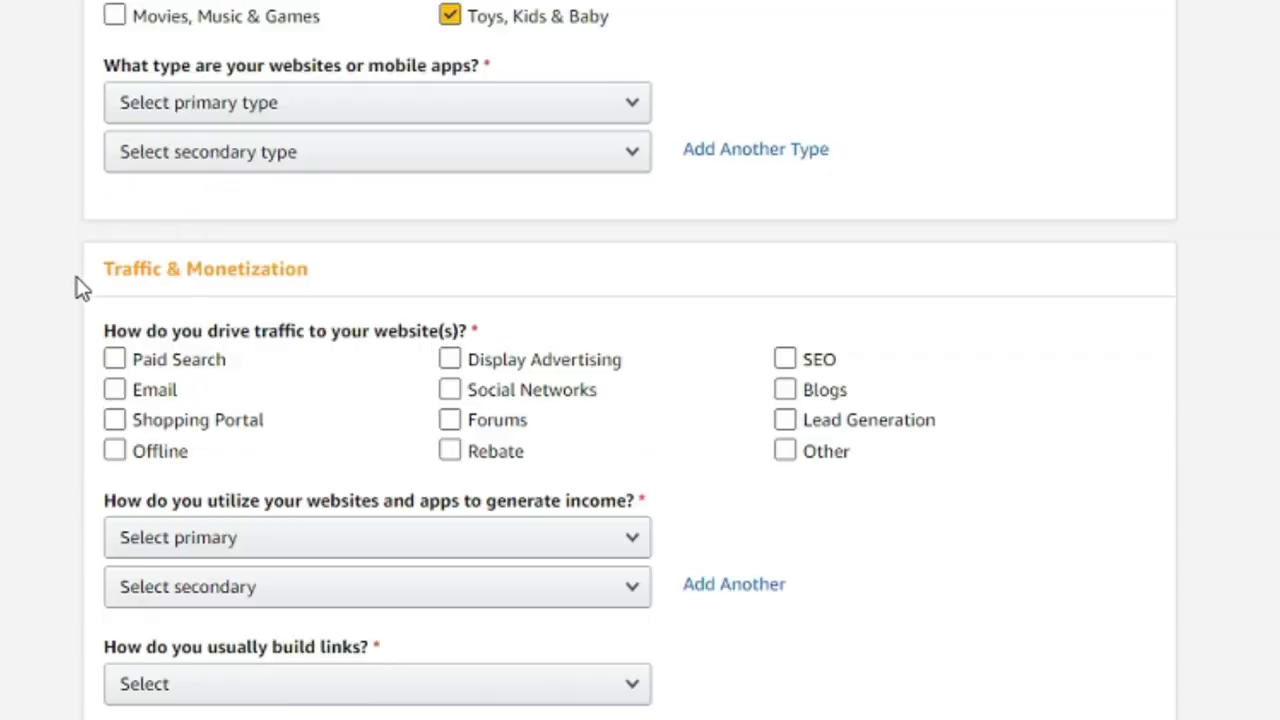
- Choose 'A Content or Niche Website' as primary website type and 'Other' as secondary
left_click(304, 116)
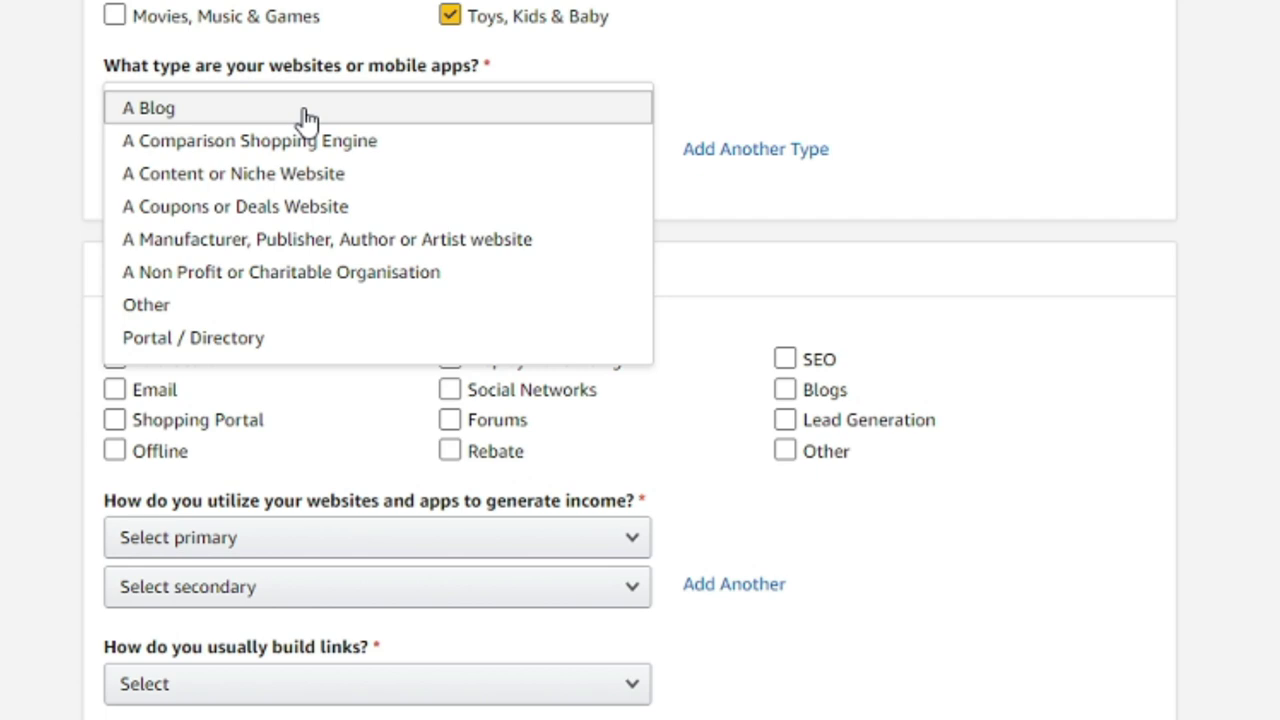
left_click(352, 185)
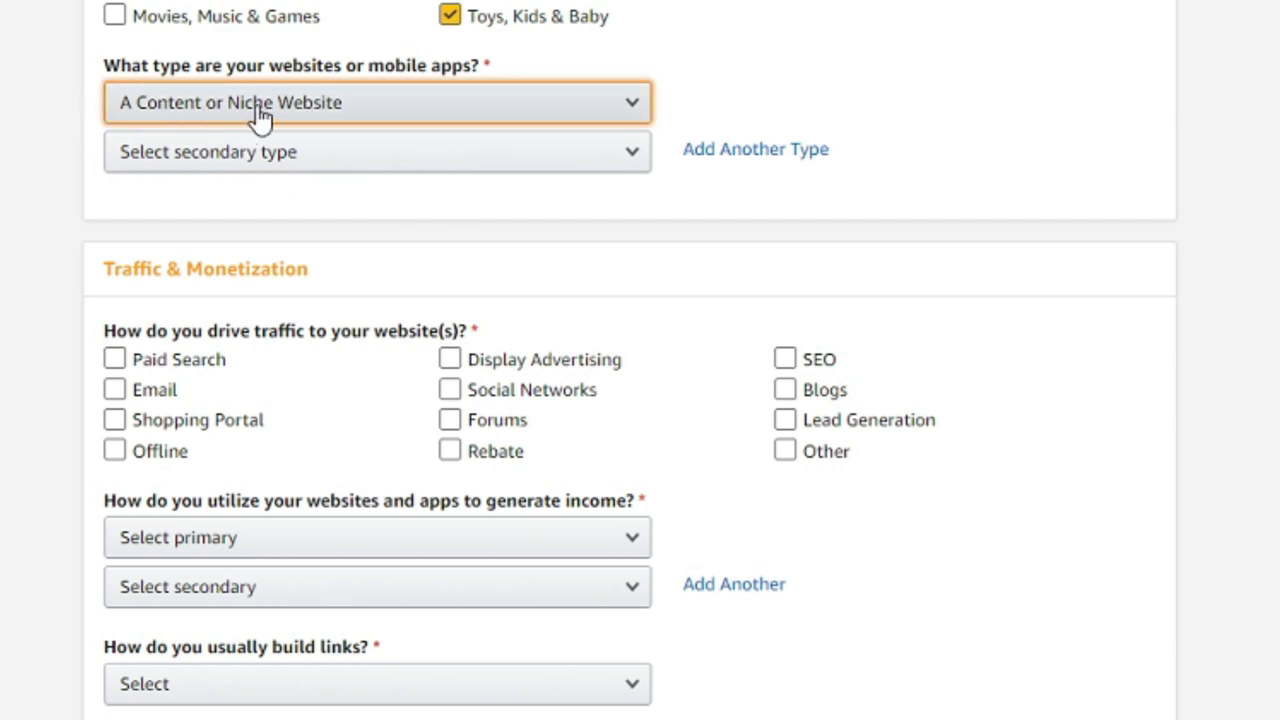
left_click(472, 158)
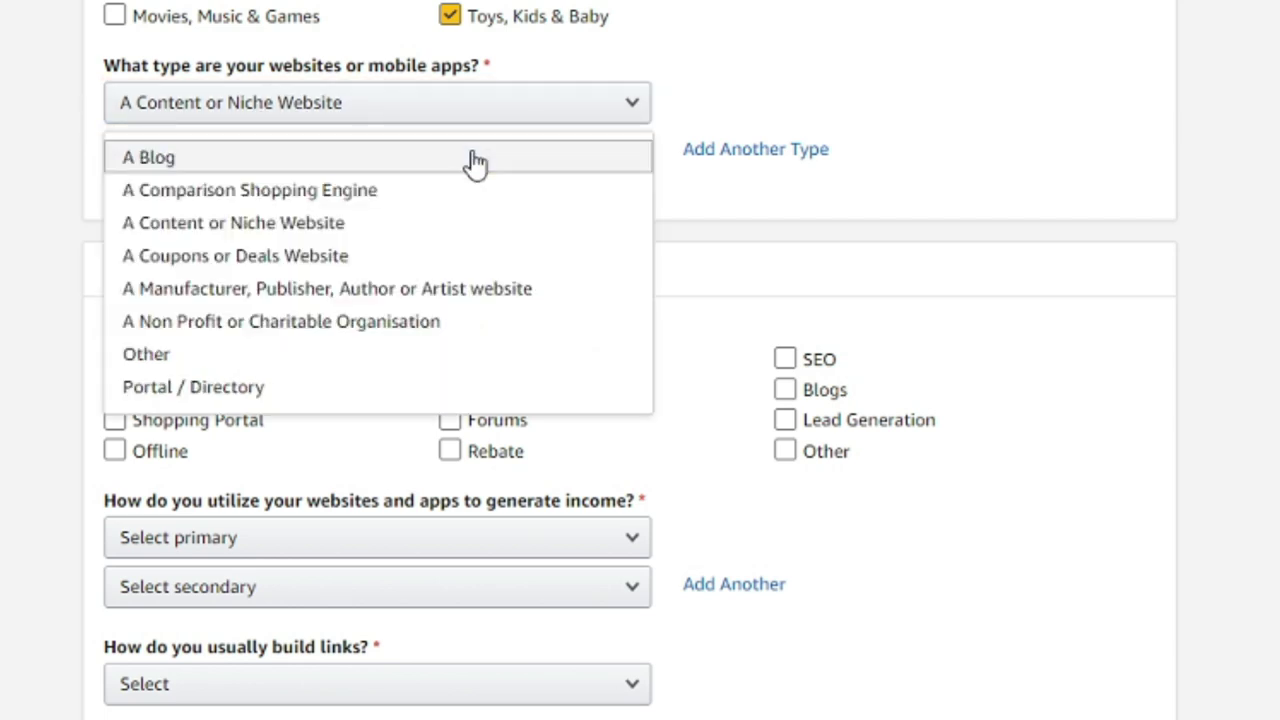
left_click(411, 358)
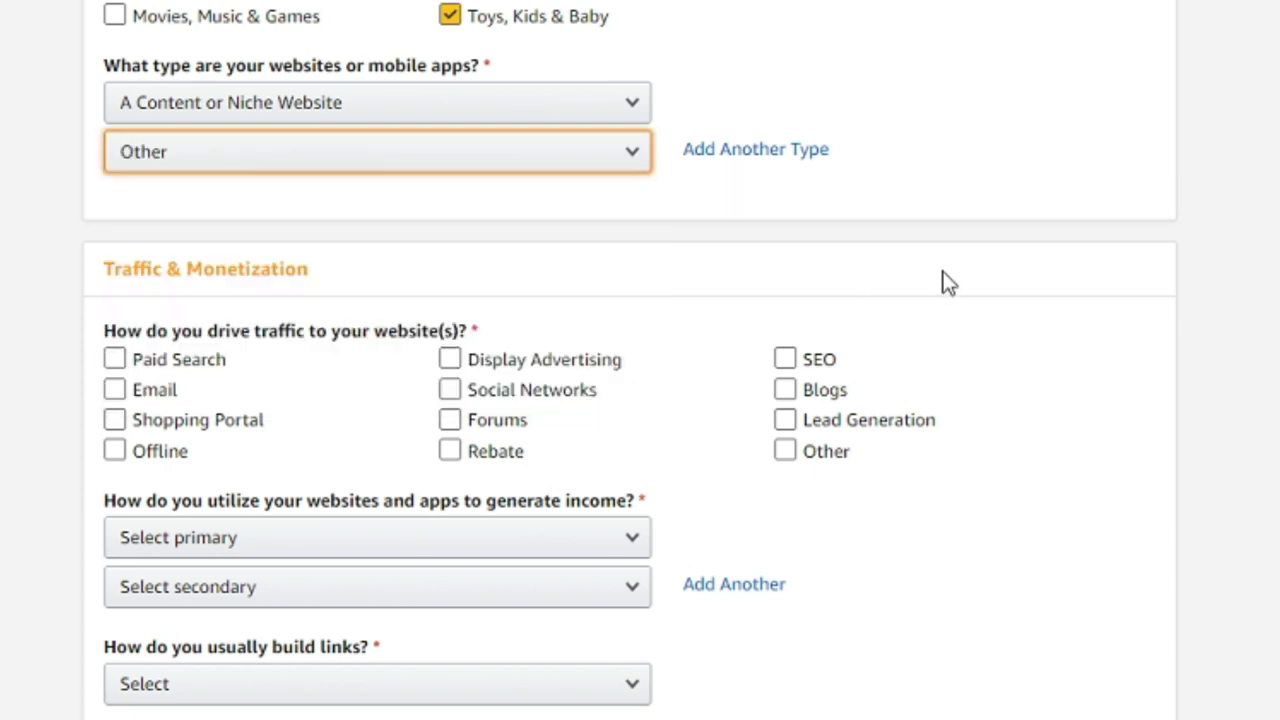
scroll(980, 594, "down", 3)
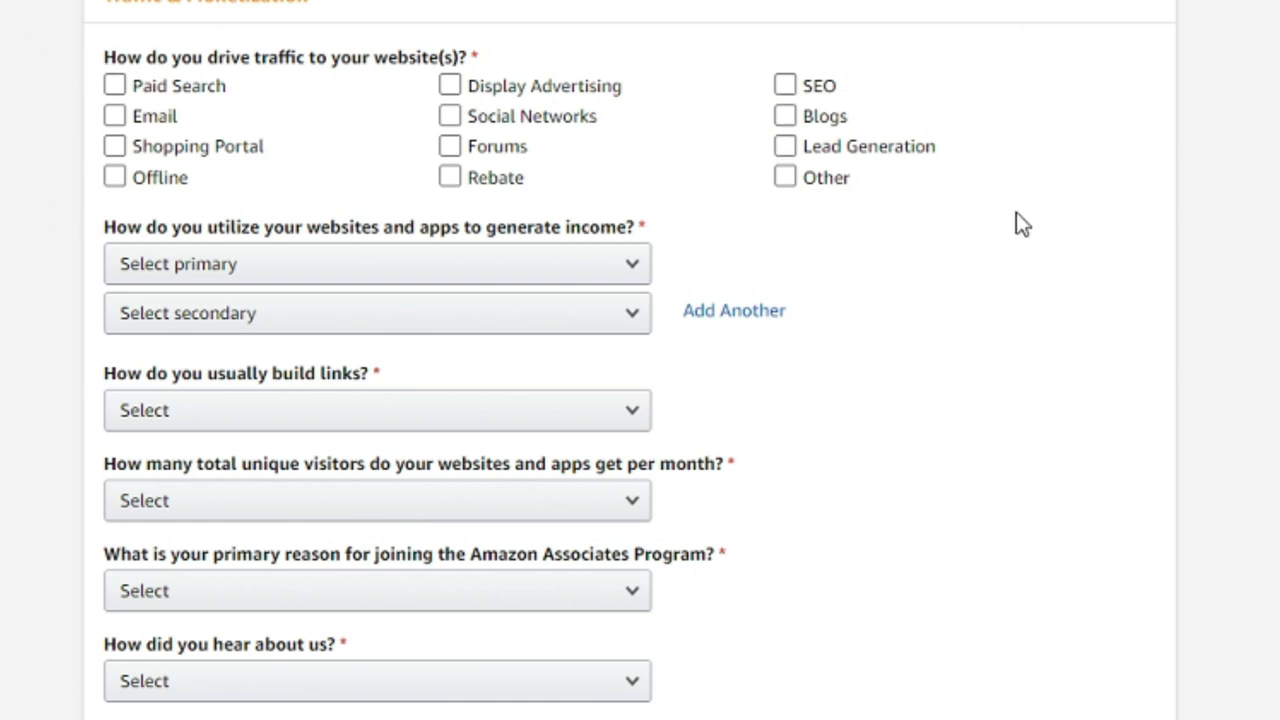
- Tick SEO, Blogs, Other and Offline under How do you drive traffic to your website
left_click(785, 87)
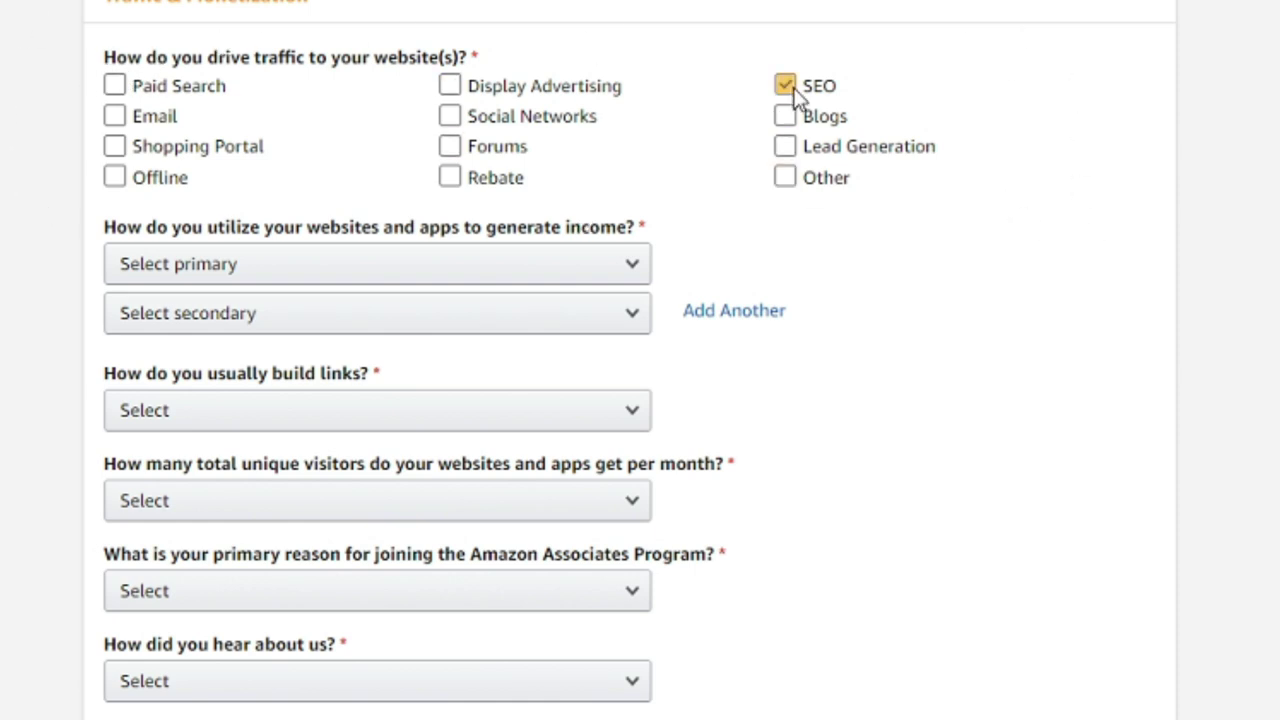
left_click(788, 128)
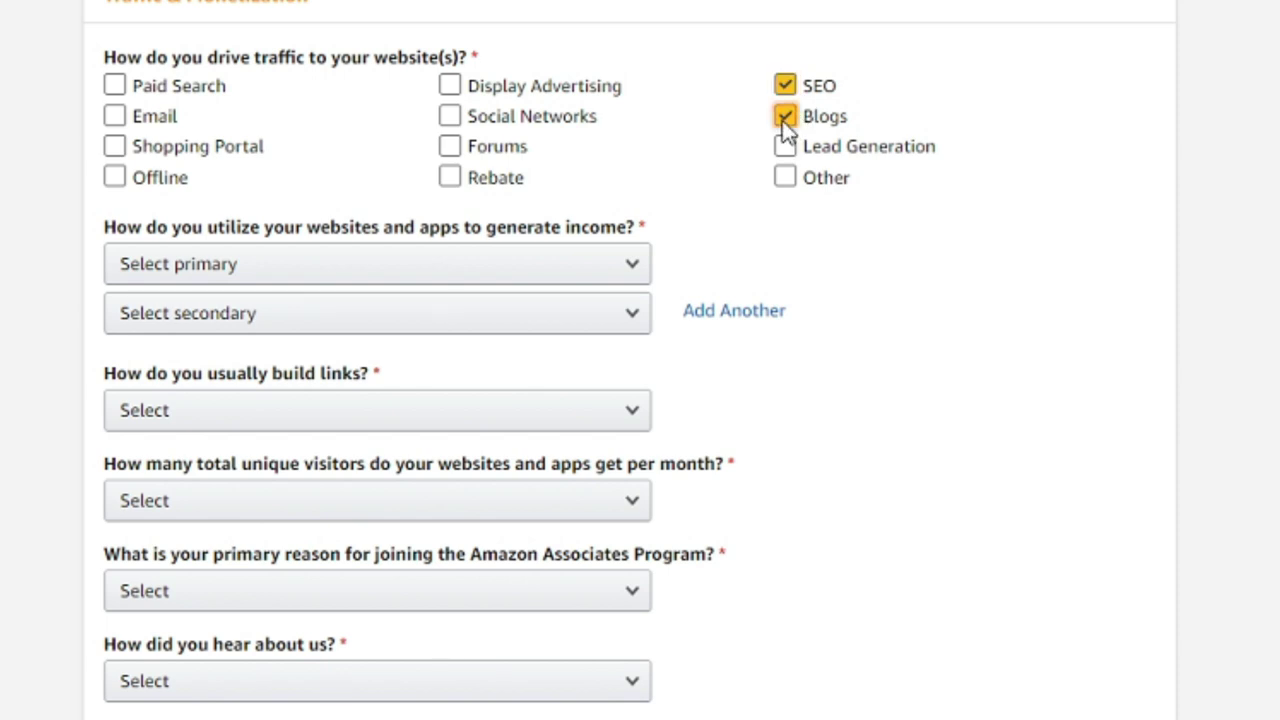
left_click(786, 180)
left_click(115, 180)
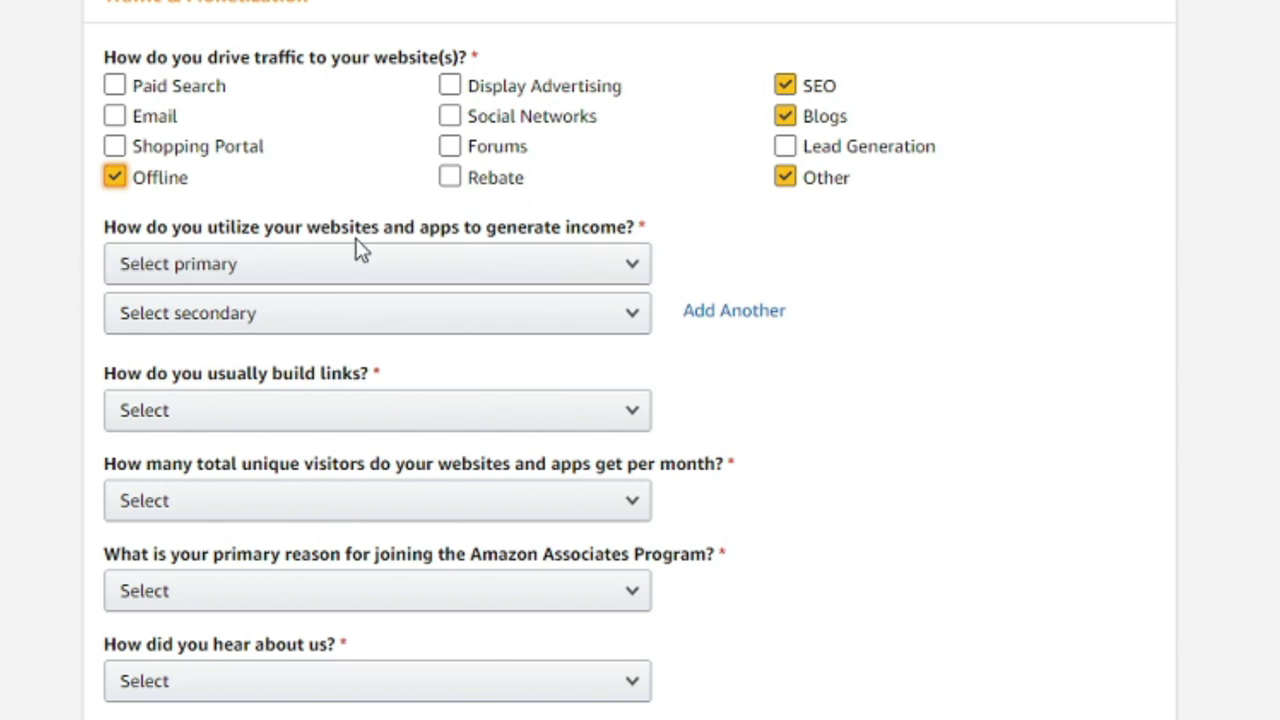
left_click(510, 266)
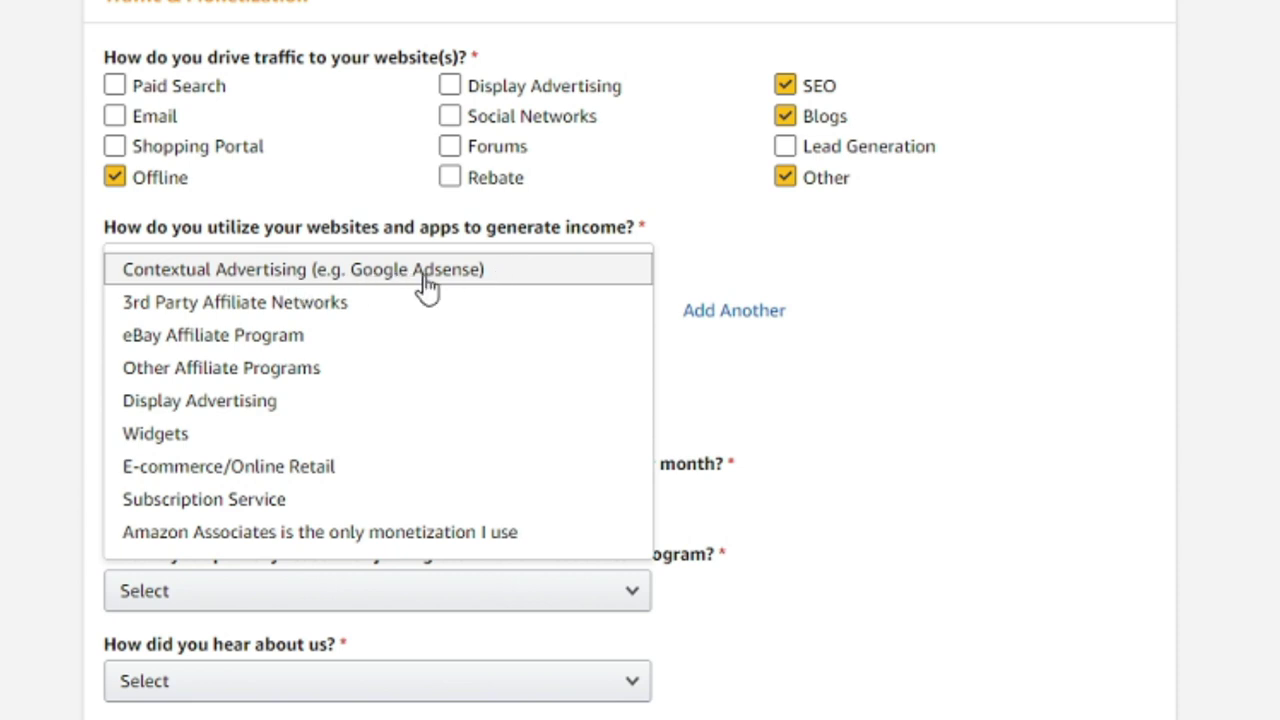
- Choose Display Advertising as the primary income method and 3rd Party Affiliate Networks as secondary
left_click(343, 403)
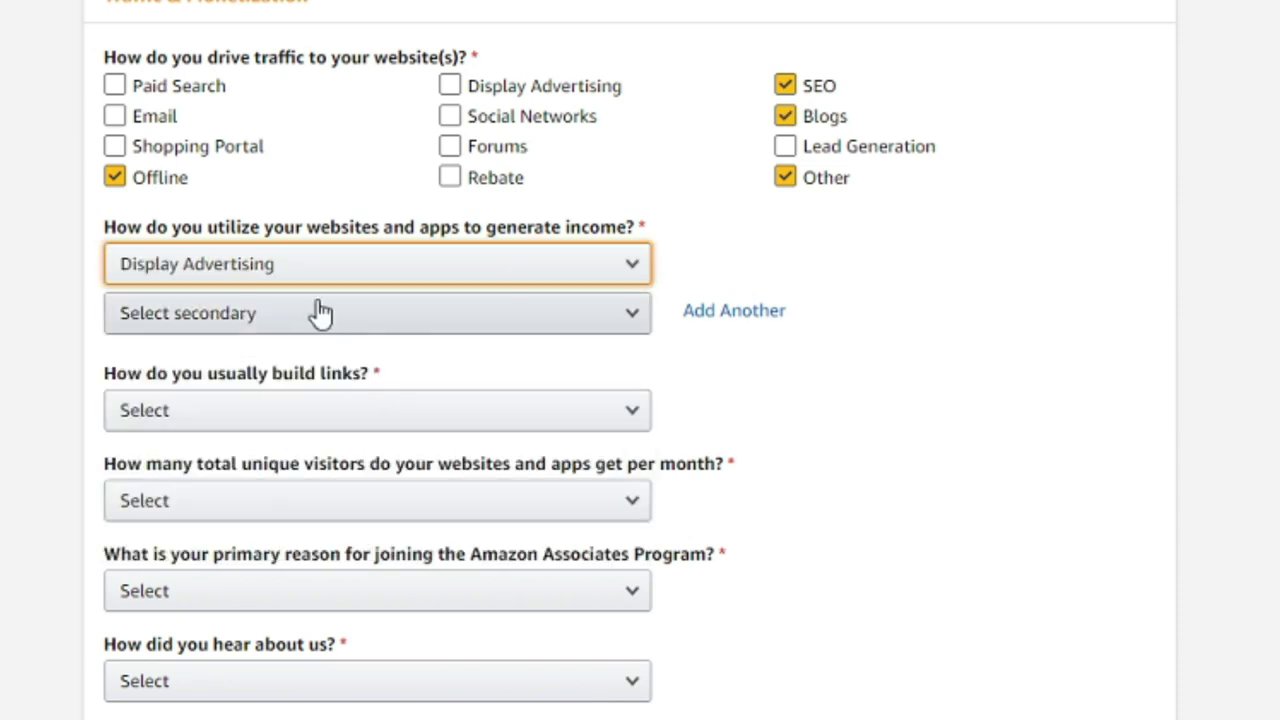
left_click(320, 314)
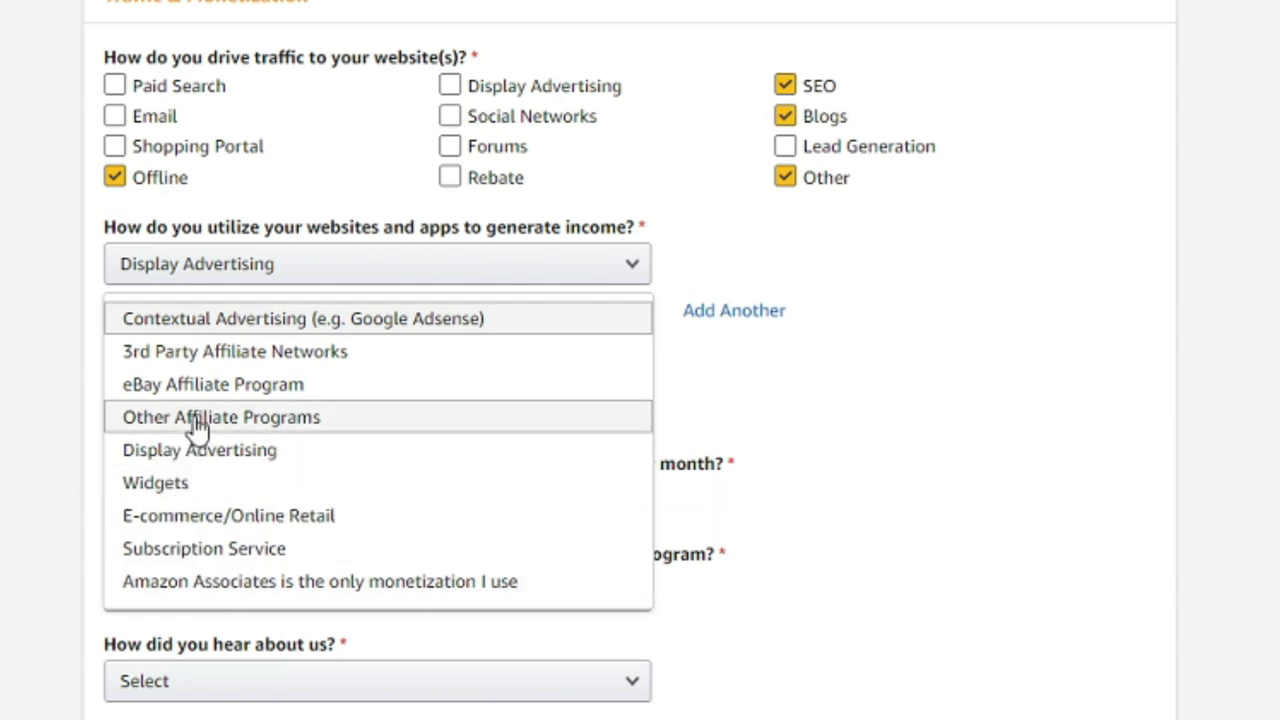
left_click(238, 354)
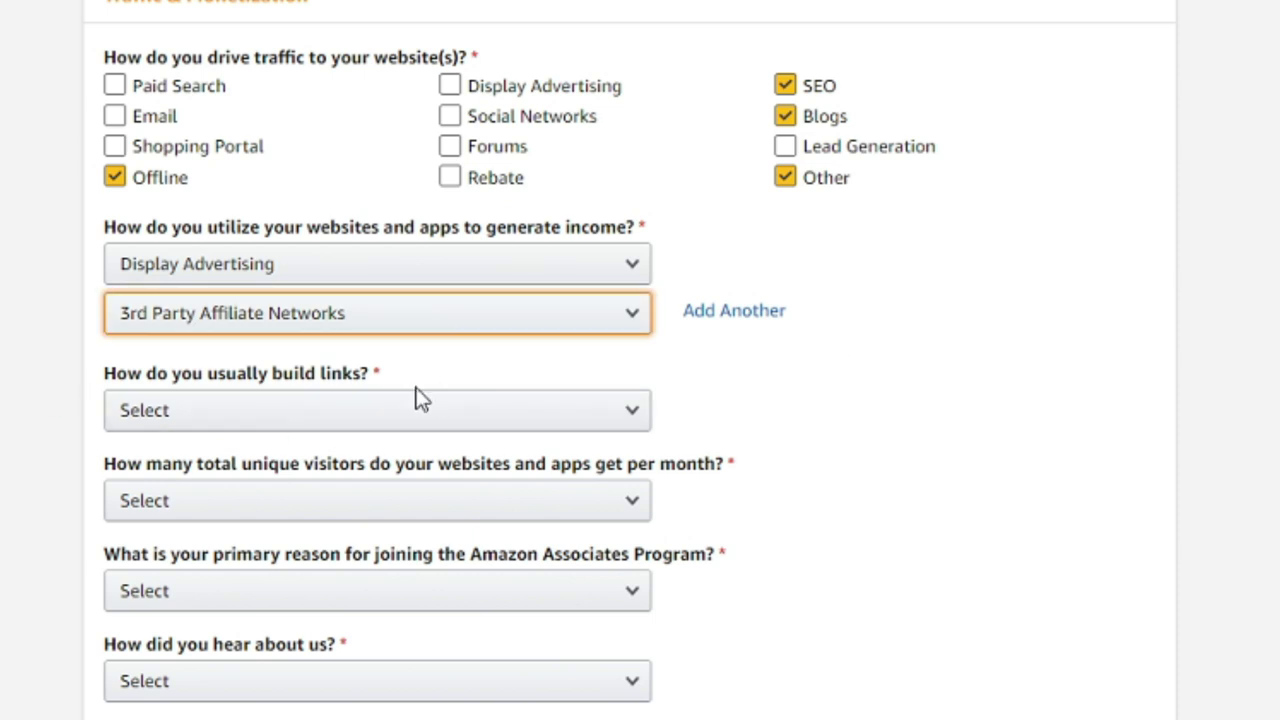
- Choose Content Management System as the way links are built
left_click(328, 420)
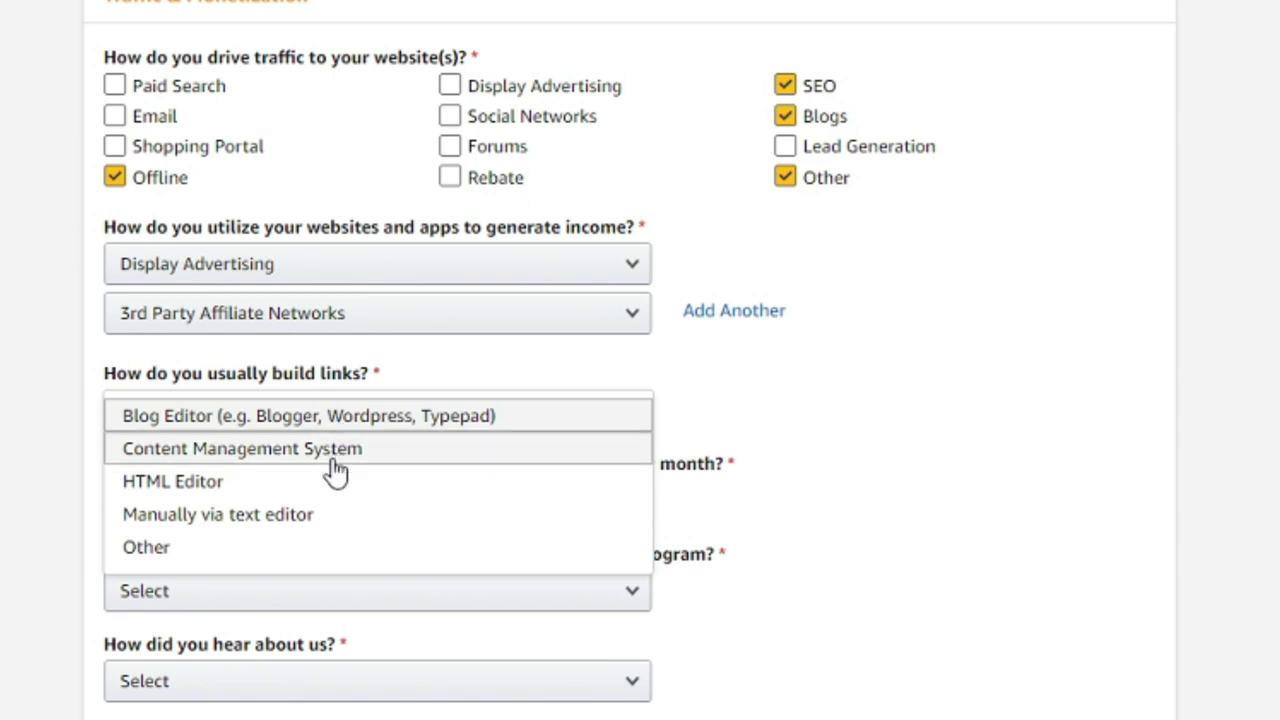
left_click(334, 466)
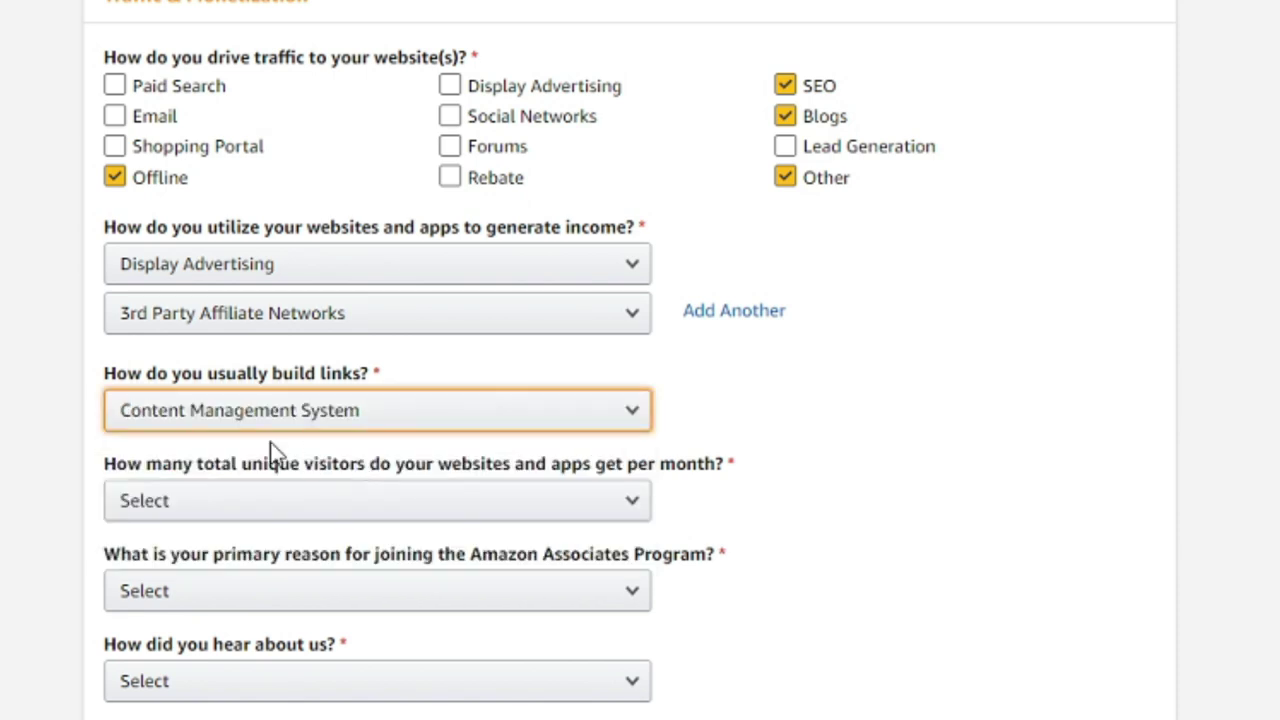
scroll(503, 451, "down", 2)
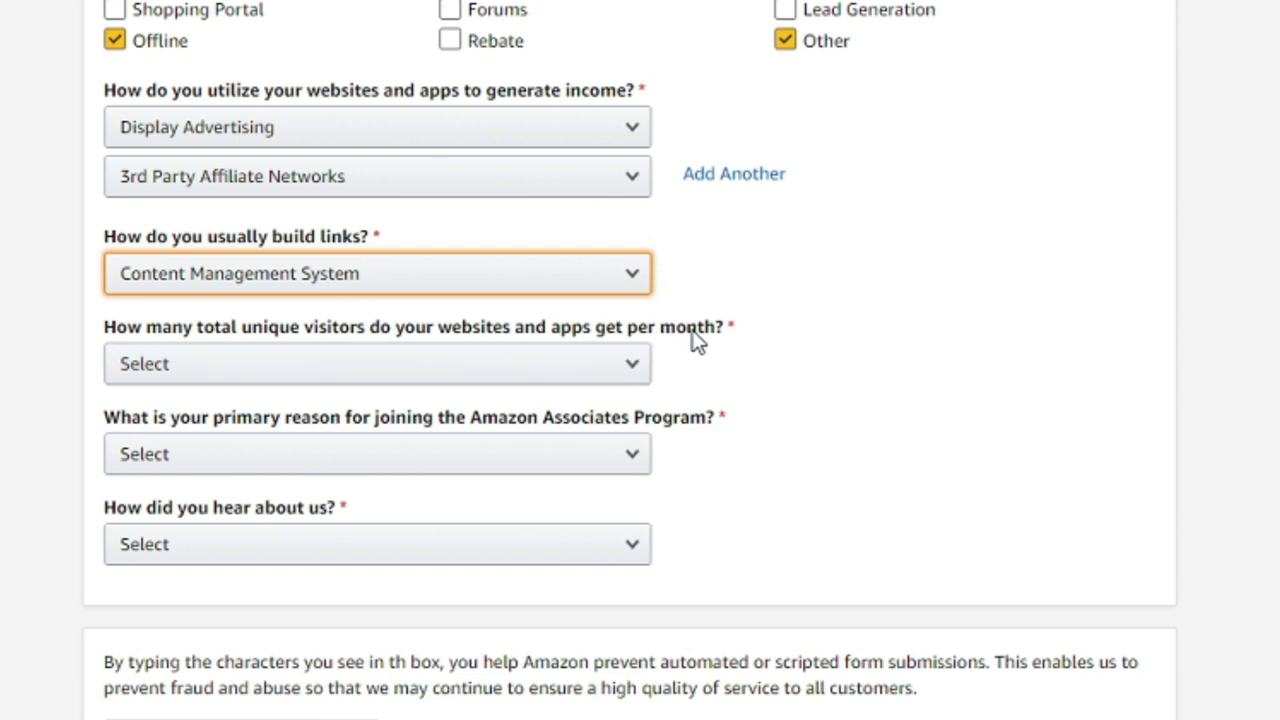
- Set monthly unique visitors to 5,001–50,000 and the joining reason to Useful Content for my Site
left_click(470, 372)
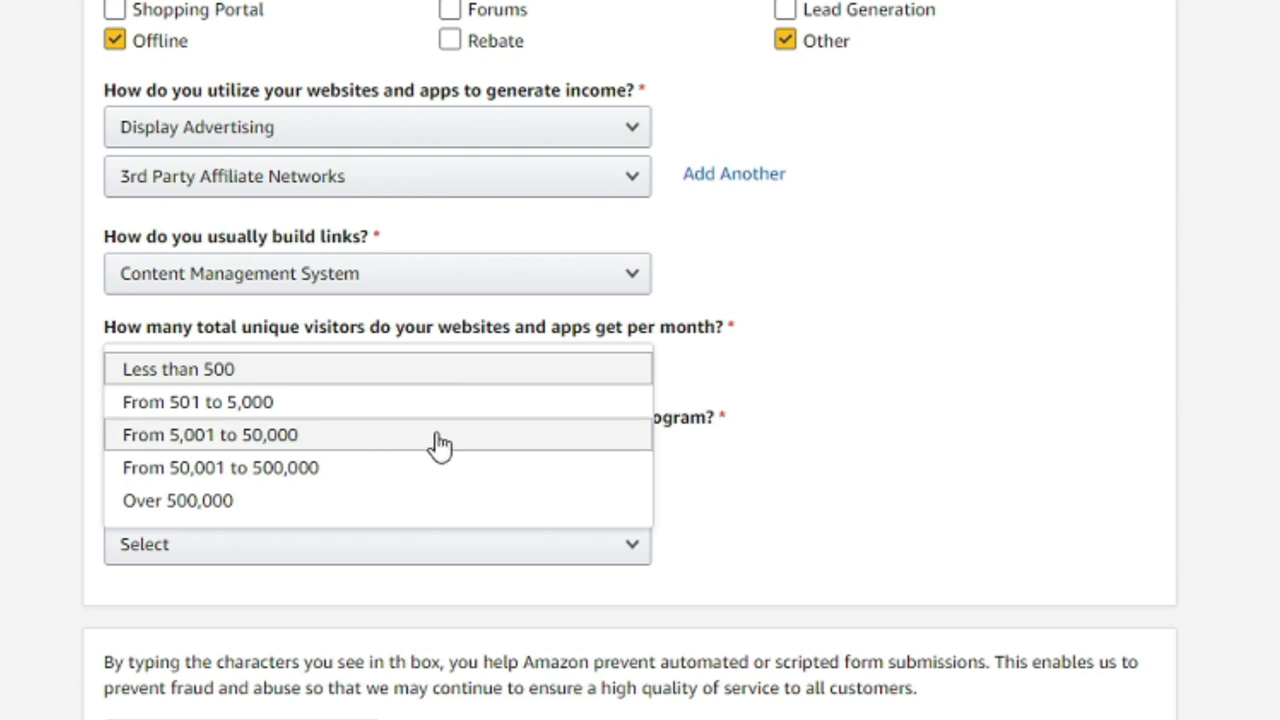
left_click(438, 444)
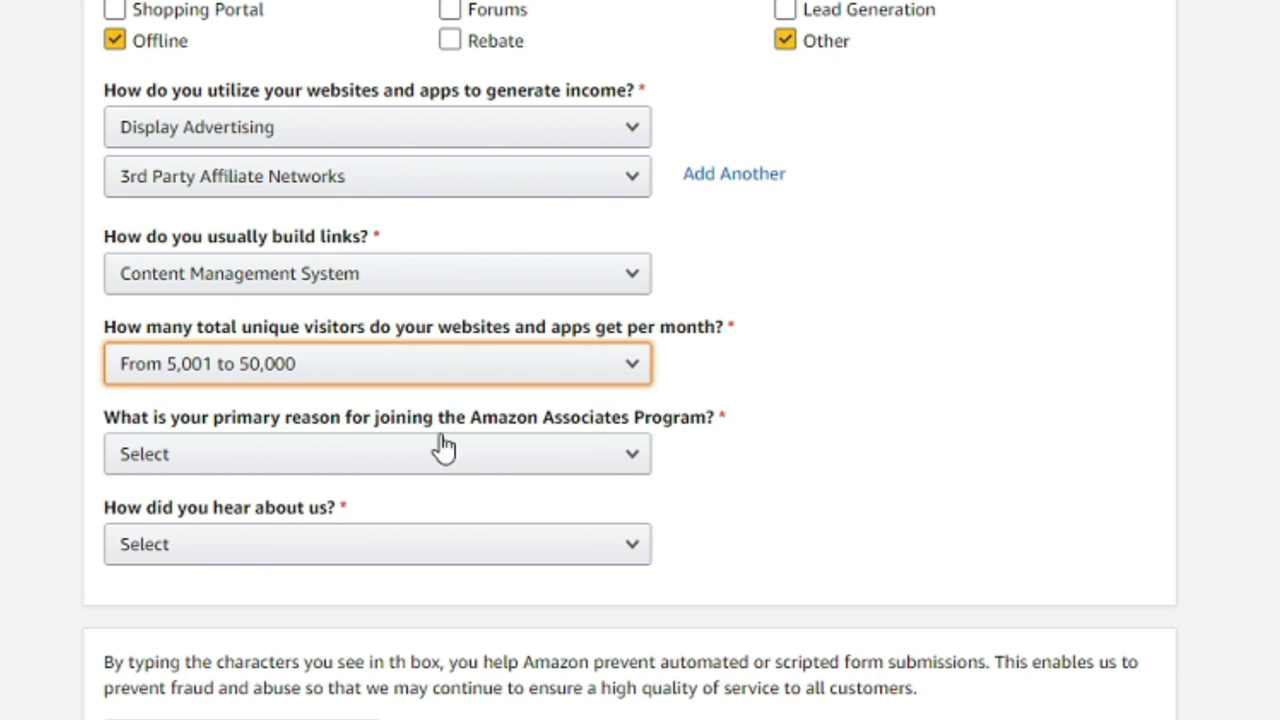
left_click(410, 462)
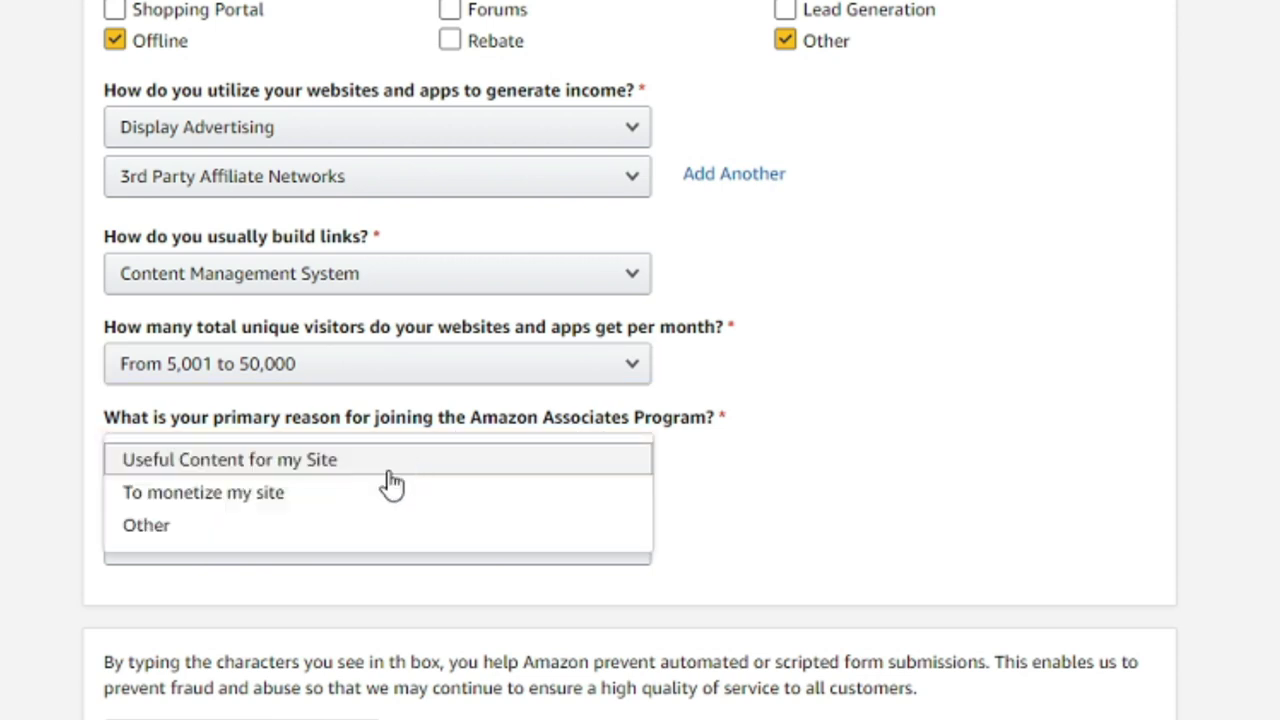
left_click(369, 502)
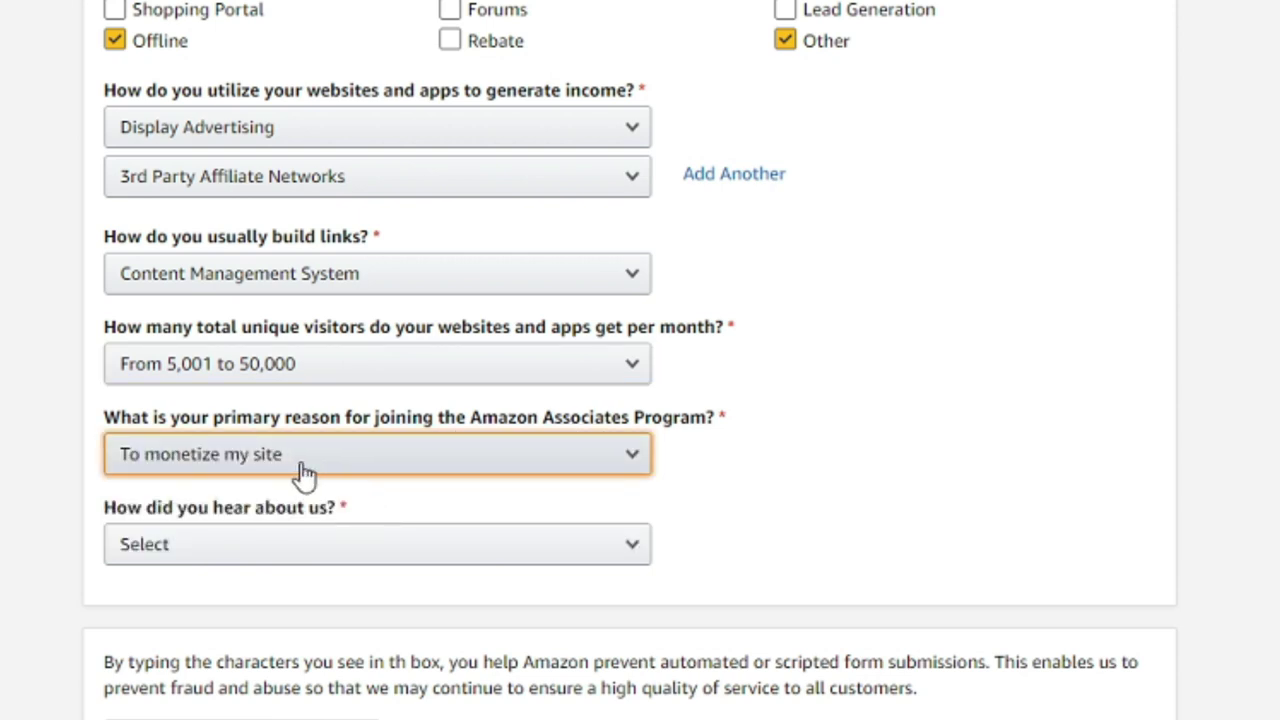
left_click(398, 470)
left_click(355, 530)
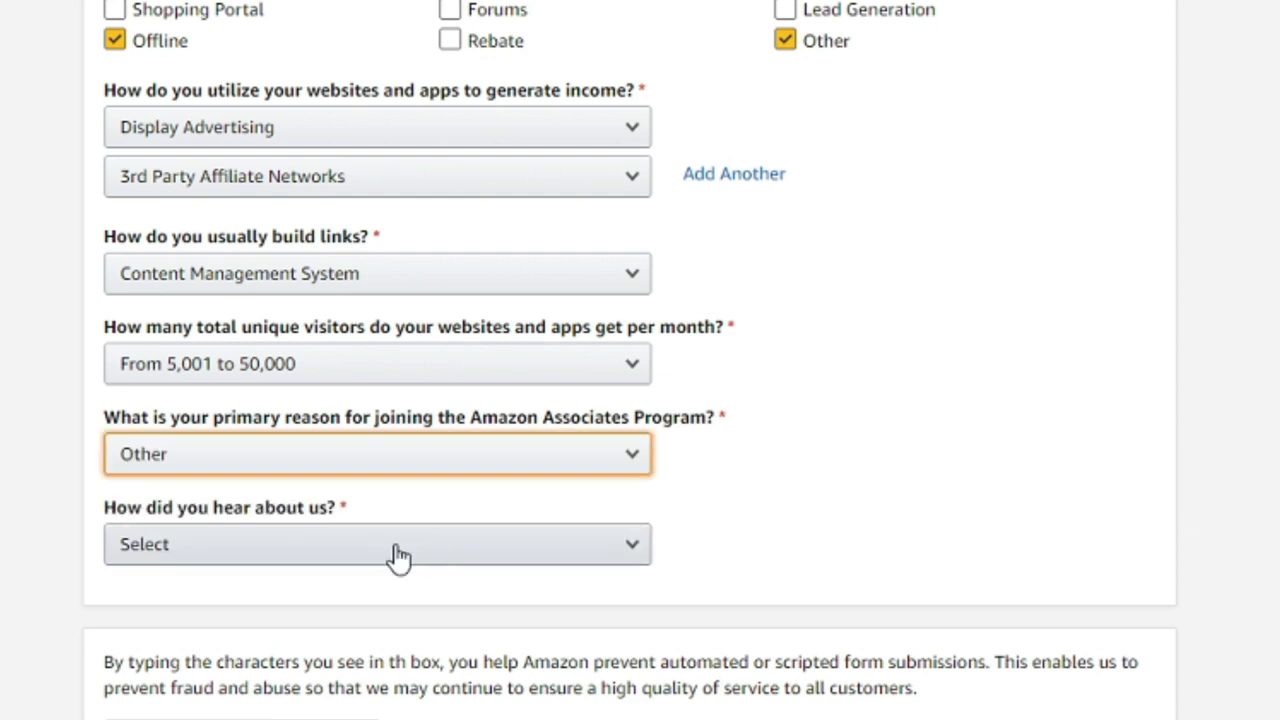
left_click(386, 470)
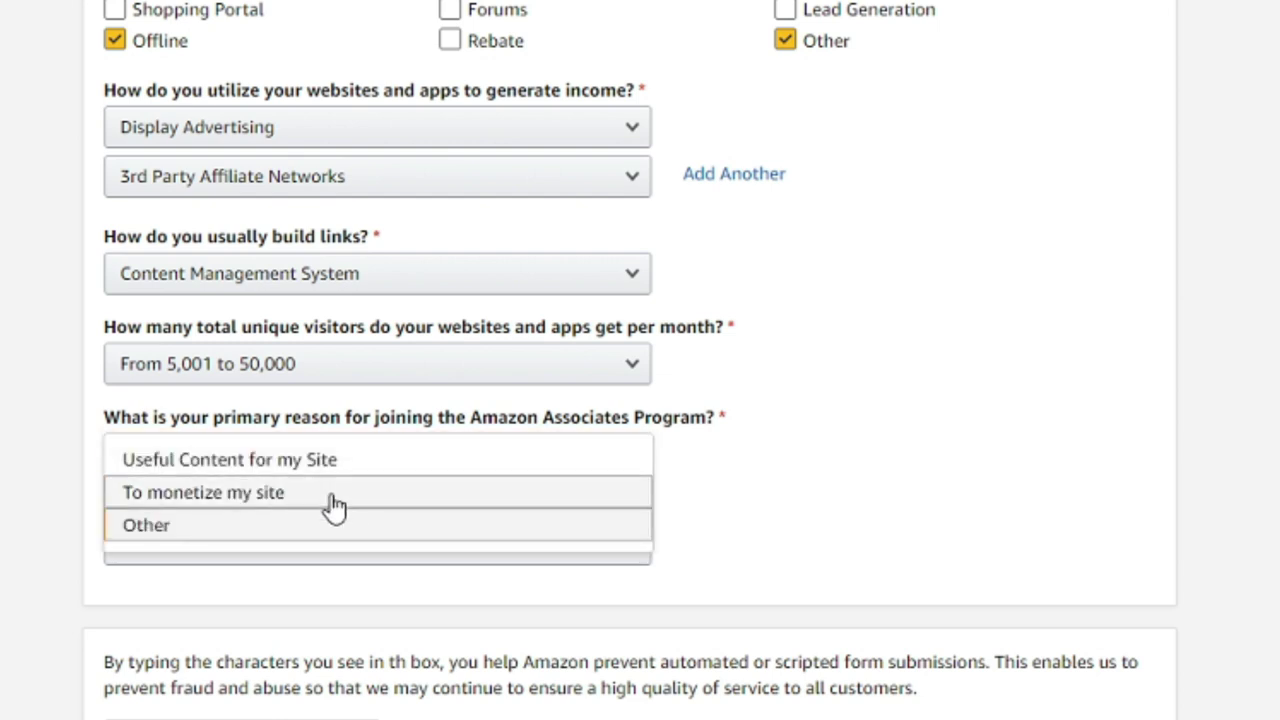
left_click(337, 495)
left_click(360, 465)
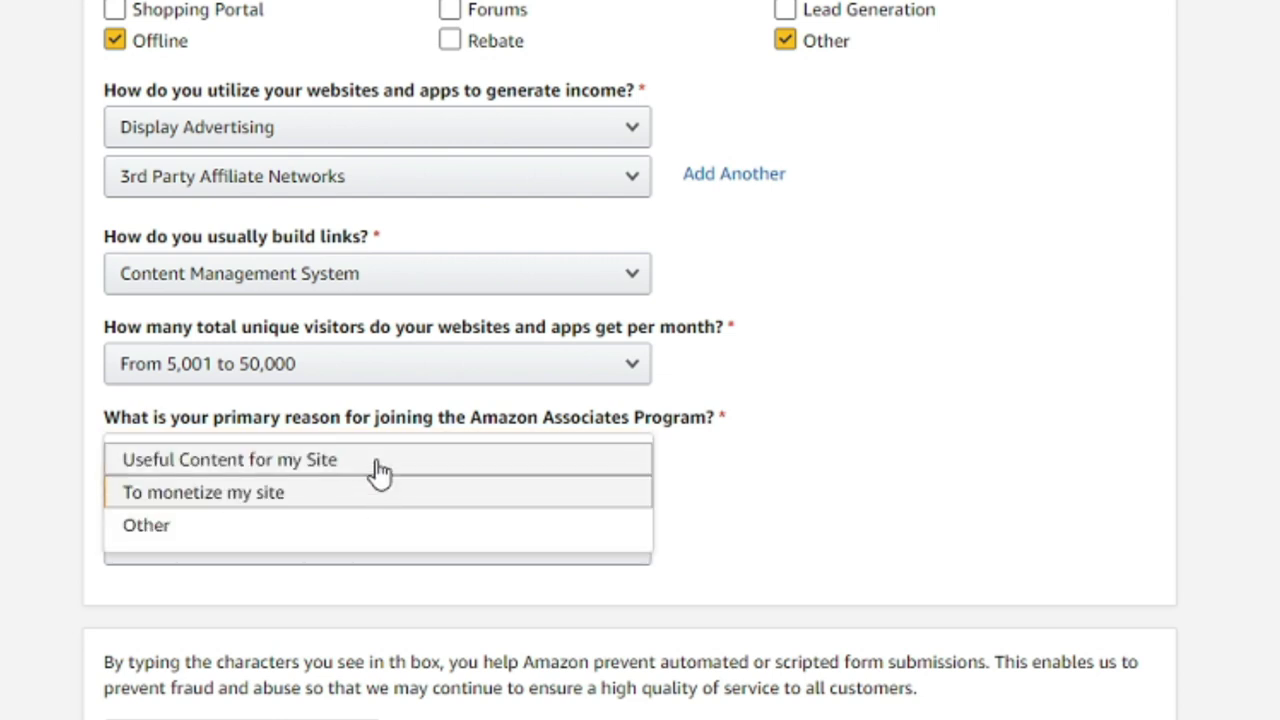
left_click(370, 463)
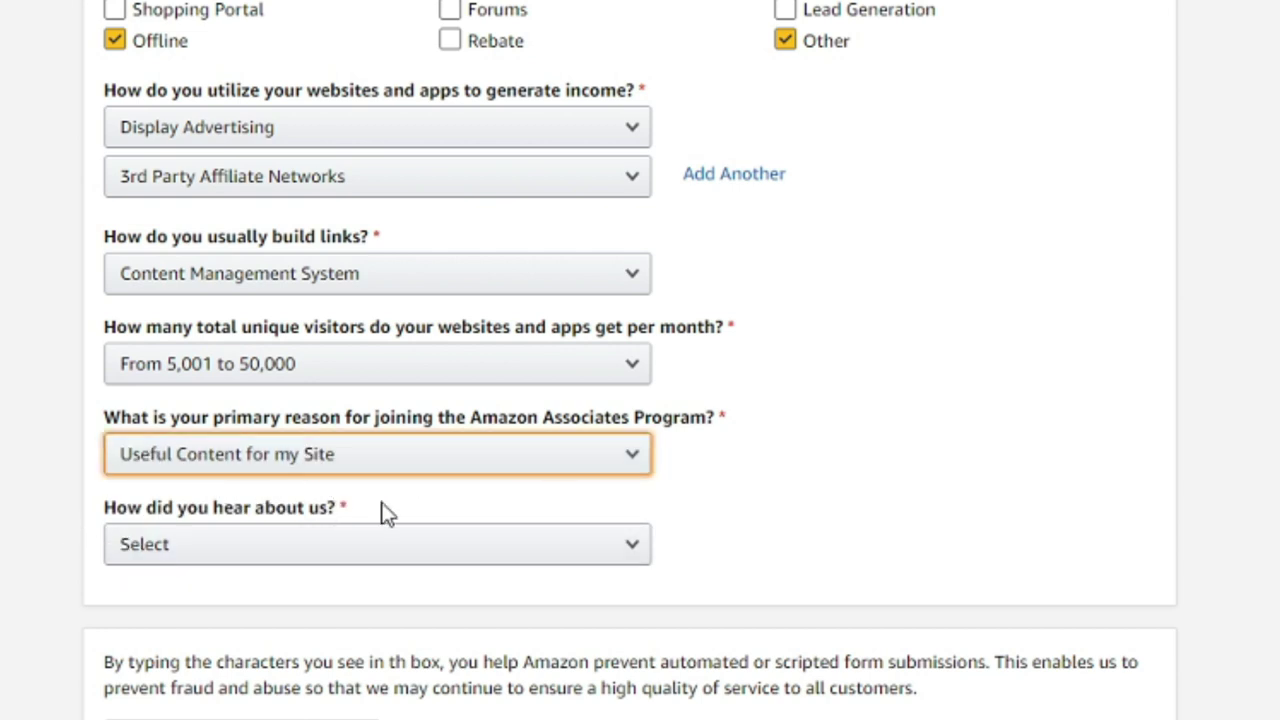
- Answer 'How did you hear about us?' with Word of Mouth
left_click(380, 548)
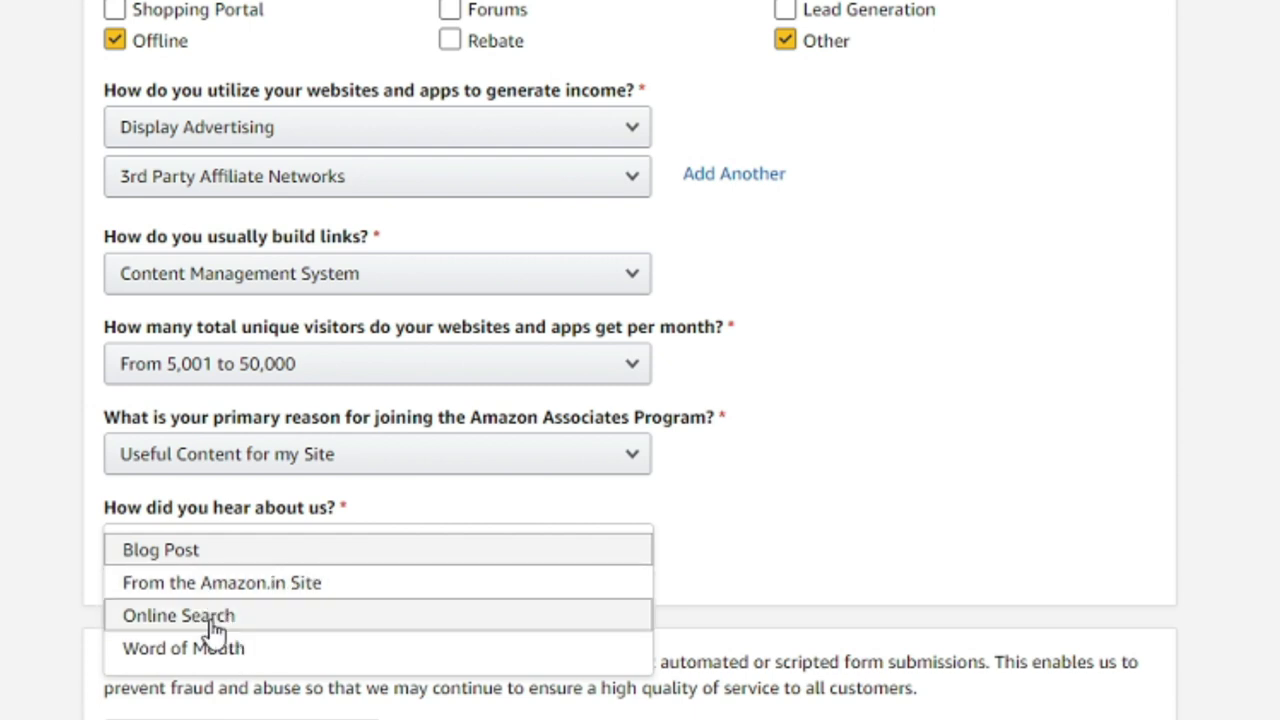
left_click(188, 648)
scroll(906, 471, "down", 4)
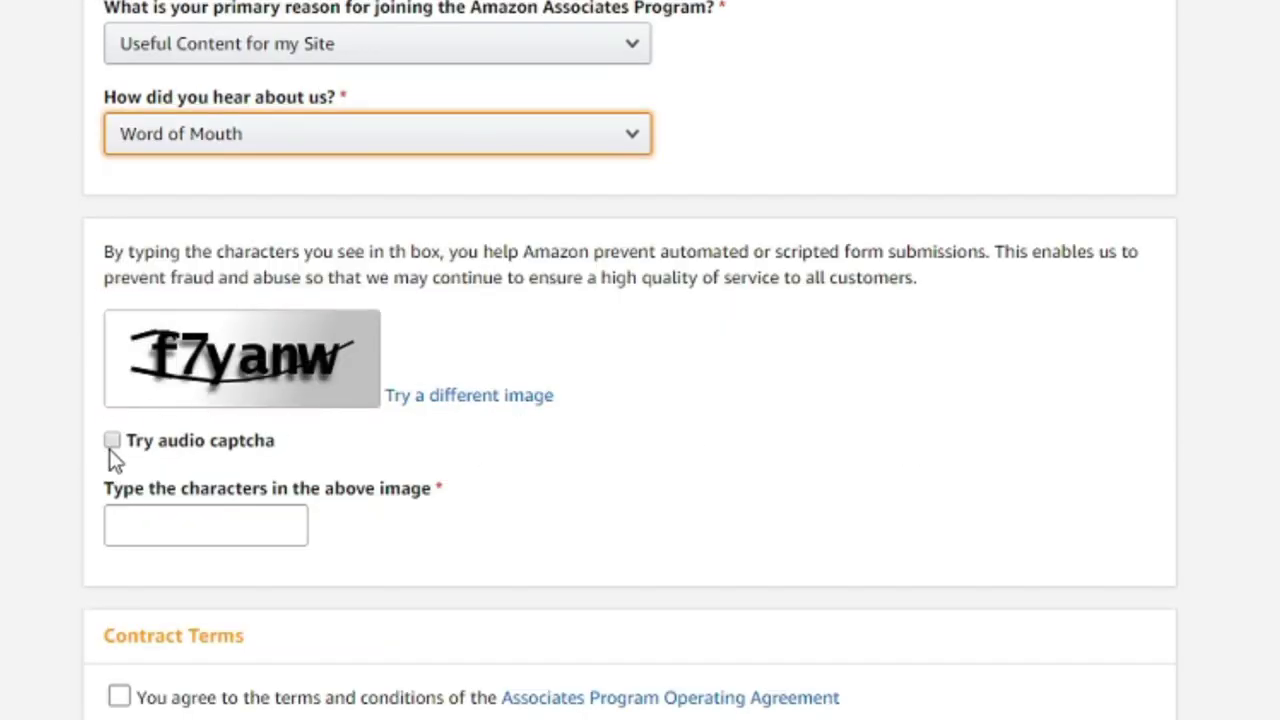
- Enter the captcha, accept the Operating Agreement and submit the profile with Finish
left_click(172, 537)
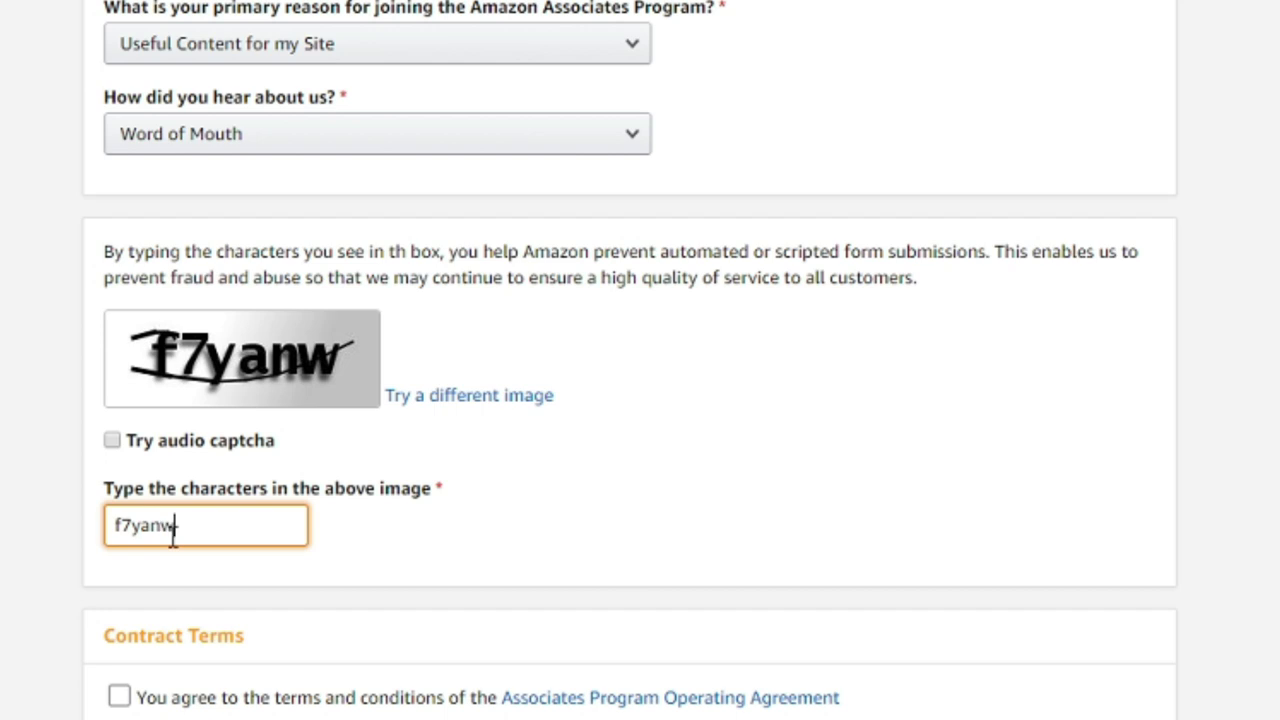
left_click(119, 697)
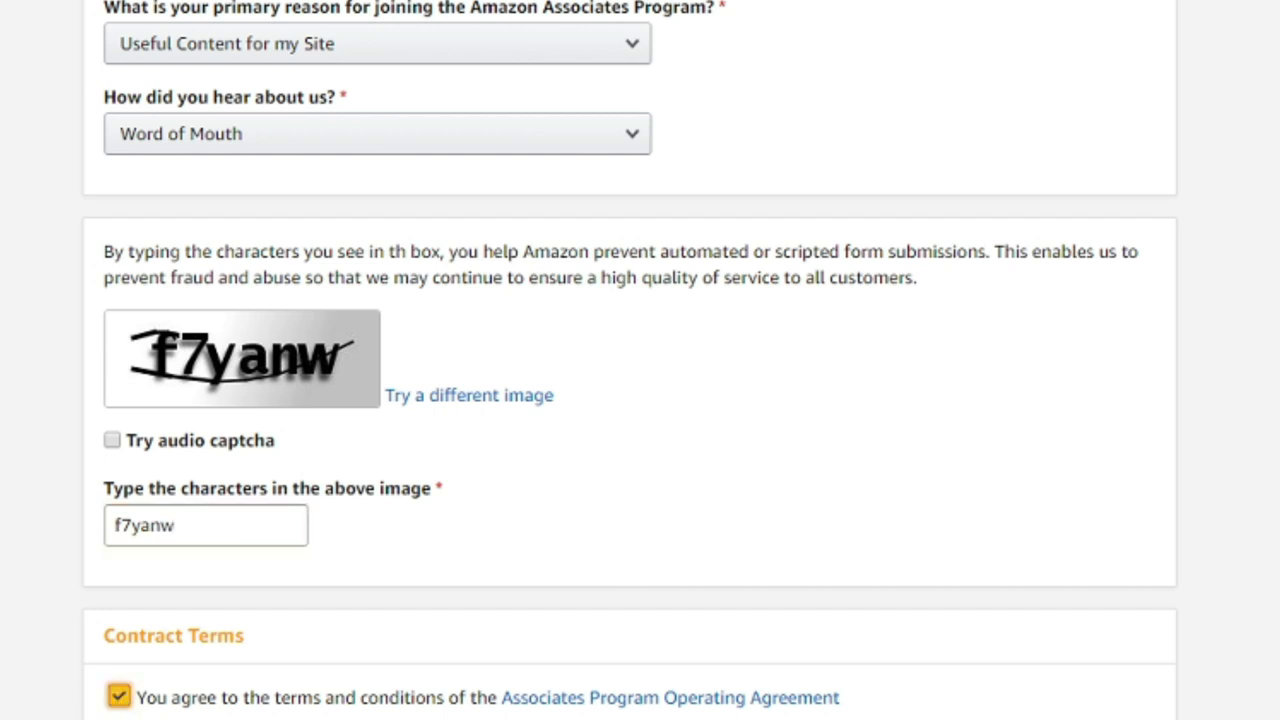
left_click(913, 626)
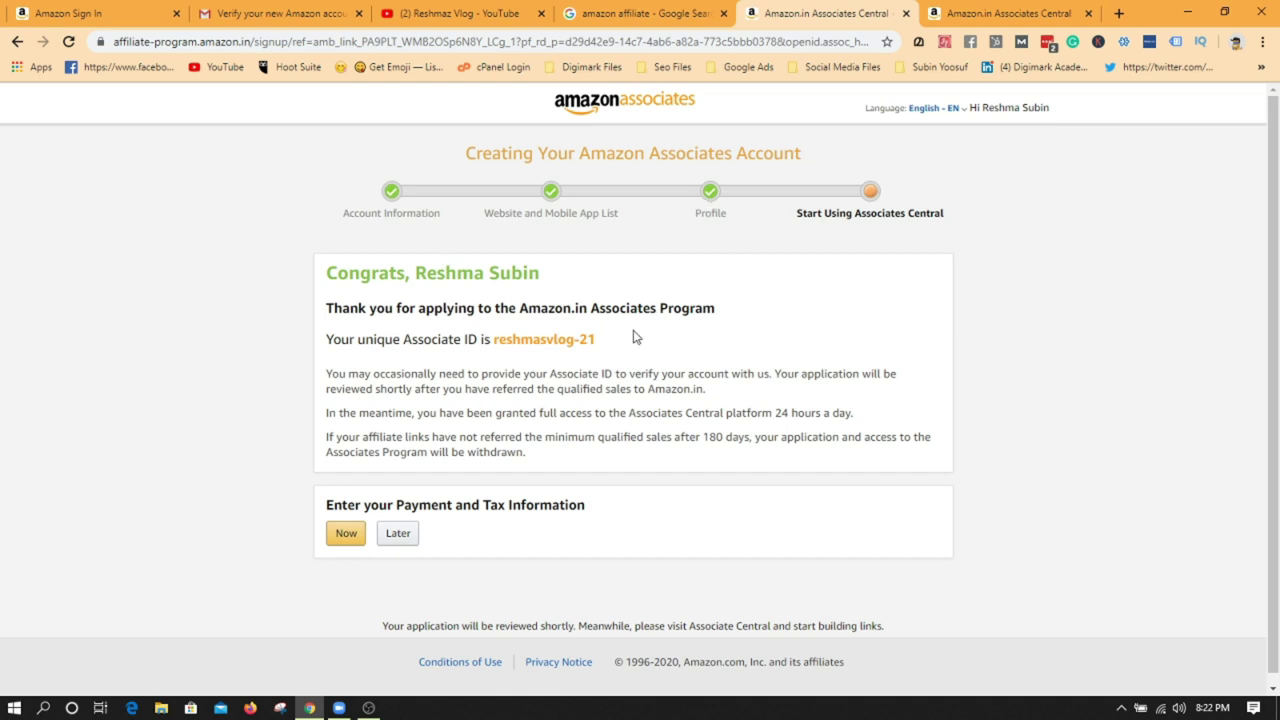
- Highlight the new Associate ID, then choose Later for payment and tax information
left_click_drag(495, 340, 612, 347)
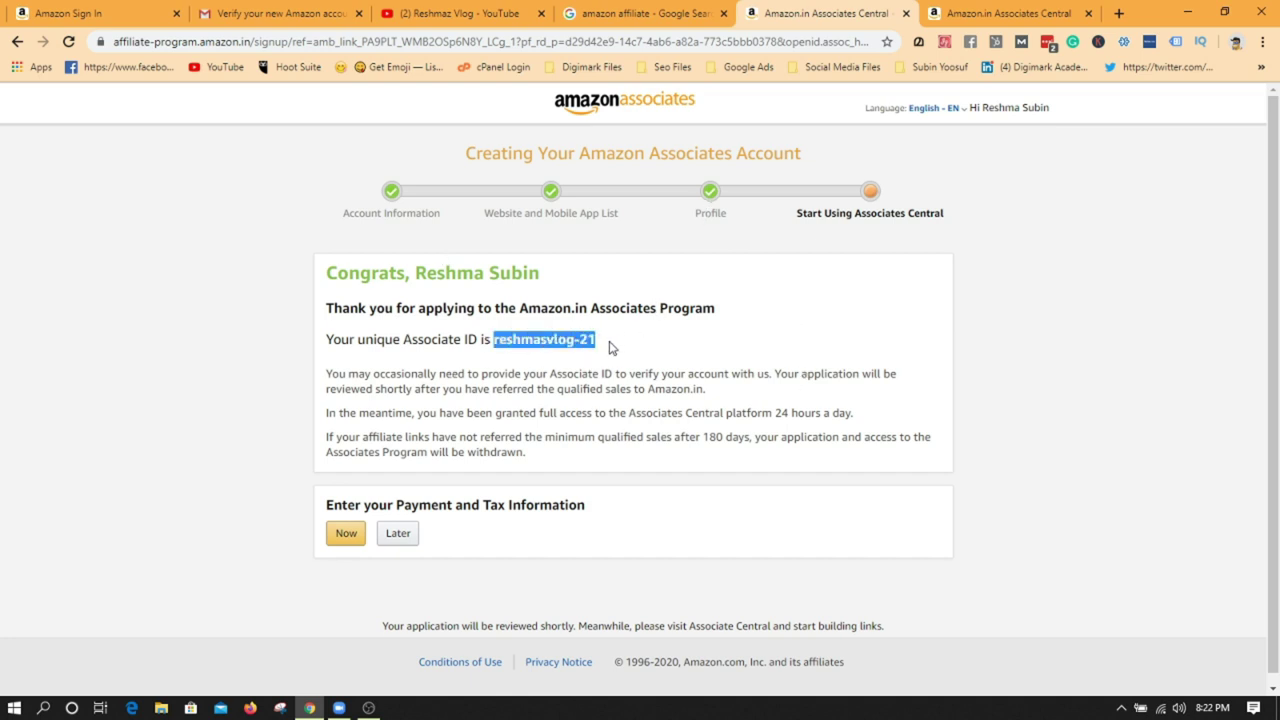
left_click(760, 323)
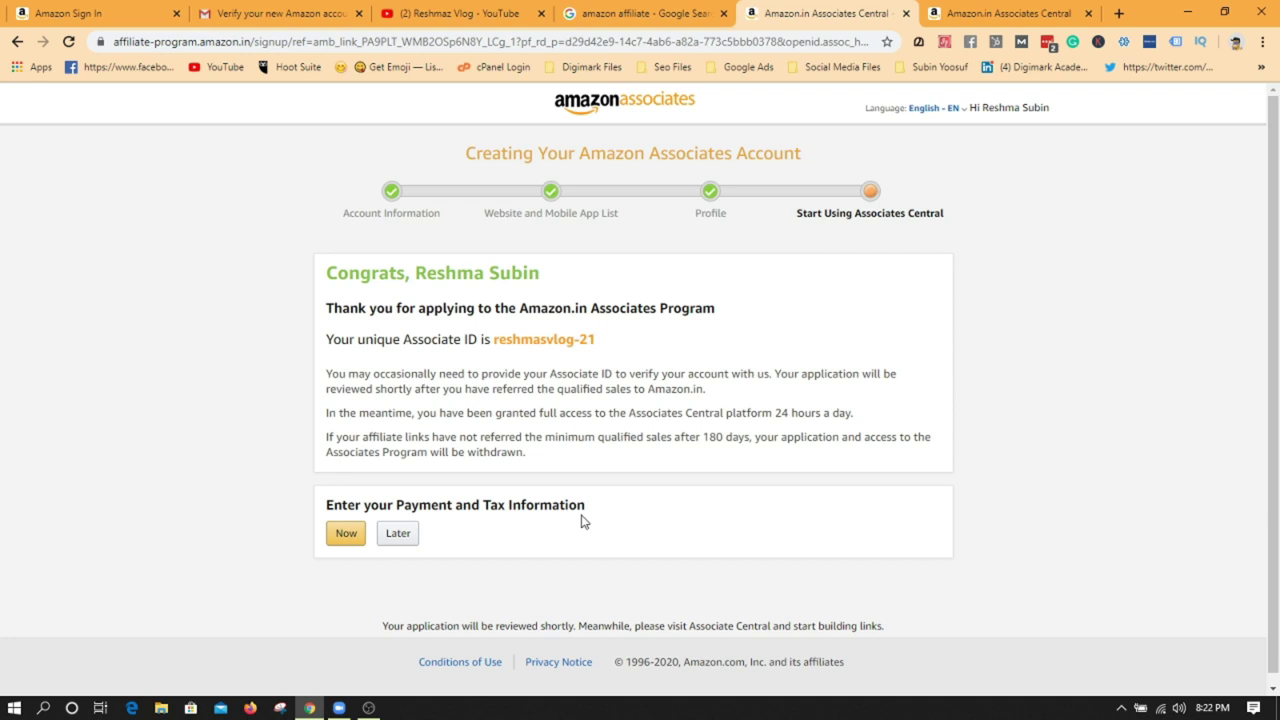
left_click(397, 533)
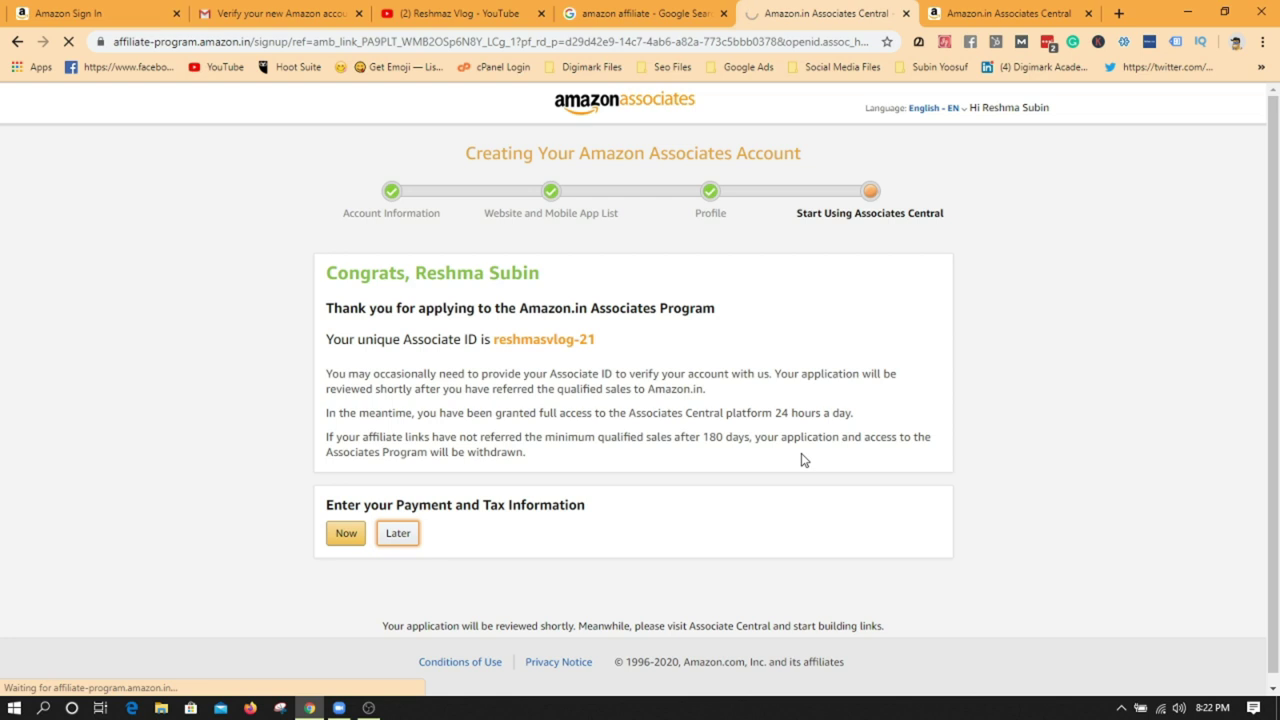
- Dismiss the welcome tour and review the Associates Central dashboard showing ₹0.00 earnings
scroll(803, 470, "down", 2)
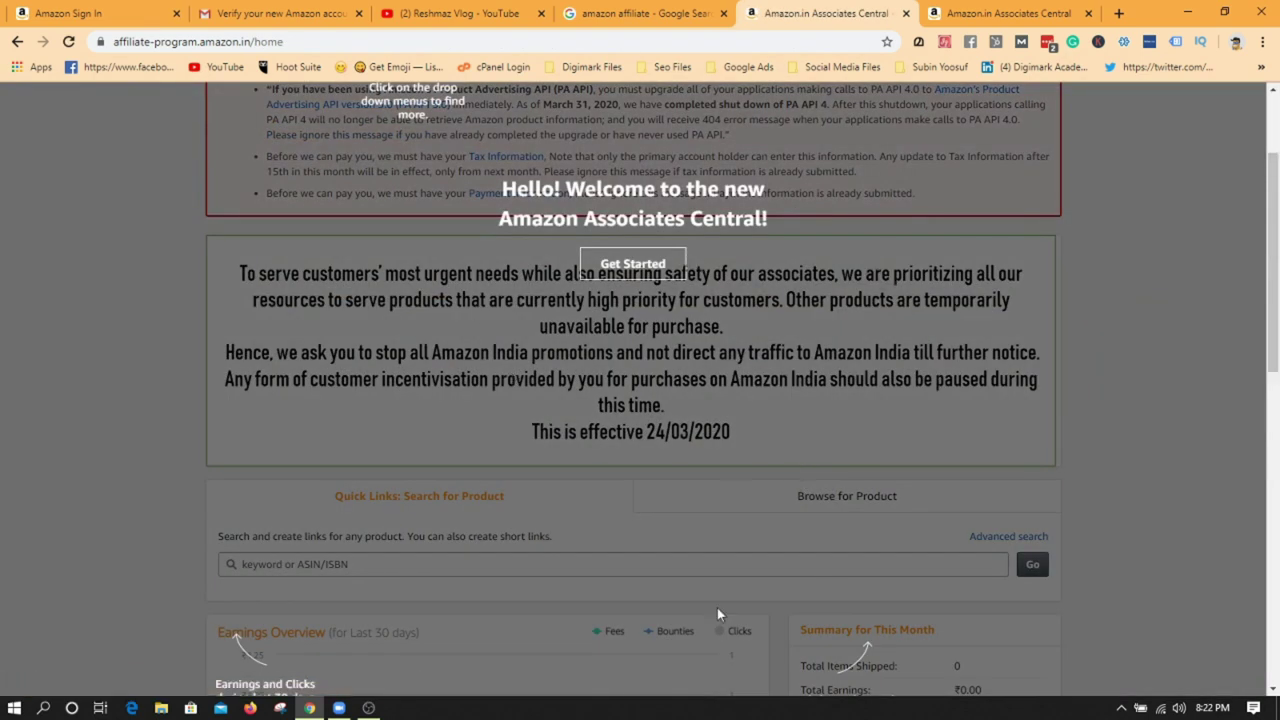
scroll(603, 542, "down", 2)
left_click(554, 503)
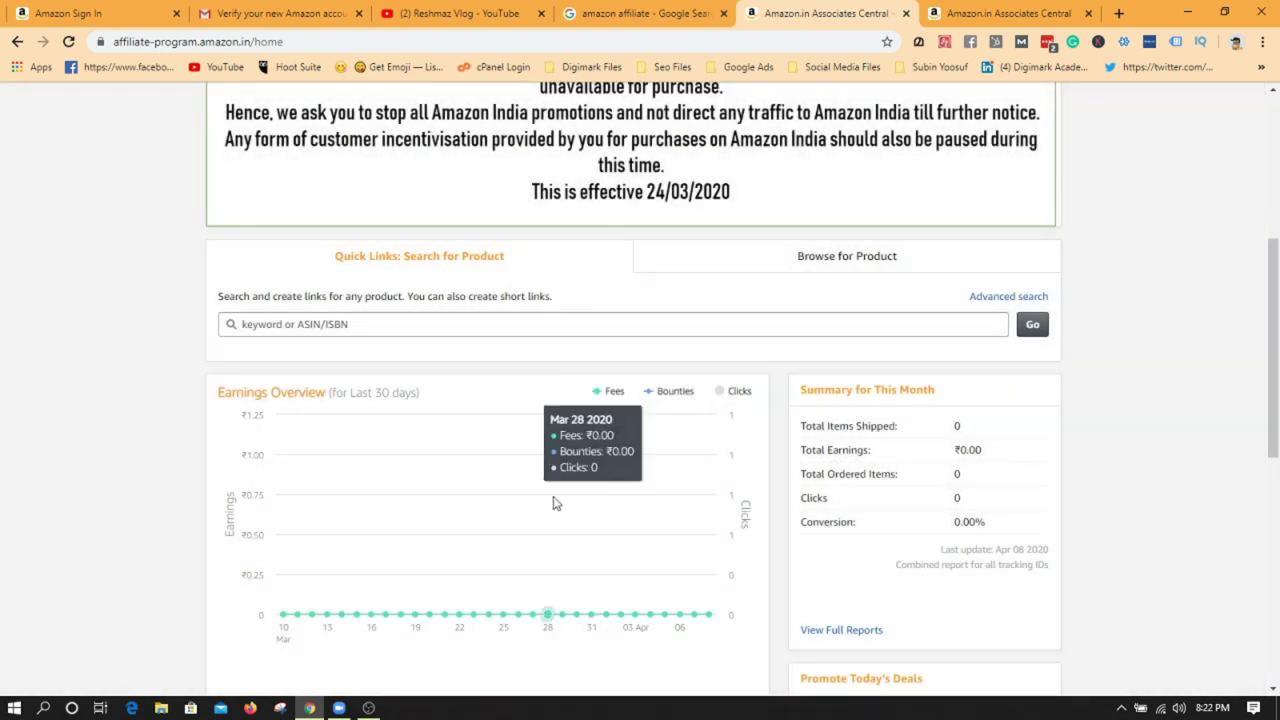
scroll(571, 531, "down", 5)
scroll(600, 560, "up", 8)
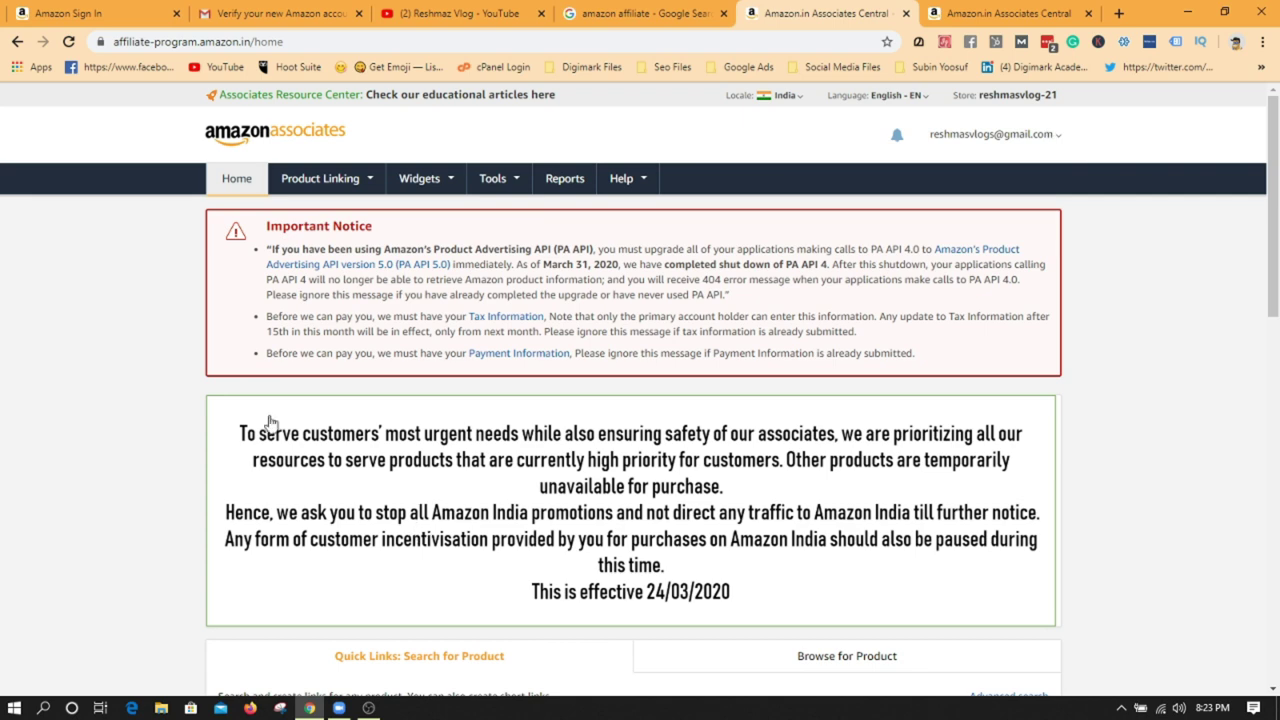
scroll(988, 443, "down", 1)
scroll(509, 397, "down", 10)
scroll(589, 420, "up", 12)
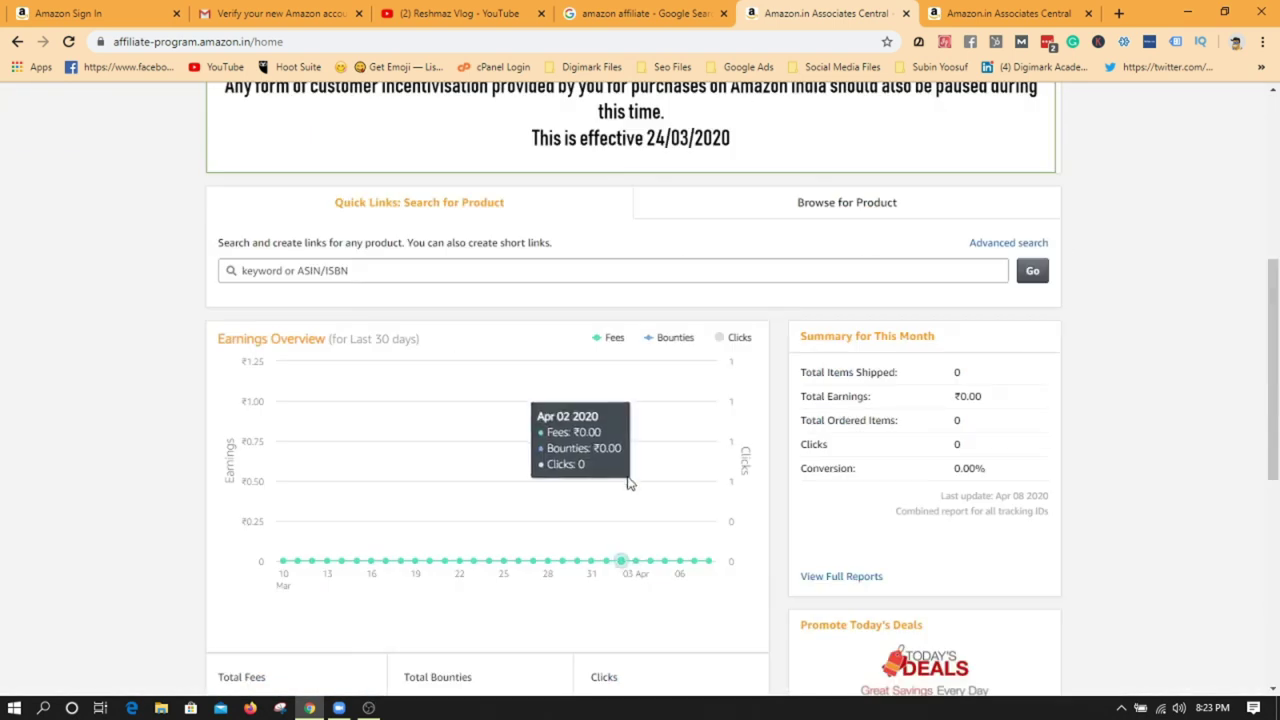
scroll(517, 406, "down", 8)
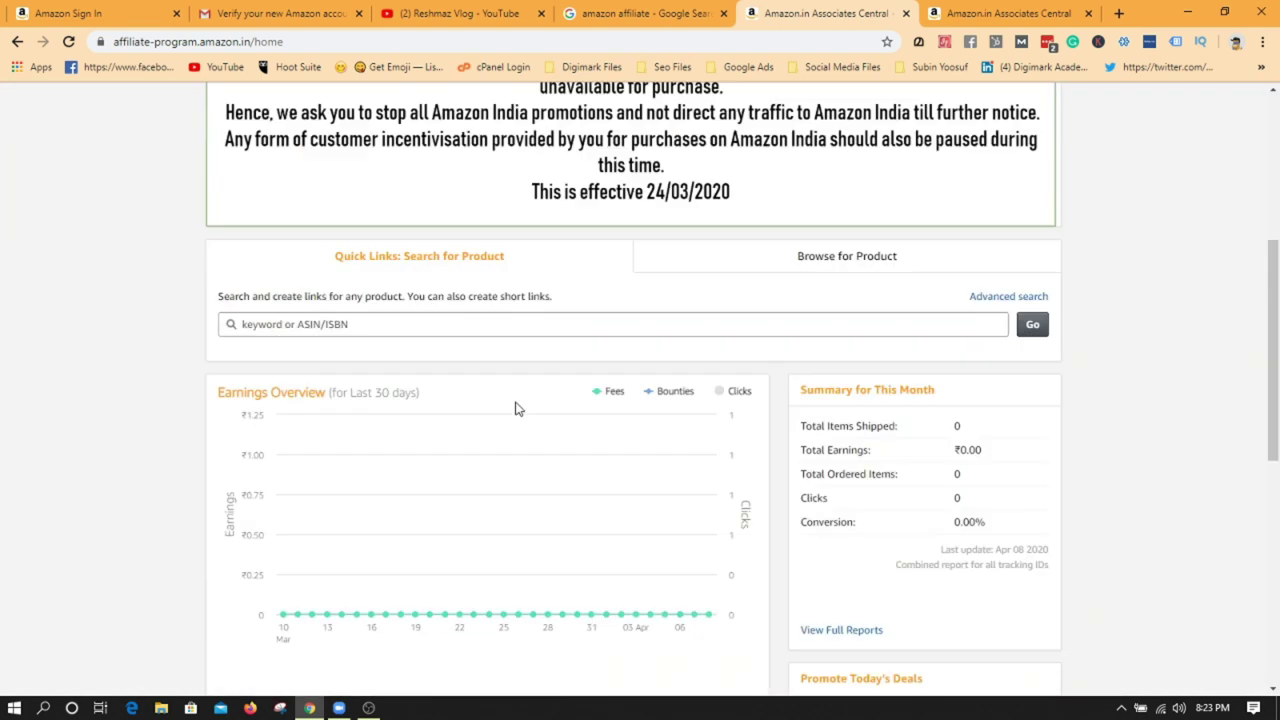
scroll(503, 411, "up", 3)
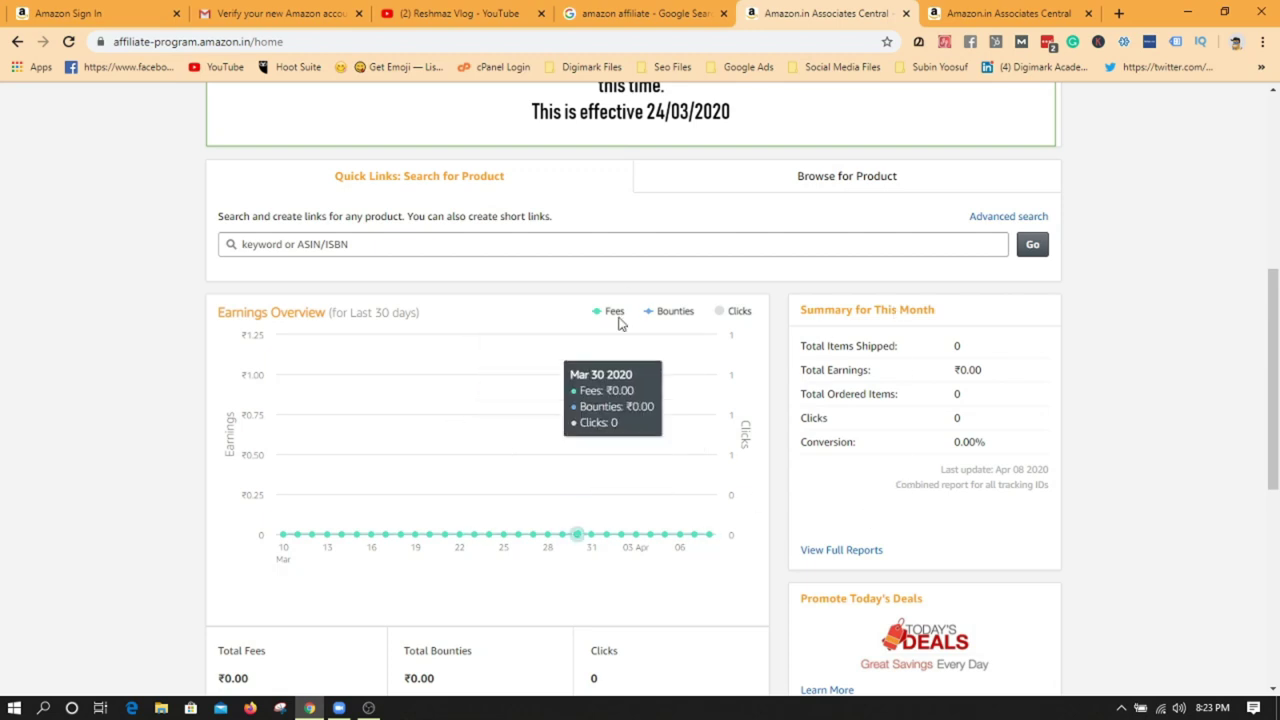
scroll(578, 532, "up", 5)
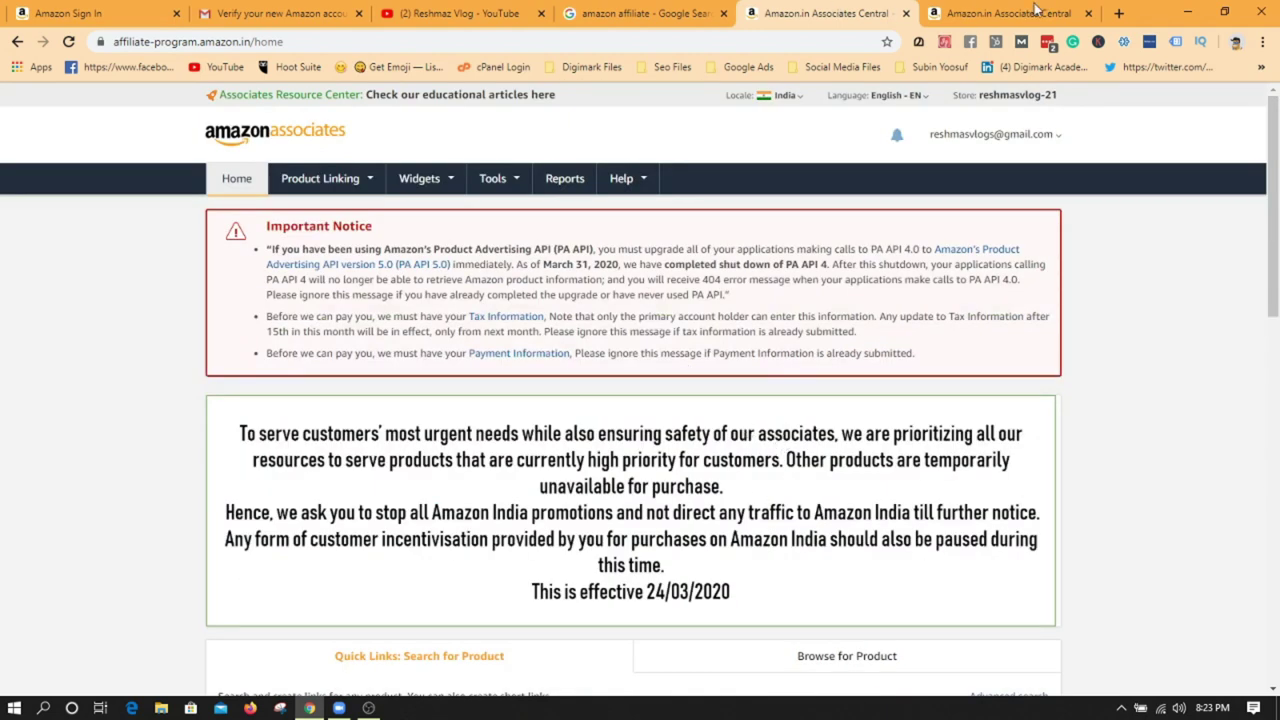
left_click(1119, 13)
- Search 'amazon' in the new tab and open Amazon.in with the SiteStripe bar shown
left_click(669, 38)
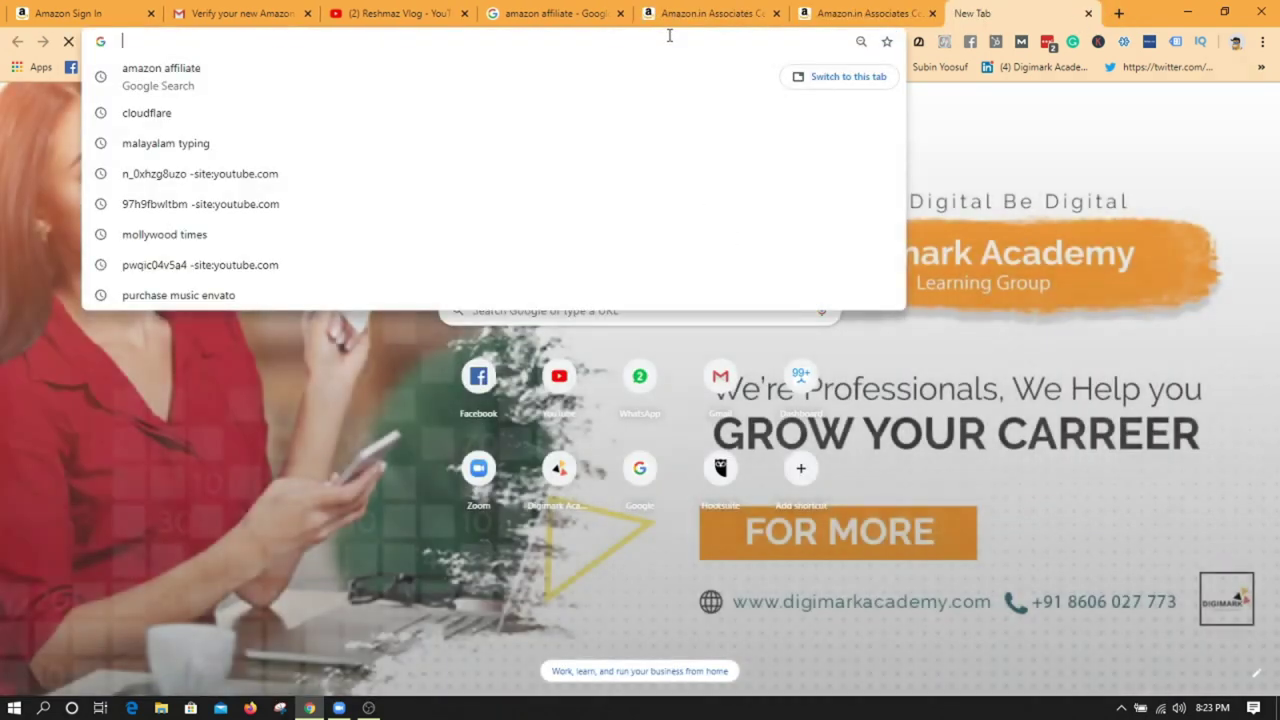
type("amazon")
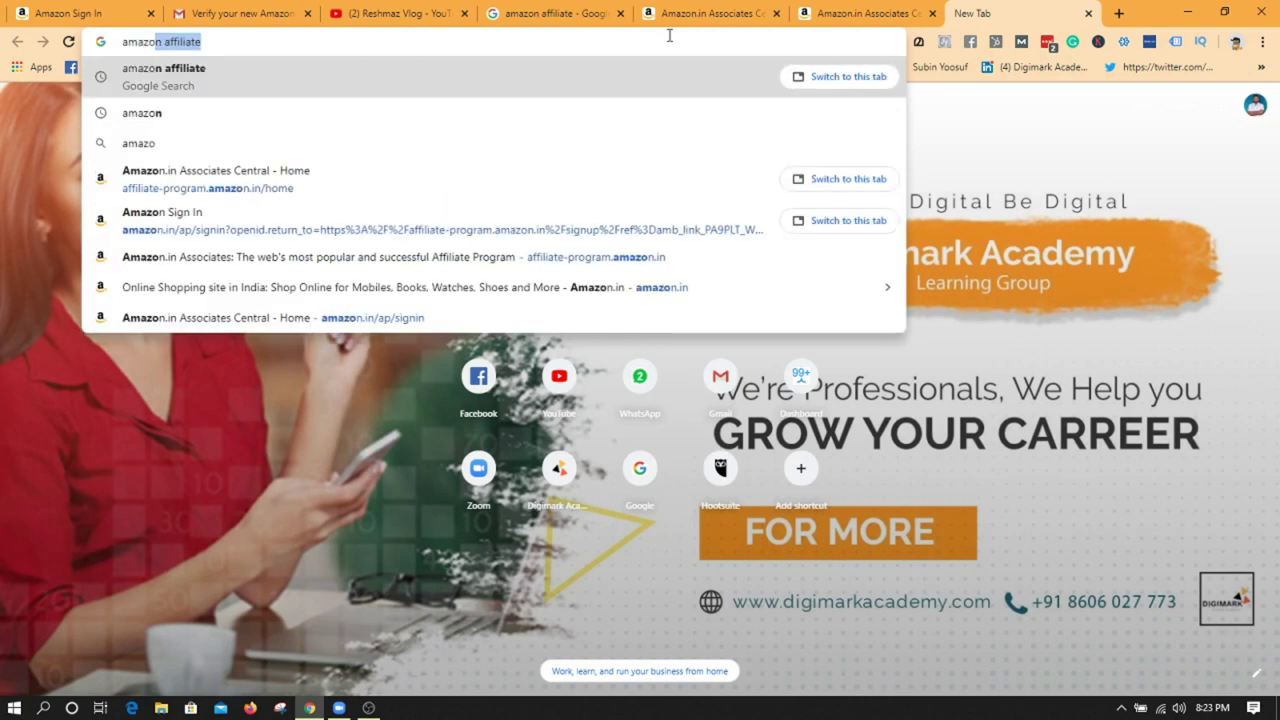
key("Return")
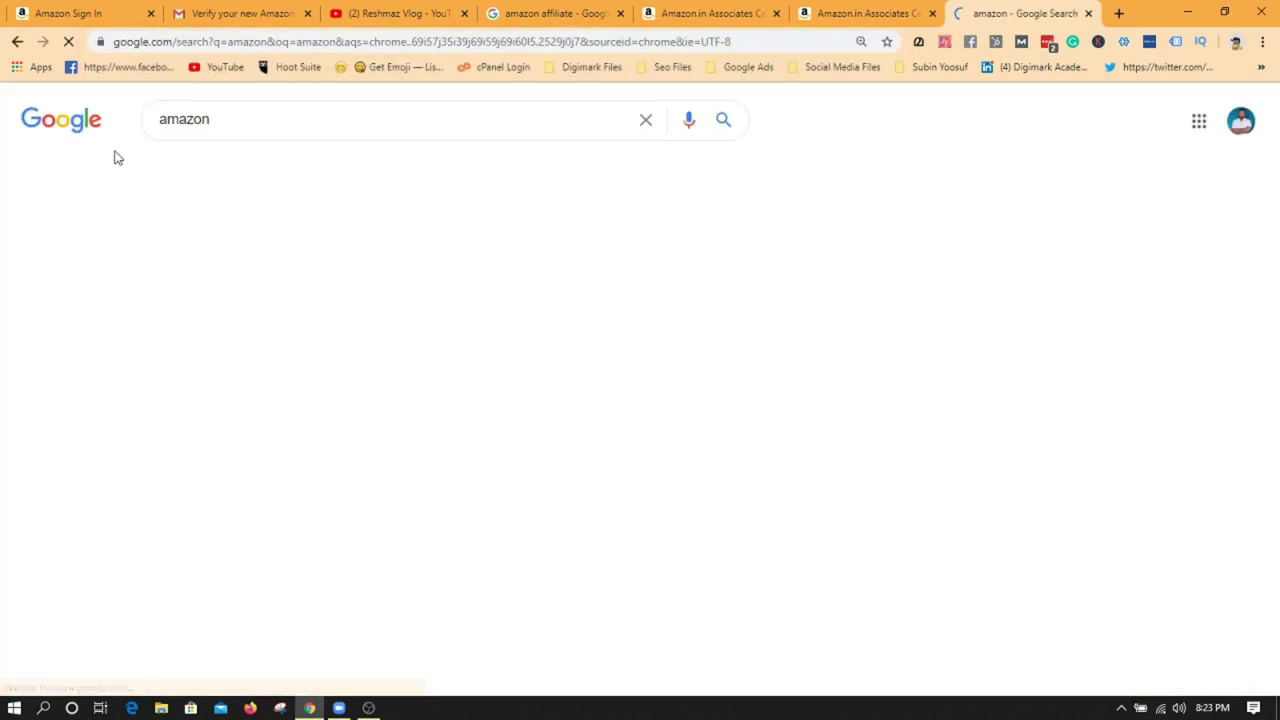
left_click(228, 254)
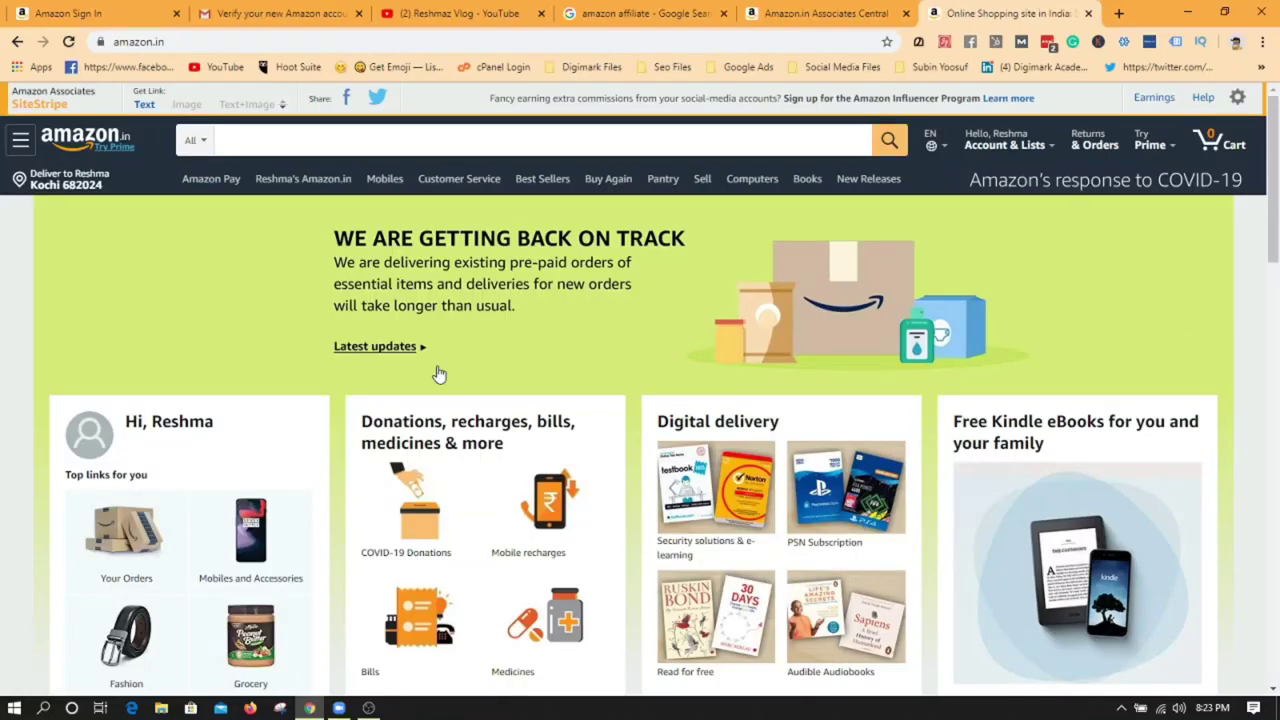
scroll(438, 374, "down", 8)
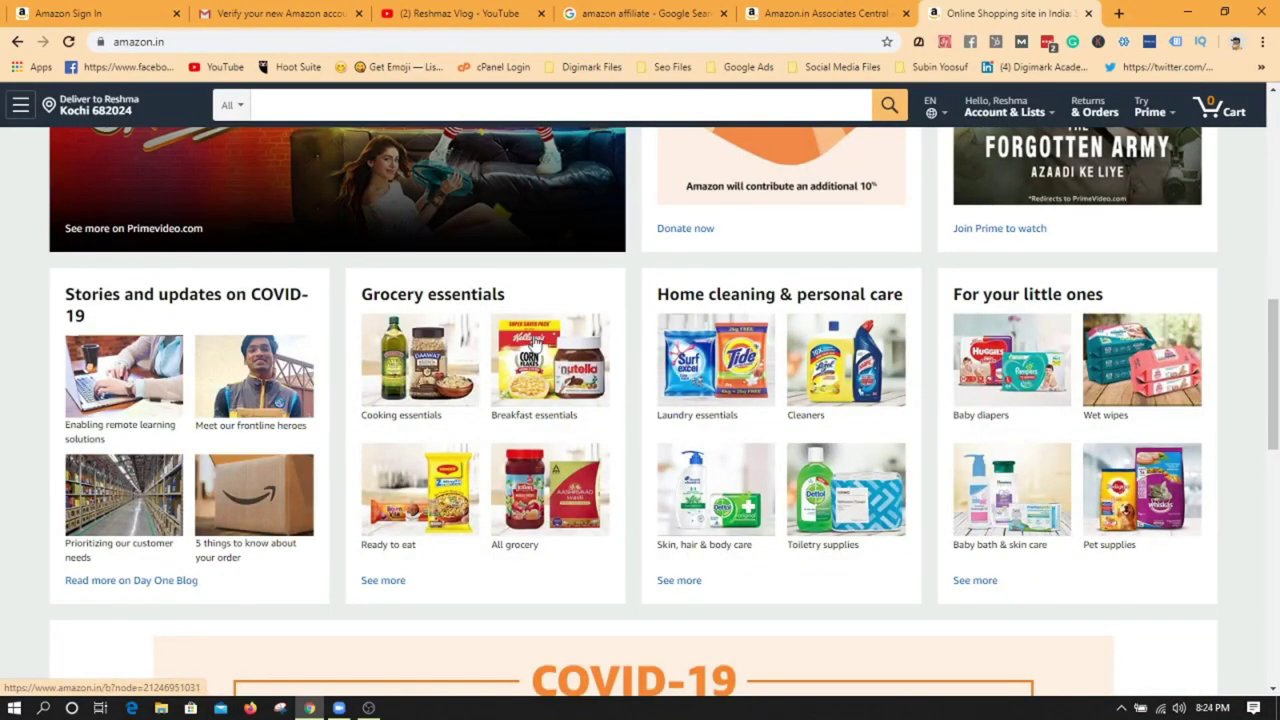
scroll(417, 382, "up", 8)
scroll(357, 500, "down", 3)
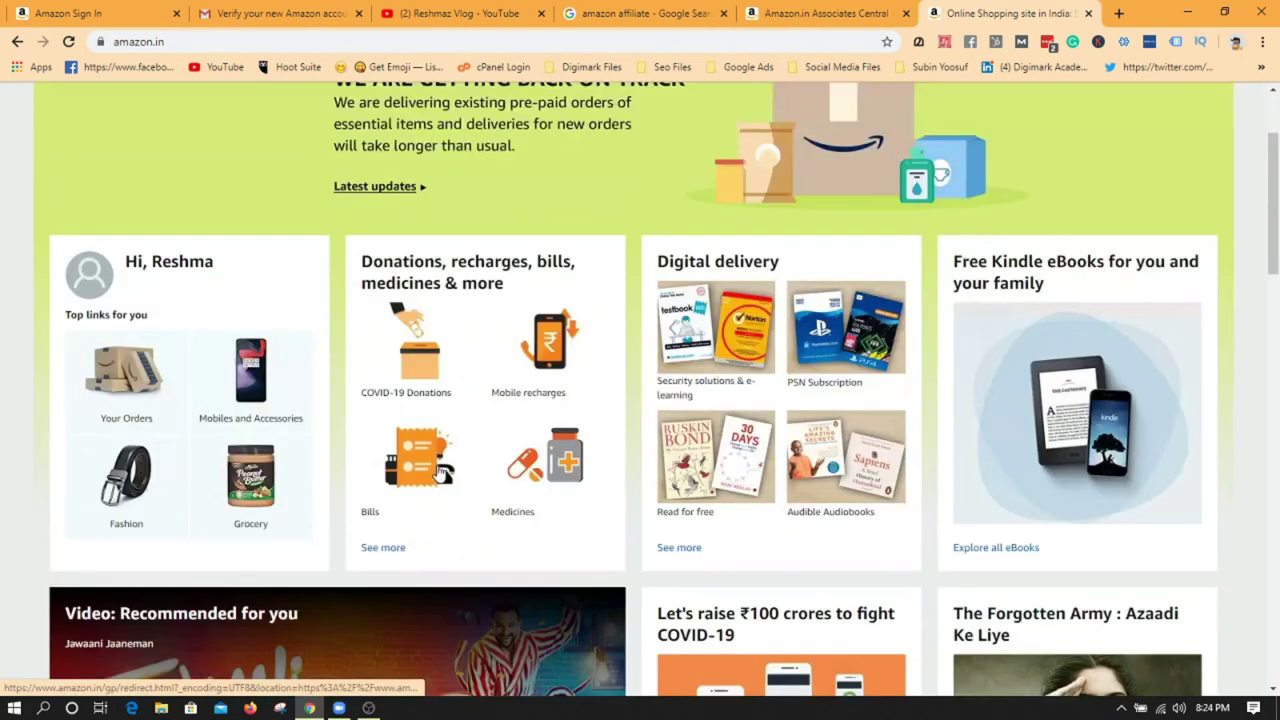